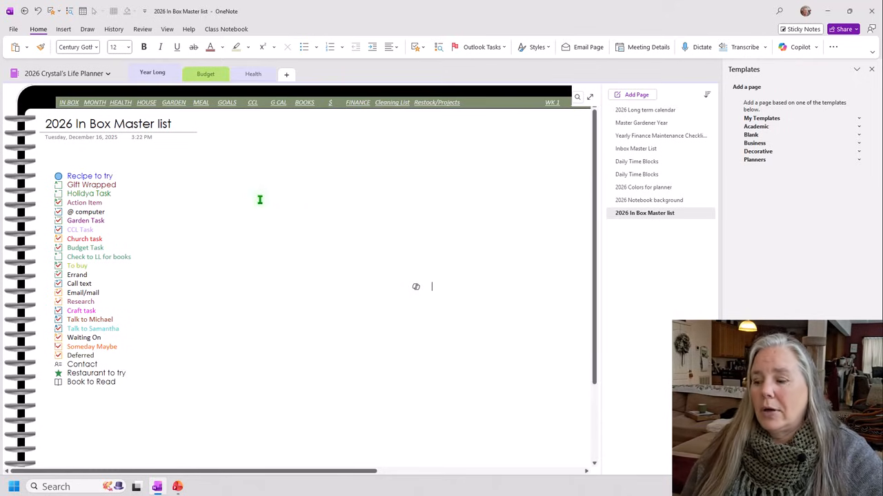
- Close the Templates pane and add a new page to the Year Long section
{"action": "scroll", "coordinate": [260, 200], "scroll_direction": "down", "scroll_amount": 3}
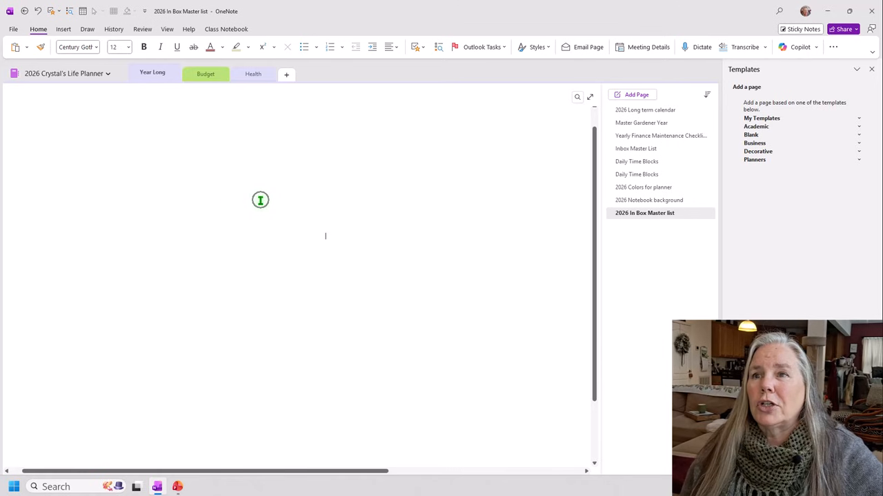
{"action": "left_click", "coordinate": [871, 69]}
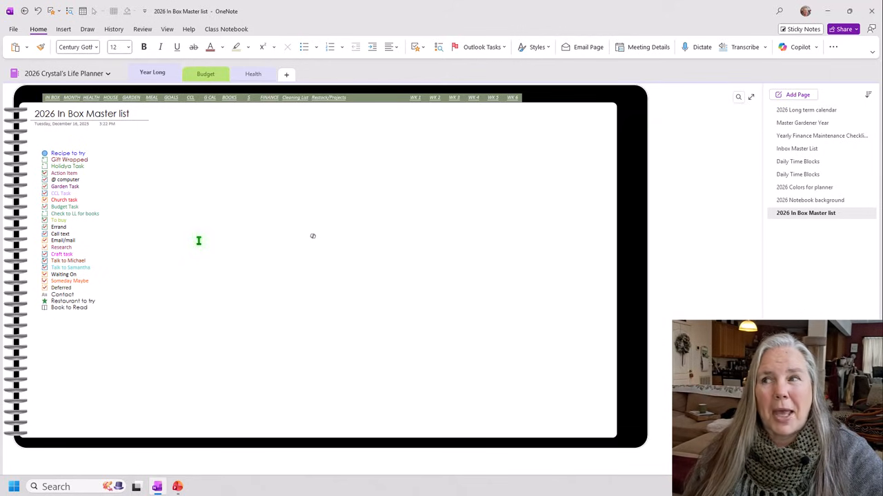
{"action": "left_click", "coordinate": [798, 95]}
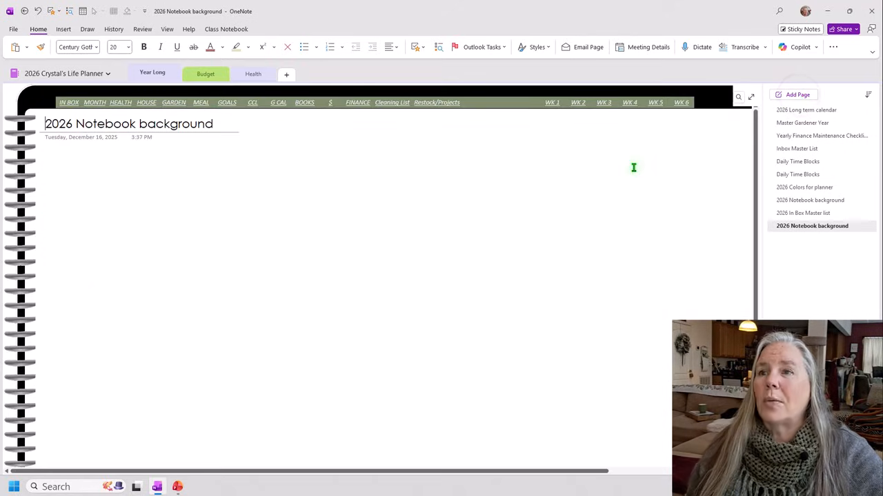
- Change the new page's title to "2026 Monthly Dashboard"
{"action": "scroll", "coordinate": [621, 184], "scroll_direction": "down", "scroll_amount": 4}
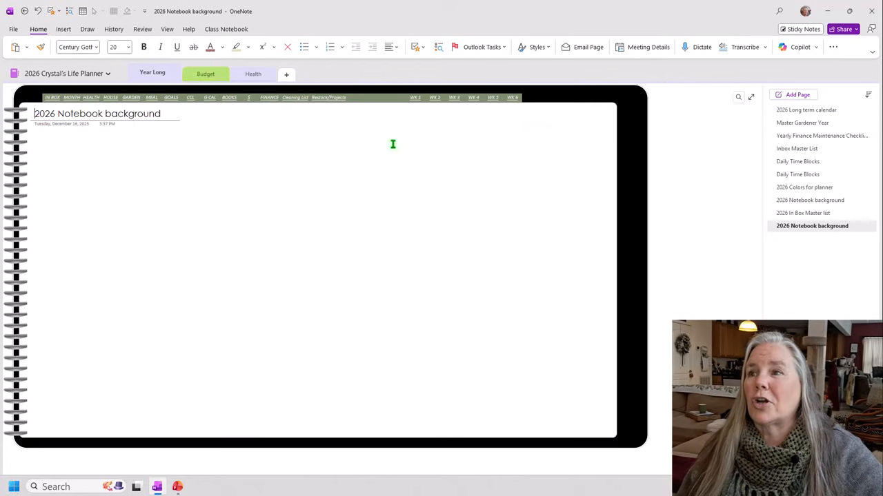
{"action": "left_click", "coordinate": [161, 115]}
{"action": "left_click_drag", "start_coordinate": [129, 116], "coordinate": [62, 117]}
{"action": "type", "text": "Mon"}
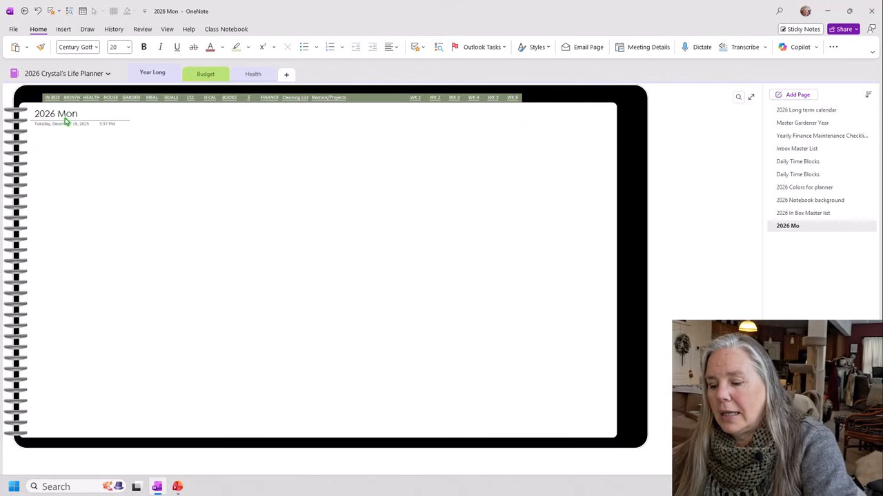
{"action": "type", "text": "thly Da"}
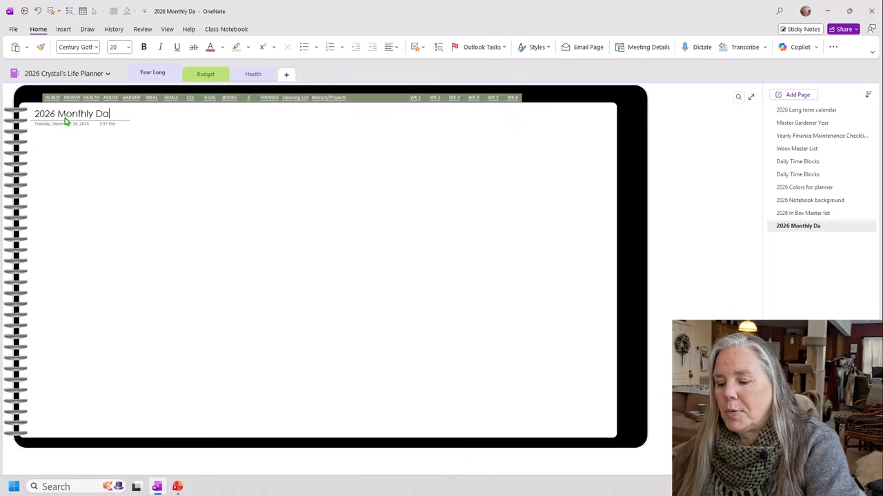
{"action": "type", "text": "hs"}
{"action": "key", "text": "BackSpace"}
{"action": "key", "text": "BackSpace"}
{"action": "type", "text": "s"}
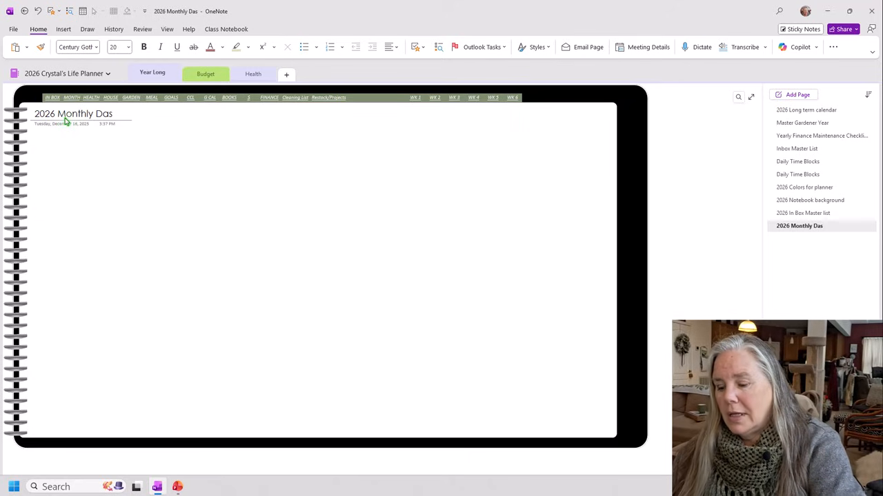
{"action": "type", "text": "hboard"}
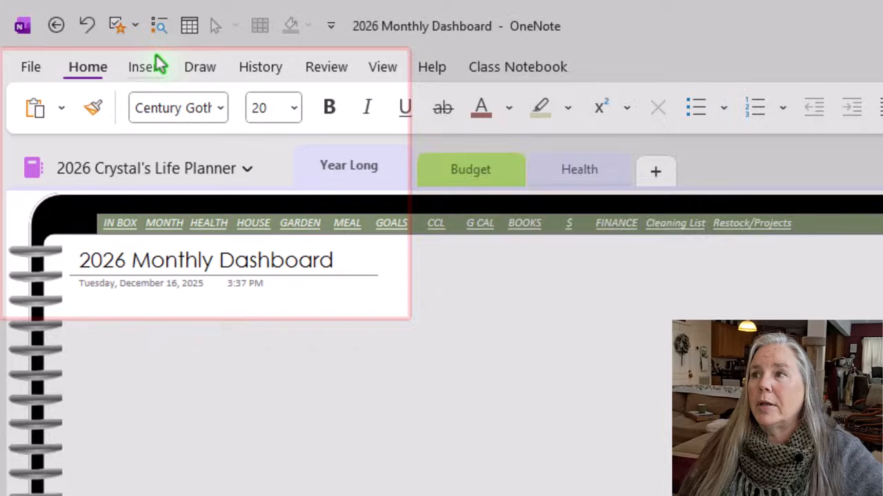
- Insert a 4x4 table, move it directly below the page's date line, and widen its container to almost the full page width
{"action": "left_click", "coordinate": [65, 28]}
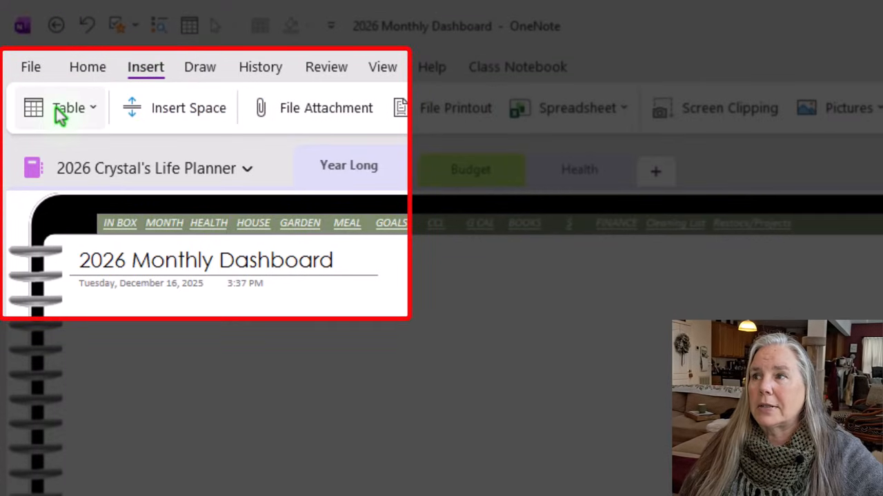
{"action": "left_click", "coordinate": [59, 110]}
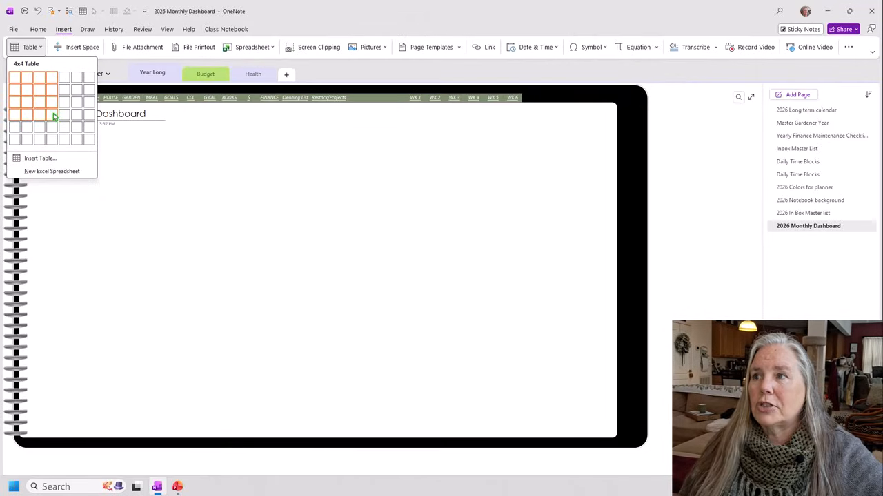
{"action": "left_click", "coordinate": [53, 114]}
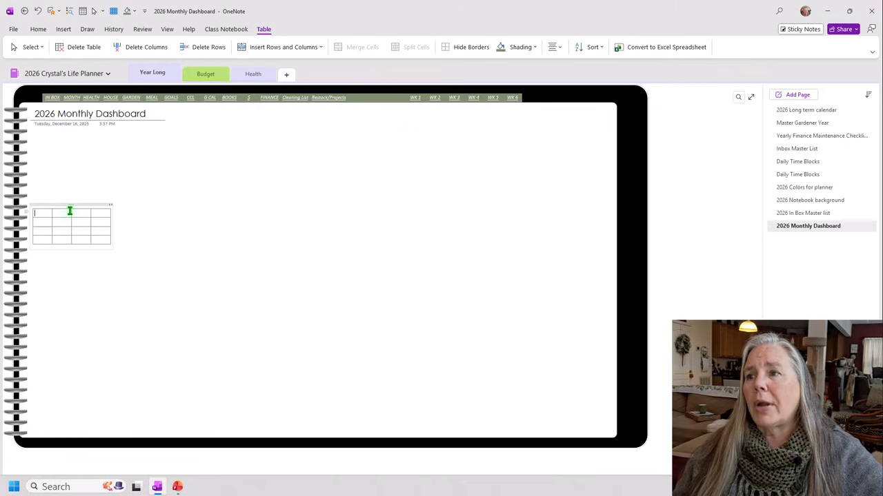
{"action": "left_click_drag", "start_coordinate": [69, 205], "coordinate": [74, 131]}
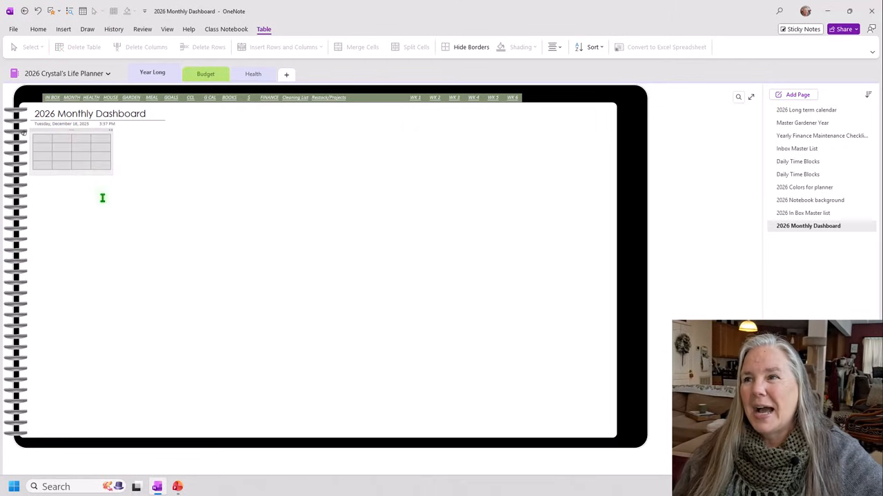
{"action": "left_click", "coordinate": [109, 130]}
{"action": "left_click_drag", "start_coordinate": [167, 138], "coordinate": [606, 150]}
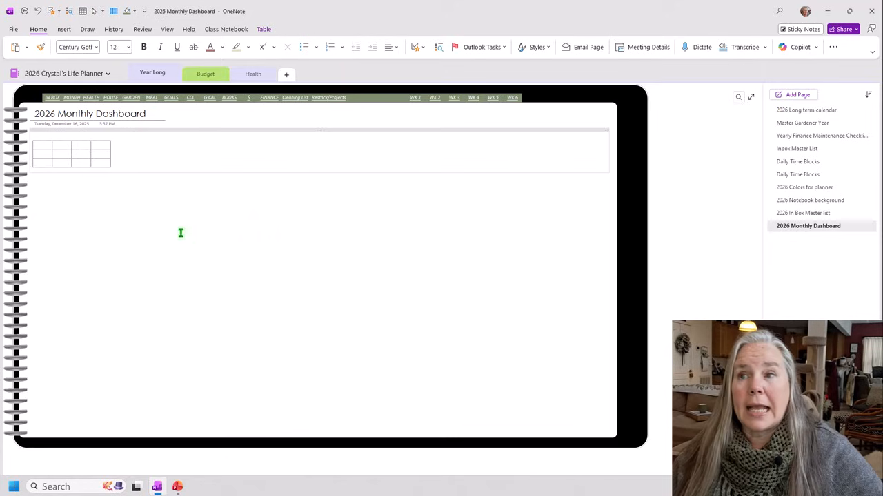
{"action": "left_click", "coordinate": [39, 146]}
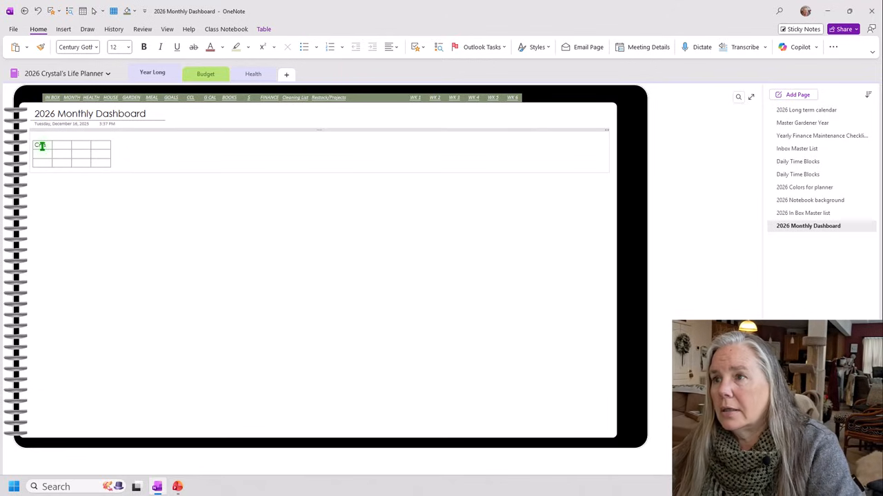
{"action": "type", "text": "tal"}
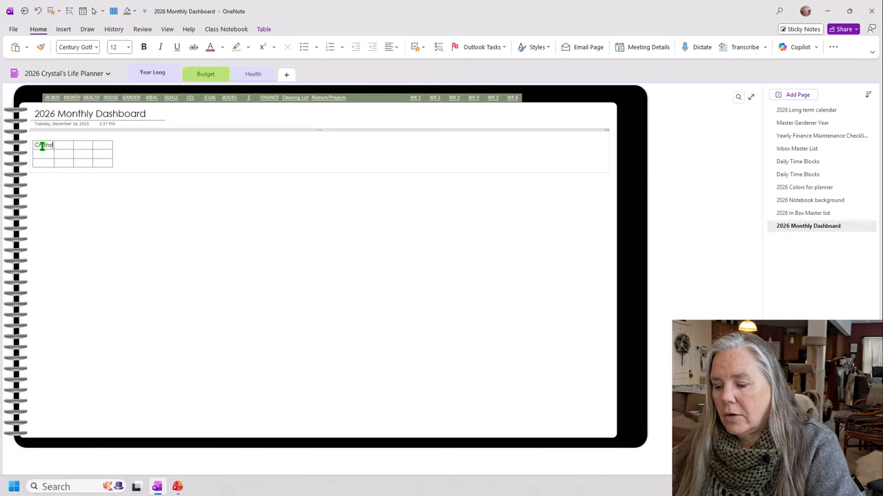
{"action": "type", "text": "ClearLife"}
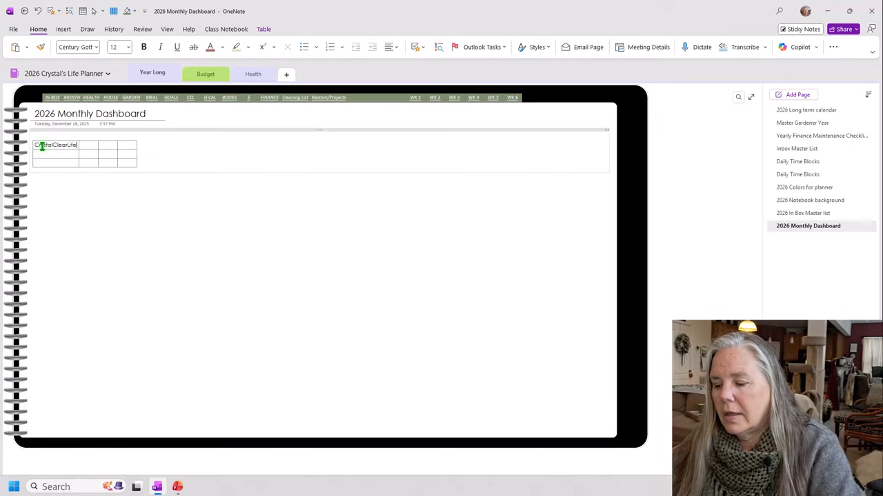
{"action": "key", "text": "Left"}
{"action": "key", "text": "Left"}
{"action": "key", "text": "Left"}
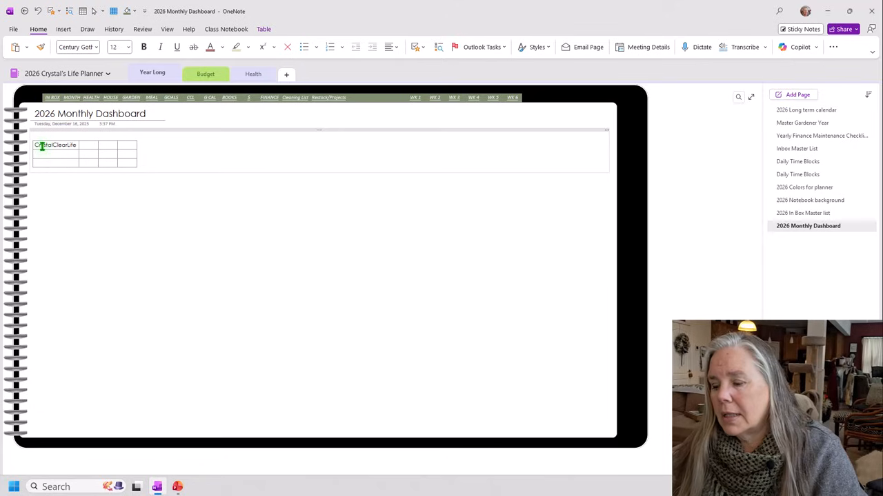
{"action": "type", "text": "@"}
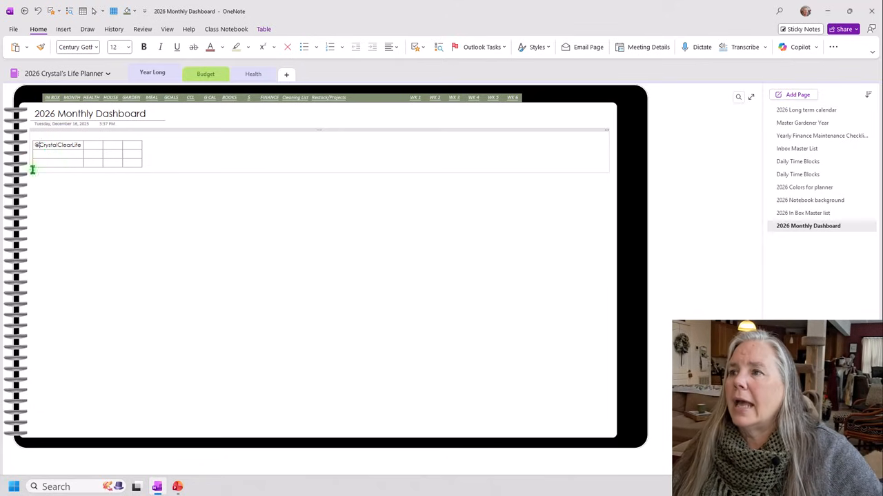
- Set the font of the text in the table's first cell to Caveat
{"action": "left_click_drag", "start_coordinate": [81, 144], "coordinate": [32, 144]}
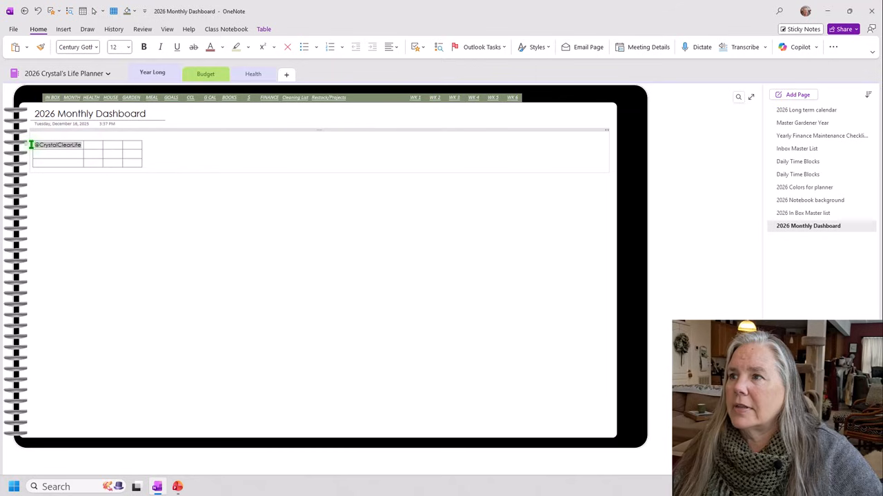
{"action": "left_click", "coordinate": [59, 118]}
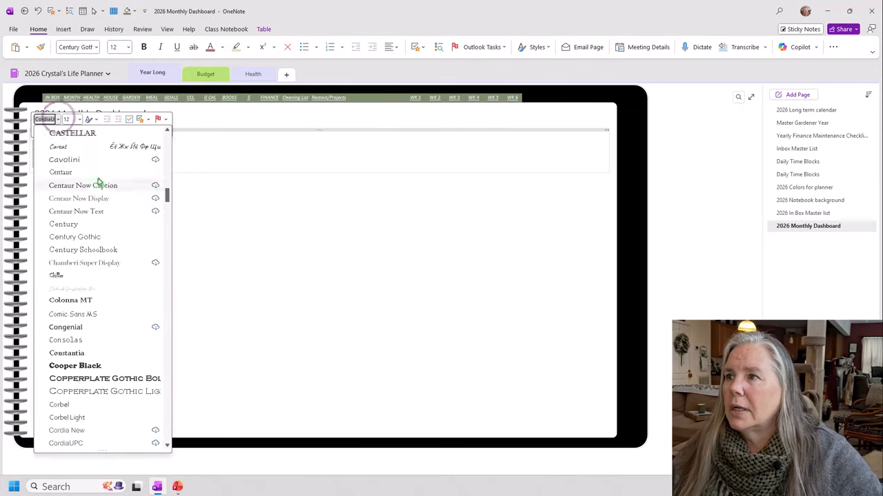
{"action": "left_click", "coordinate": [65, 145]}
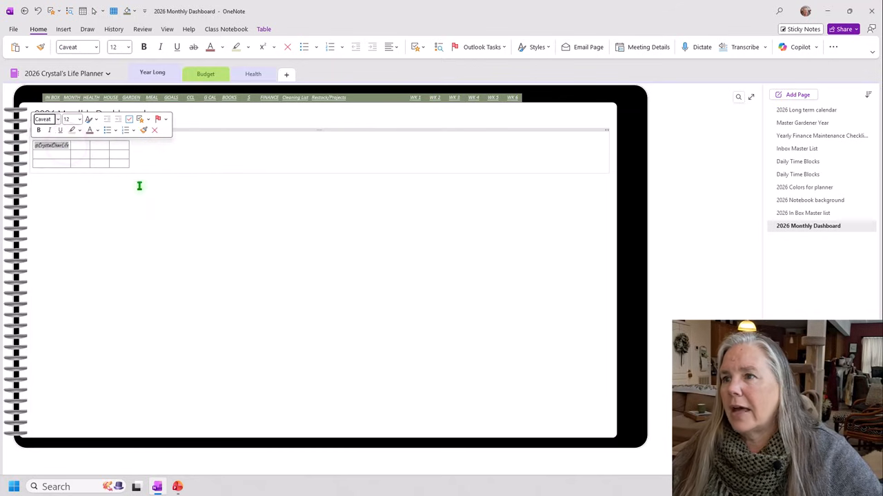
{"action": "left_click", "coordinate": [140, 185]}
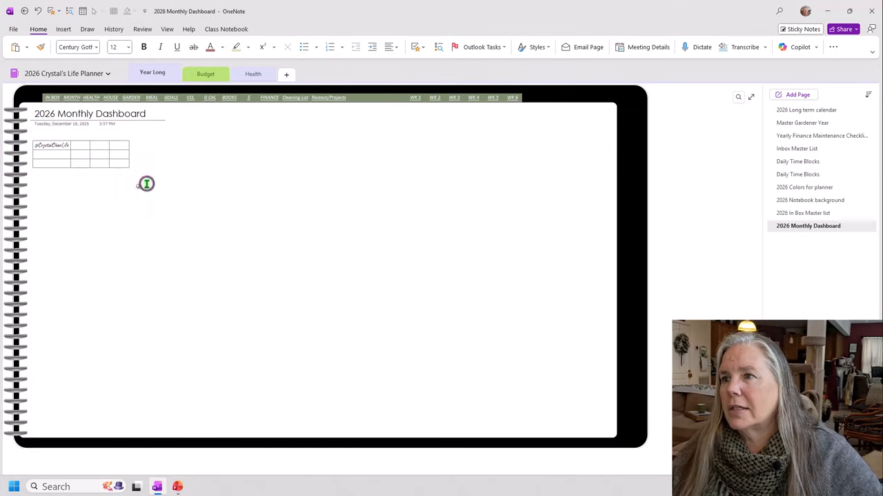
- Remove the blank line above the table and enter "Calendar" in the second row of the first column
{"action": "left_click", "coordinate": [119, 138]}
{"action": "left_click", "coordinate": [76, 136]}
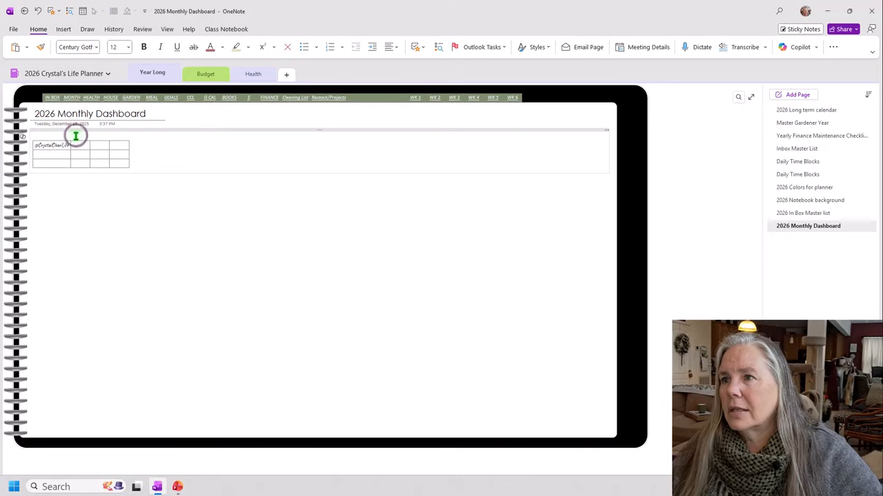
{"action": "key", "text": "Delete"}
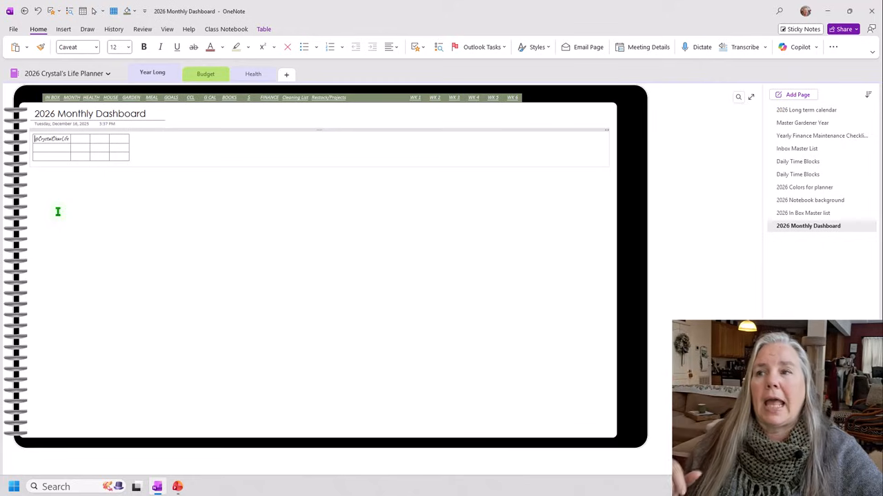
{"action": "left_click", "coordinate": [46, 150]}
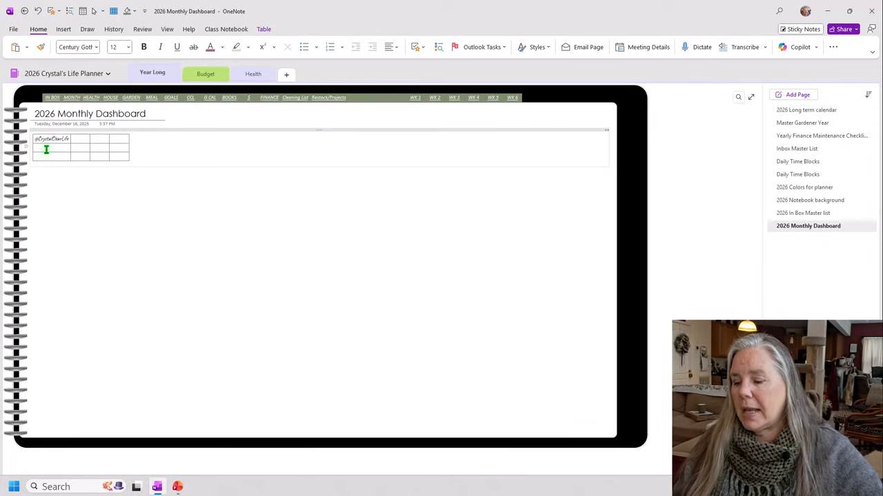
{"action": "type", "text": "Calendar"}
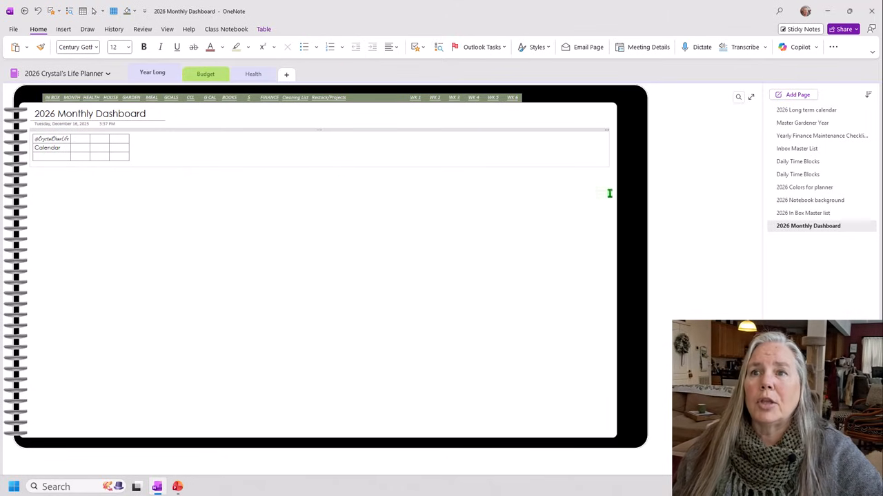
- Copy the January block, from its month heading through day 31, on the 2026 Long term calendar page
{"action": "left_click", "coordinate": [813, 112]}
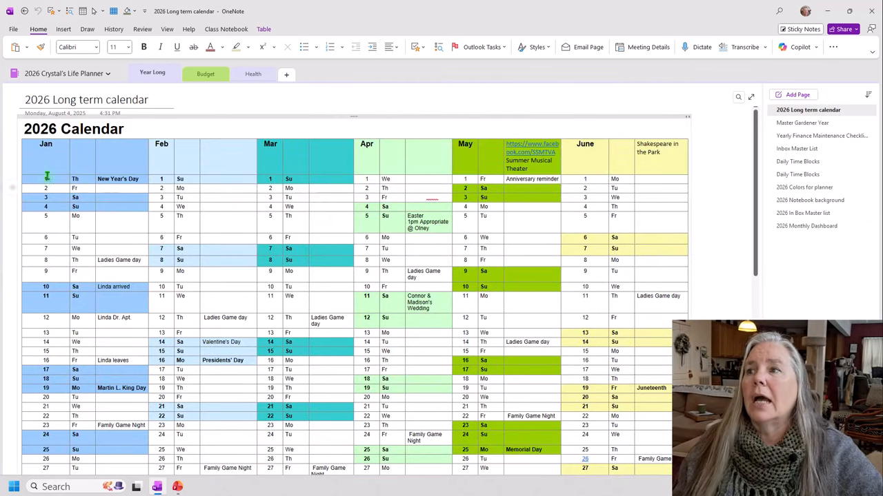
{"action": "left_click", "coordinate": [33, 147]}
{"action": "left_click_drag", "start_coordinate": [43, 201], "coordinate": [118, 410]}
{"action": "right_click", "coordinate": [110, 370]}
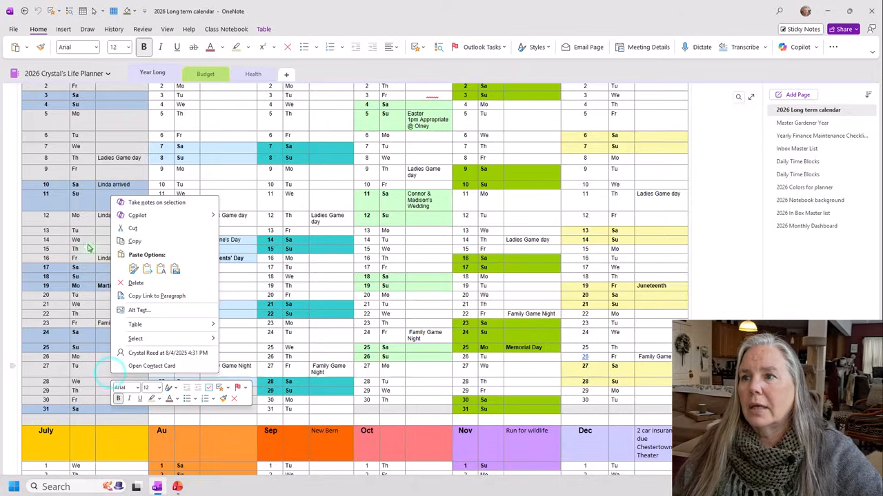
{"action": "left_click", "coordinate": [135, 241]}
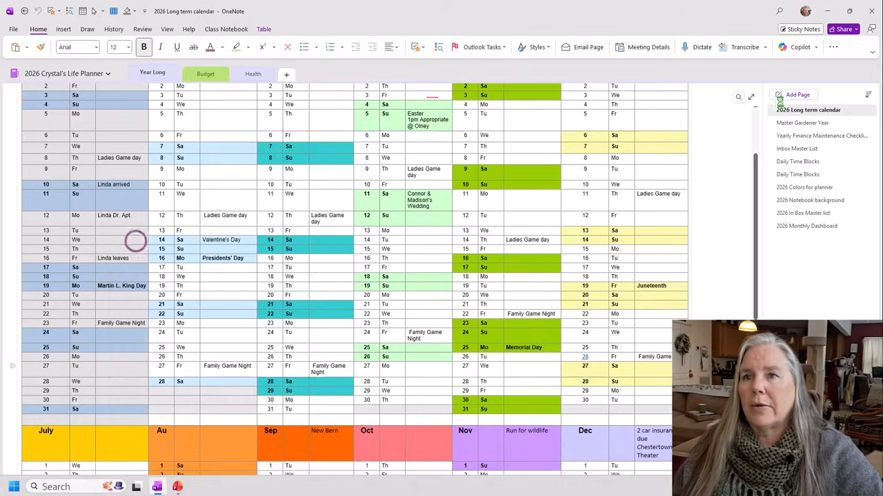
- Paste the copied January calendar into the cell below "Calendar" on the 2026 Monthly Dashboard page
{"action": "left_click", "coordinate": [806, 226]}
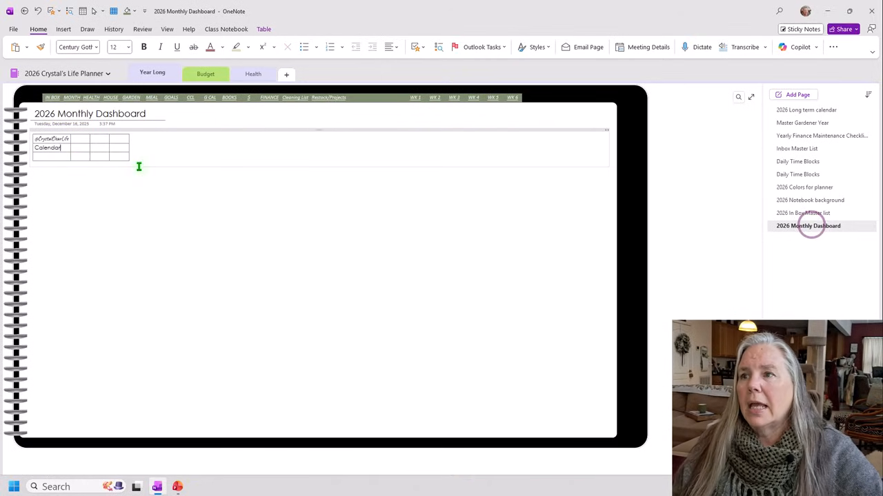
{"action": "left_click", "coordinate": [40, 154]}
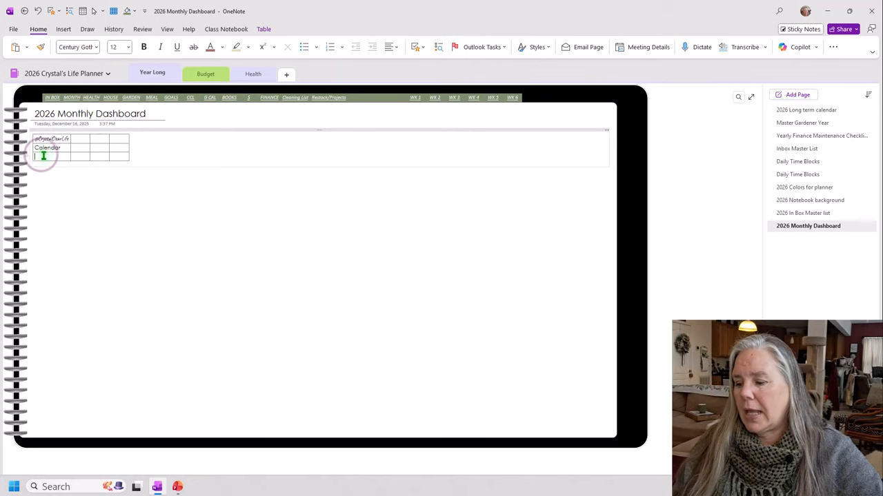
{"action": "key", "text": "ctrl+v"}
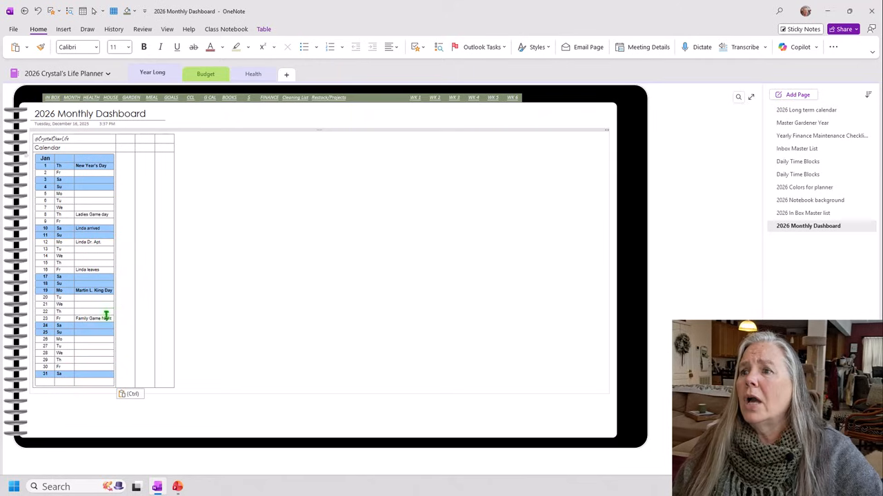
{"action": "scroll", "coordinate": [68, 323], "scroll_direction": "up", "scroll_amount": 3}
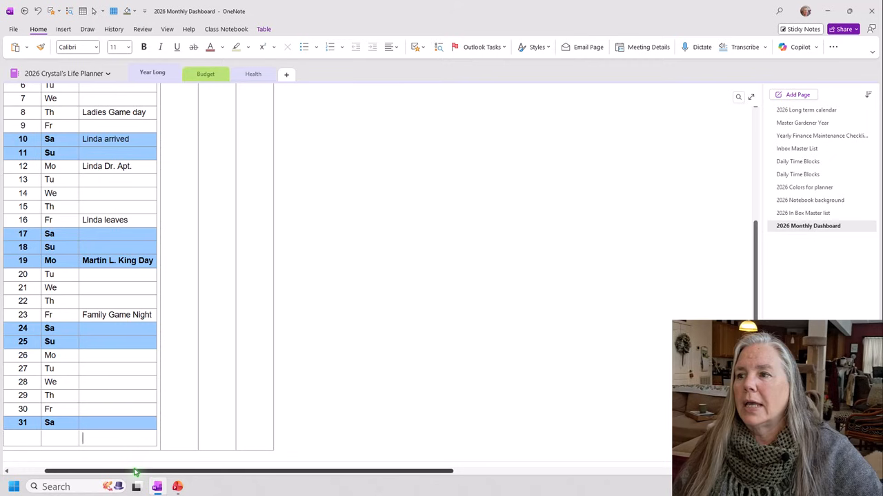
{"action": "scroll", "coordinate": [133, 470], "scroll_direction": "left", "scroll_amount": 3}
{"action": "scroll", "coordinate": [152, 407], "scroll_direction": "up", "scroll_amount": 5}
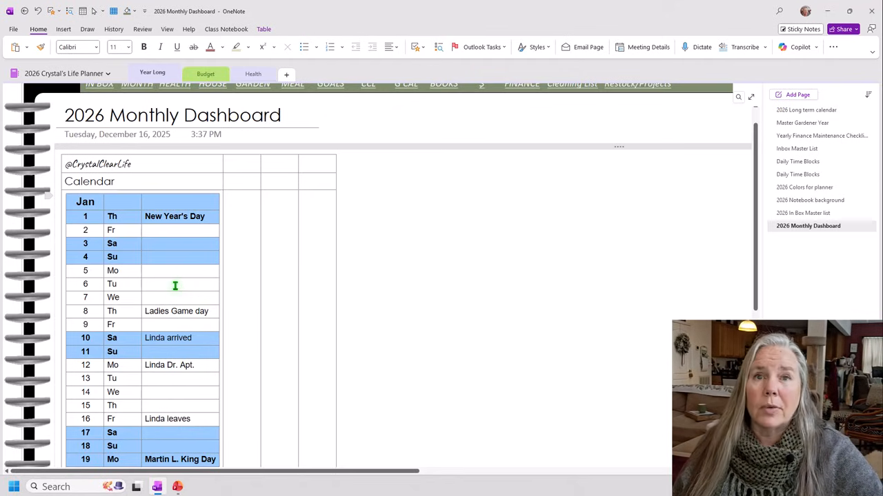
{"action": "scroll", "coordinate": [175, 285], "scroll_direction": "down", "scroll_amount": 6}
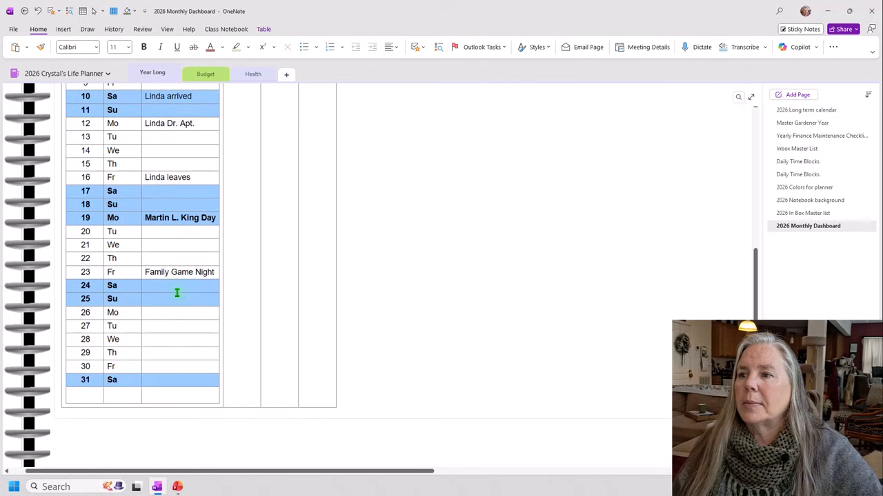
- Enter "Monthly Tasks" in the second row of the second column, beside "Calendar"
{"action": "scroll", "coordinate": [177, 293], "scroll_direction": "up", "scroll_amount": 6}
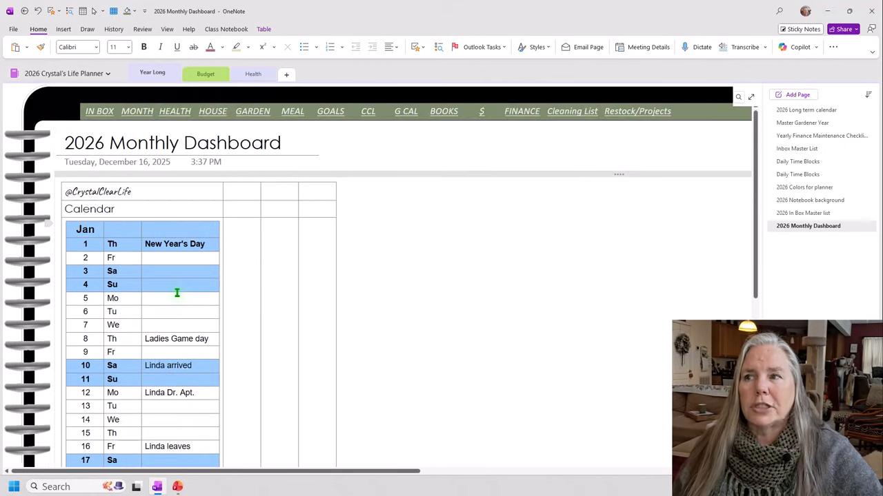
{"action": "left_click", "coordinate": [246, 210]}
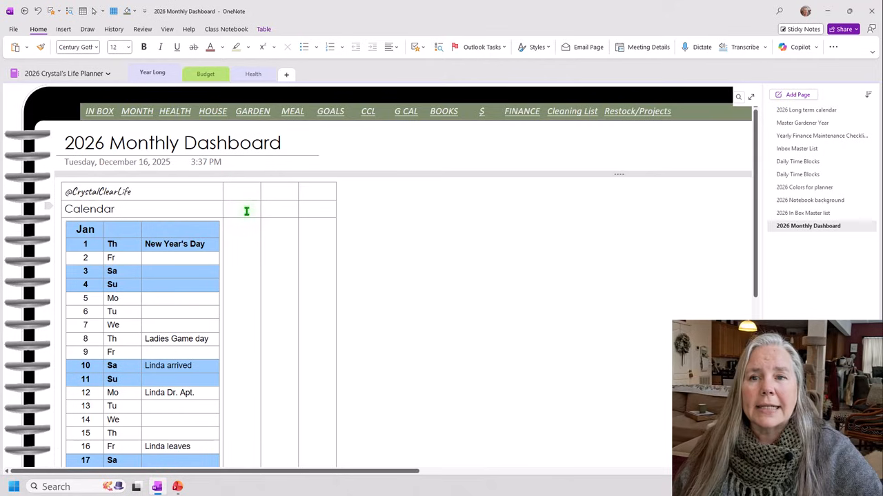
{"action": "type", "text": "Month"}
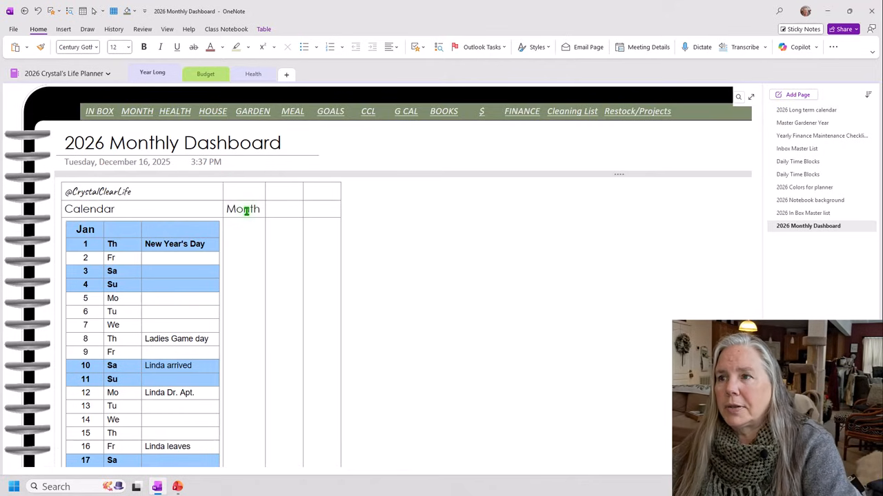
{"action": "key", "text": "BackSpace"}
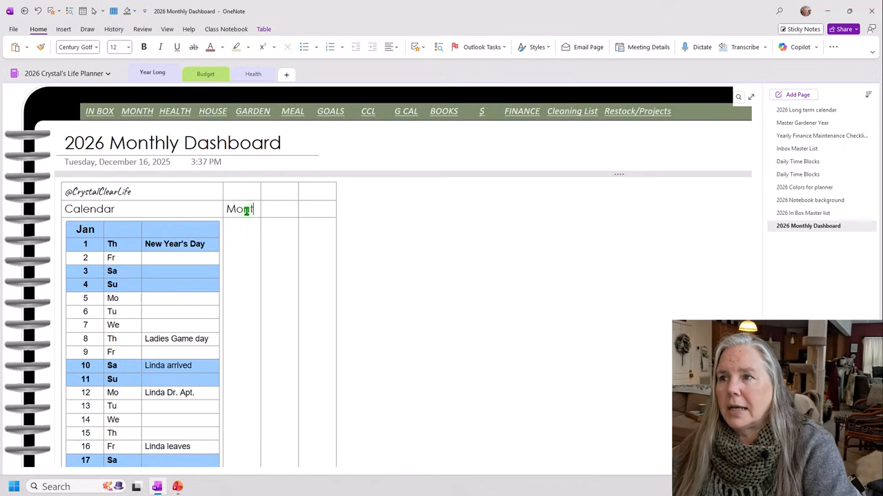
{"action": "type", "text": "hly "}
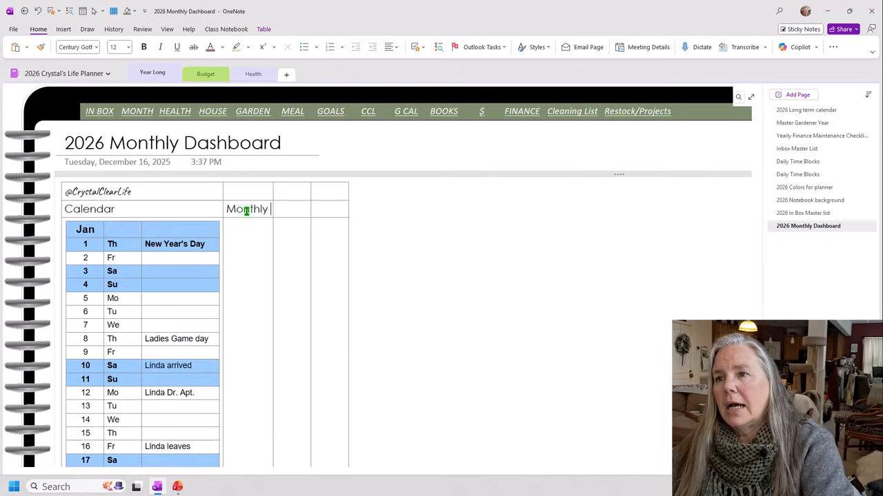
{"action": "type", "text": "Task"}
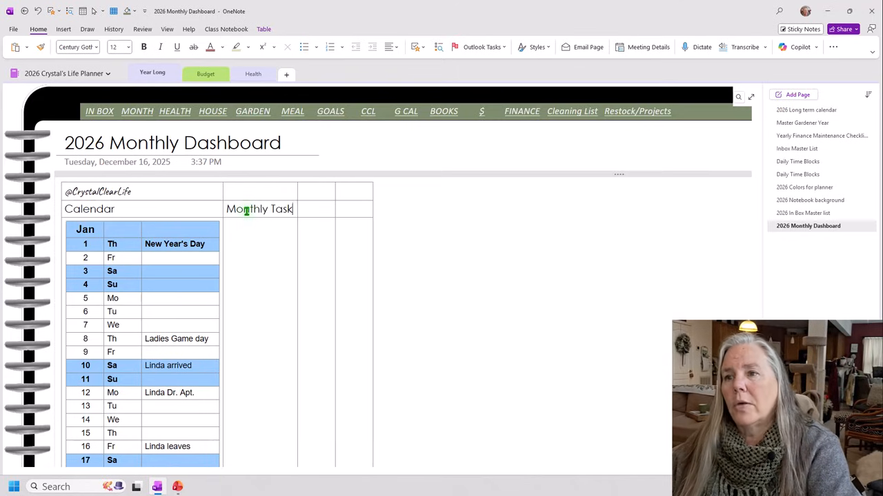
{"action": "type", "text": "c"}
{"action": "key", "text": "BackSpace"}
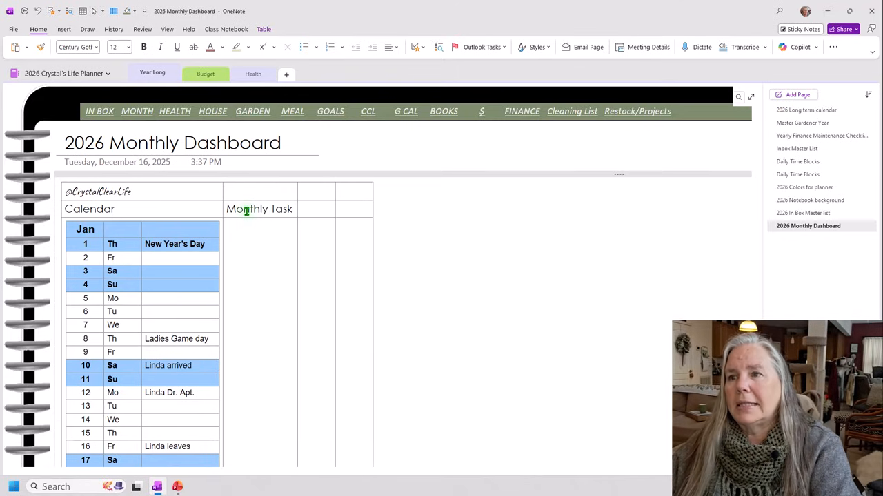
{"action": "type", "text": "s"}
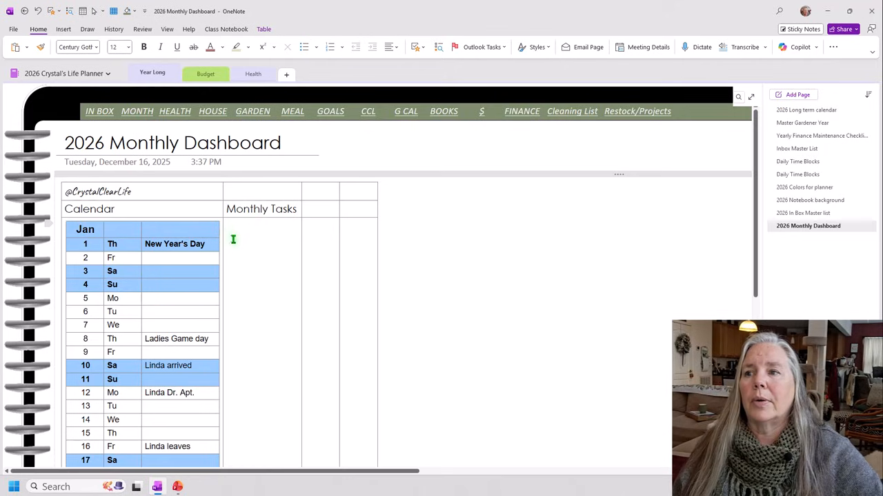
- Copy the January heading and its task list from the Yearly Home Maintenance checklist, reached through the HOUSE link
{"action": "left_click", "coordinate": [240, 238]}
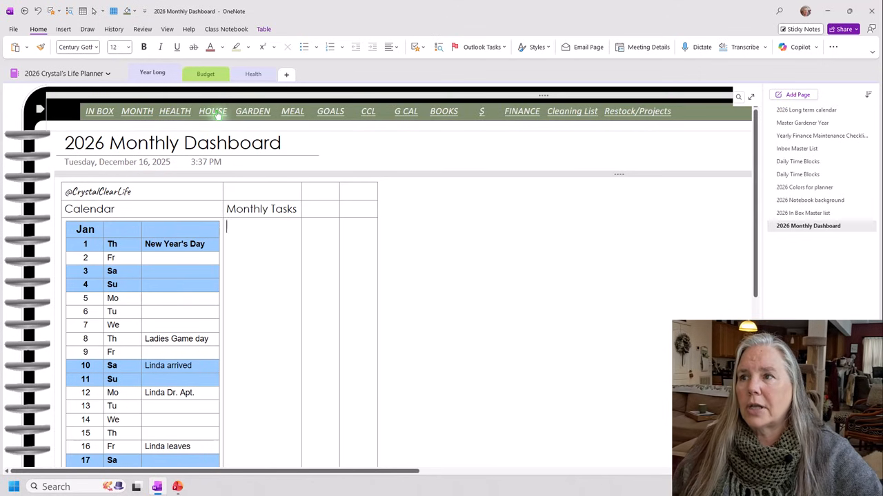
{"action": "left_click", "coordinate": [213, 111]}
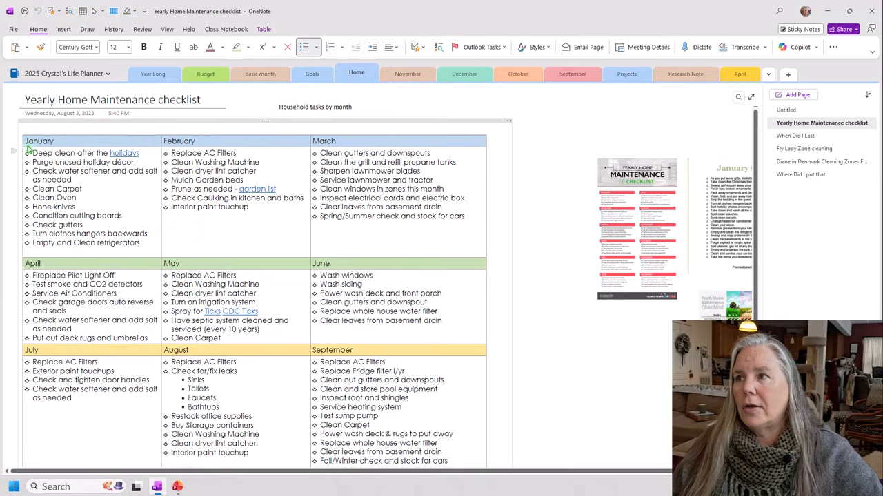
{"action": "right_click", "coordinate": [101, 195]}
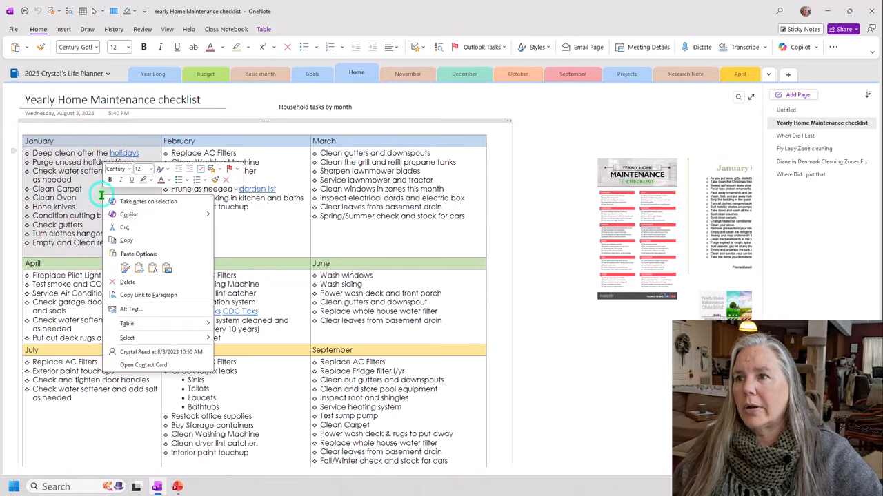
{"action": "left_click", "coordinate": [128, 240]}
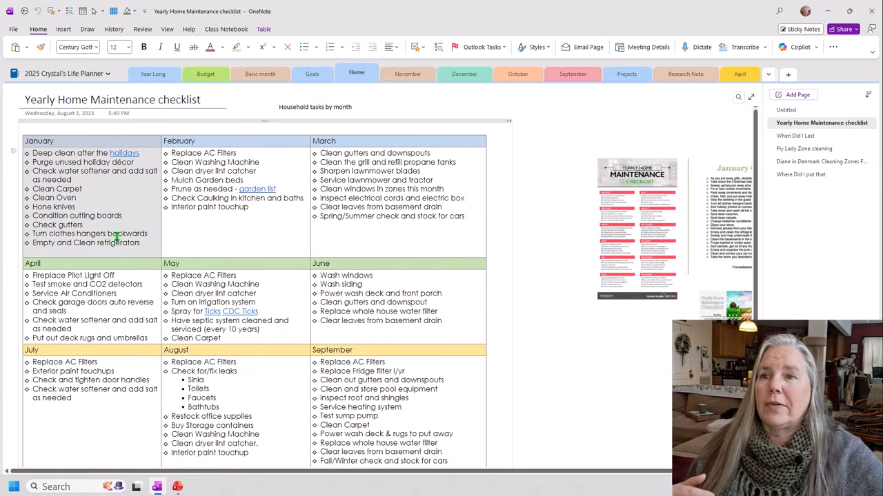
- Paste the January home tasks into the cell below "Monthly Tasks" on the 2026 Monthly Dashboard, keeping the source formatting
{"action": "left_click", "coordinate": [171, 74]}
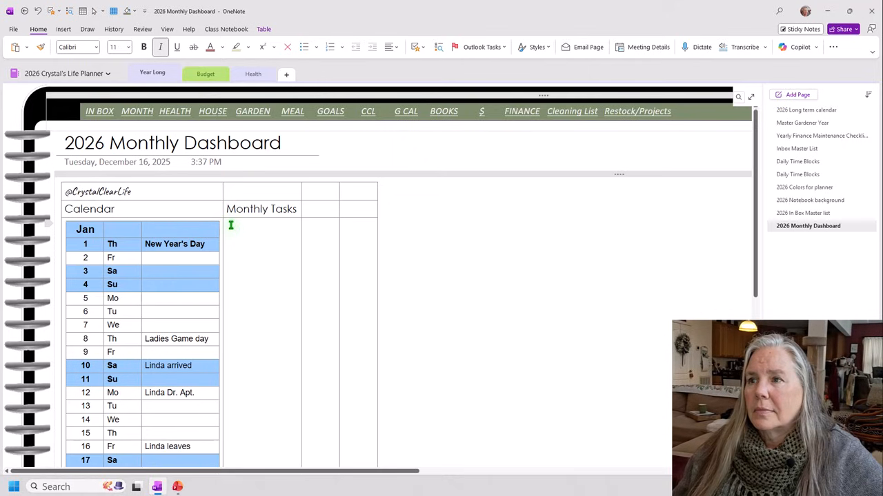
{"action": "right_click", "coordinate": [230, 227]}
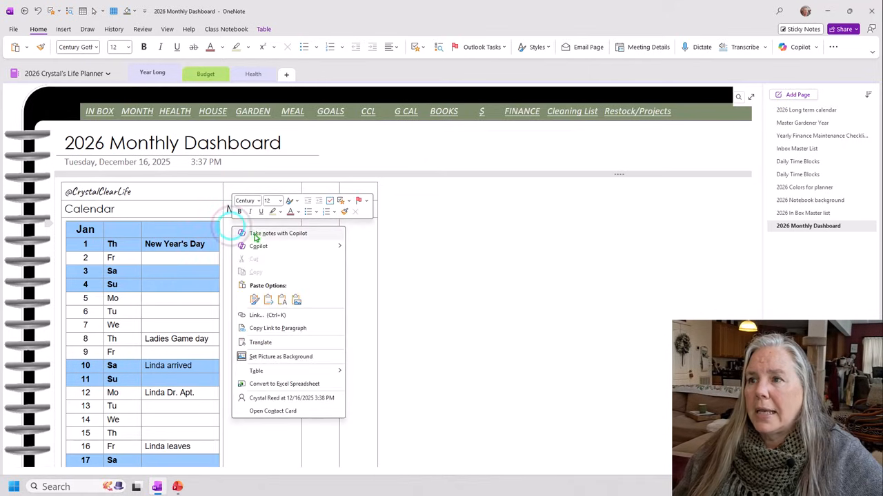
{"action": "left_click", "coordinate": [255, 299]}
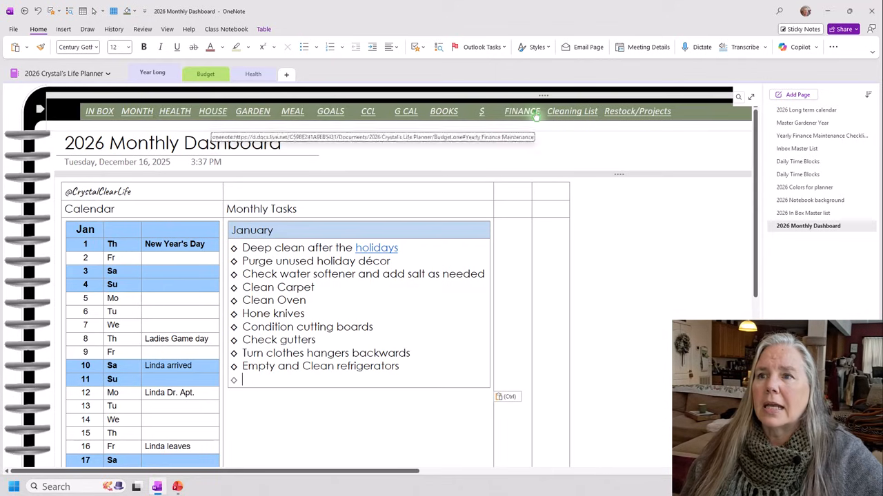
- Copy the January block from the Yearly Finance Maintenance page and return to the 2026 Monthly Dashboard
{"action": "left_click", "coordinate": [532, 113]}
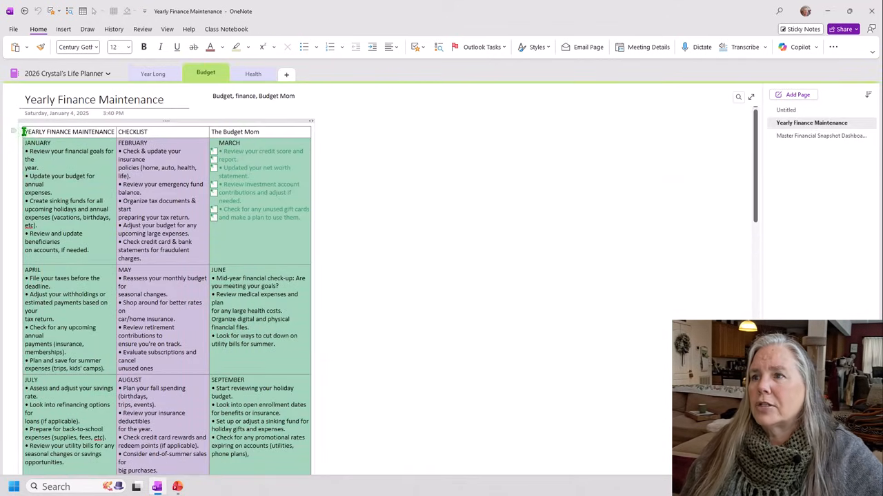
{"action": "left_click_drag", "start_coordinate": [24, 145], "coordinate": [77, 251]}
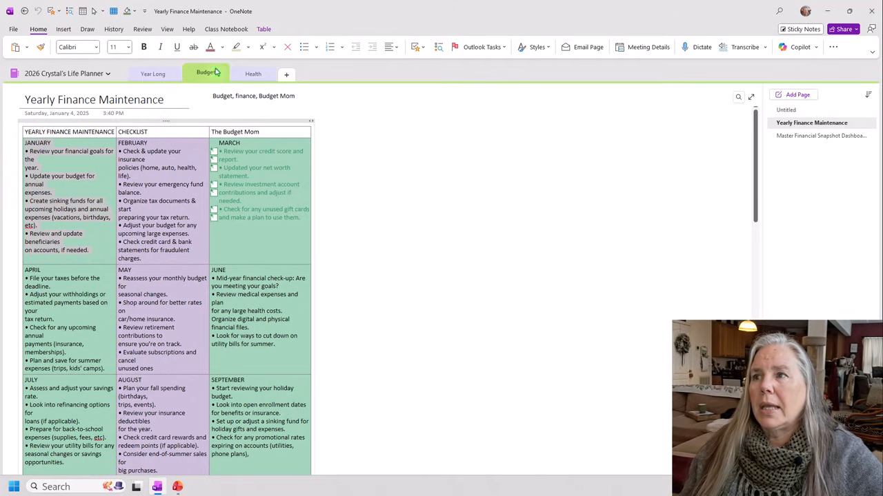
{"action": "left_click", "coordinate": [149, 74]}
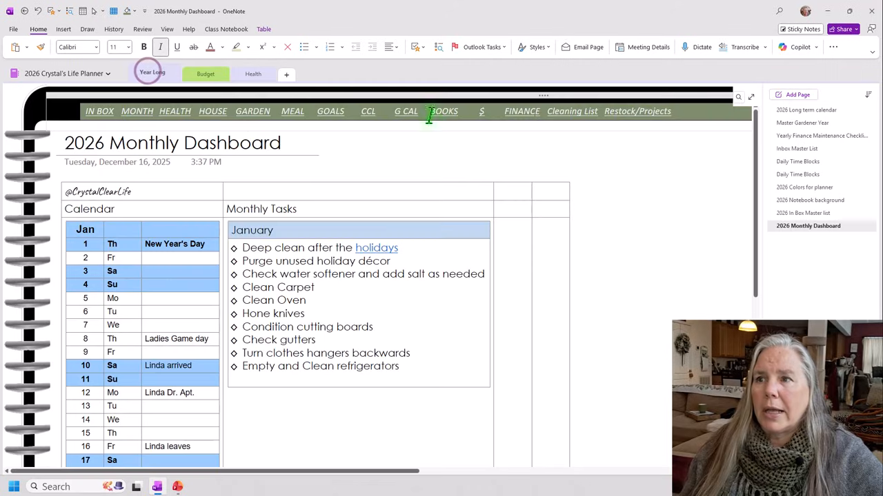
- Add a row below "Empty and Clean refrigerators" in the January task table and paste the January finance tasks into it
{"action": "scroll", "coordinate": [390, 326], "scroll_direction": "down", "scroll_amount": 1}
{"action": "left_click", "coordinate": [442, 294]}
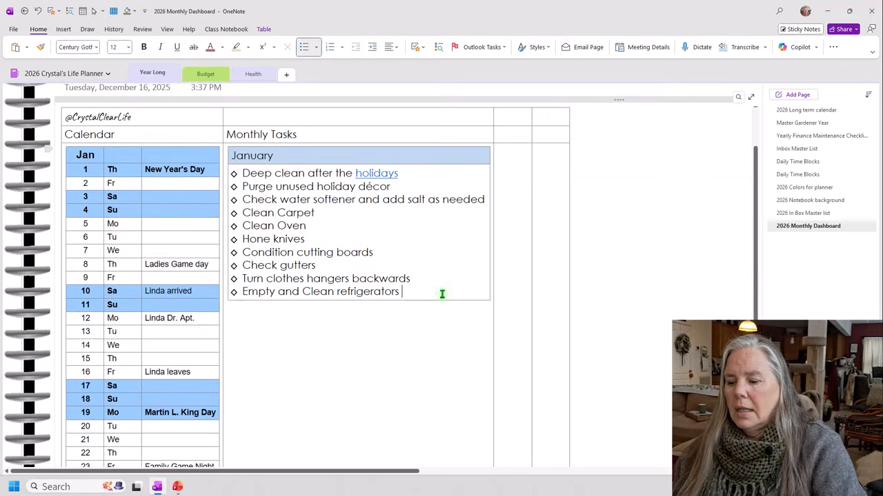
{"action": "key", "text": "Tab"}
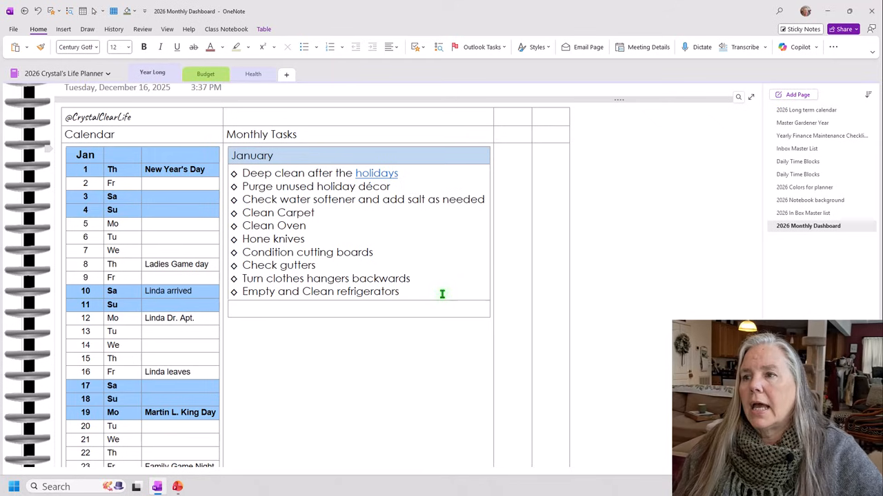
{"action": "type", "text": "JANUARY • Review your financial goals for the year. • Update your budget for annual expenses. • Create sinking funds for all upcoming holidays and annual expenses (vacations, birthdays, etc). • Review and update beneficiaries on accounts, if needed."}
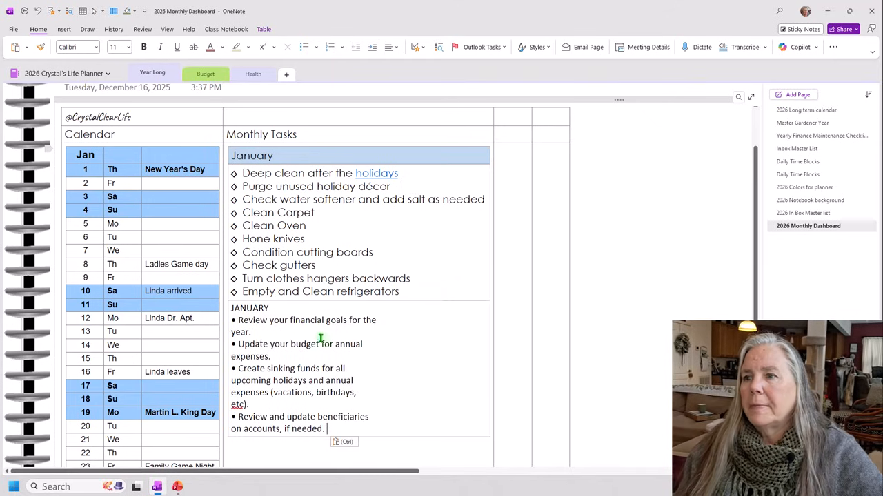
- Change the "January" heading above the home task list to "Home Maintenance"
{"action": "left_click_drag", "start_coordinate": [232, 308], "coordinate": [395, 433]}
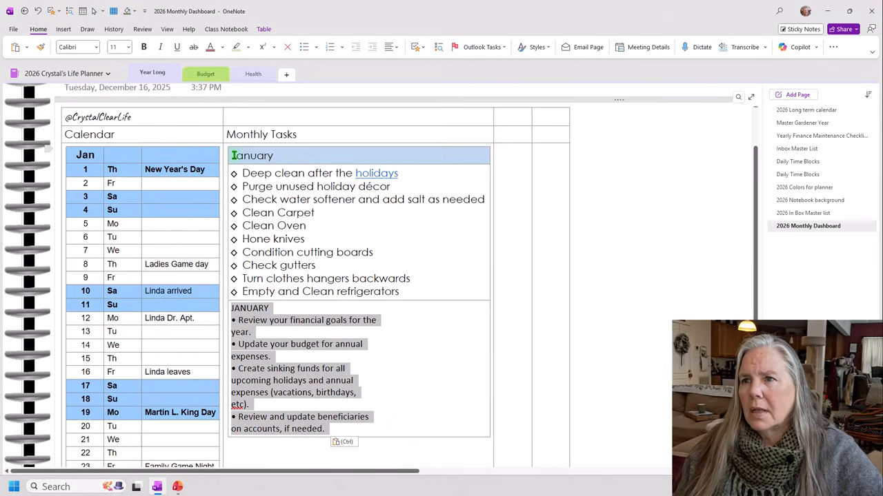
{"action": "left_click", "coordinate": [234, 156]}
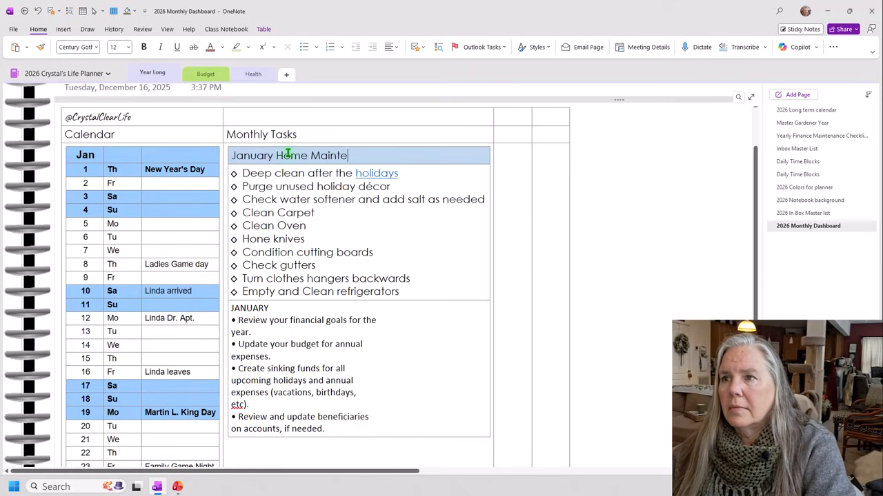
{"action": "type", "text": "ance"}
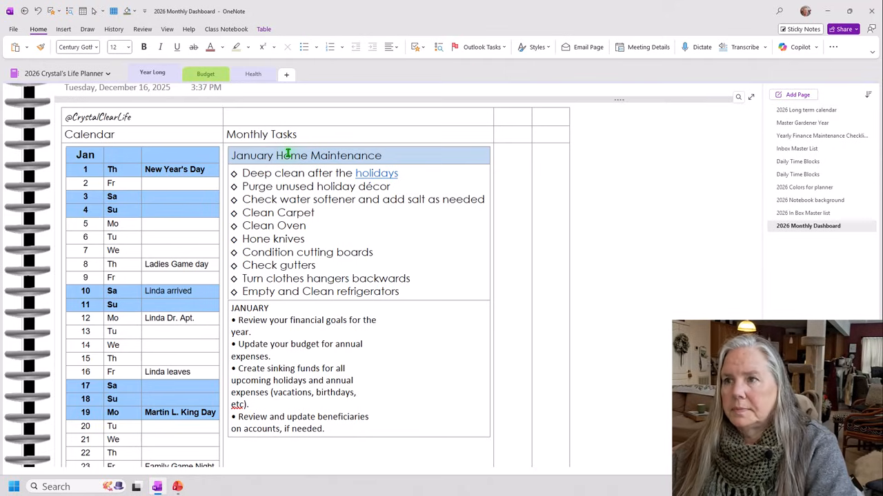
{"action": "left_click", "coordinate": [359, 199]}
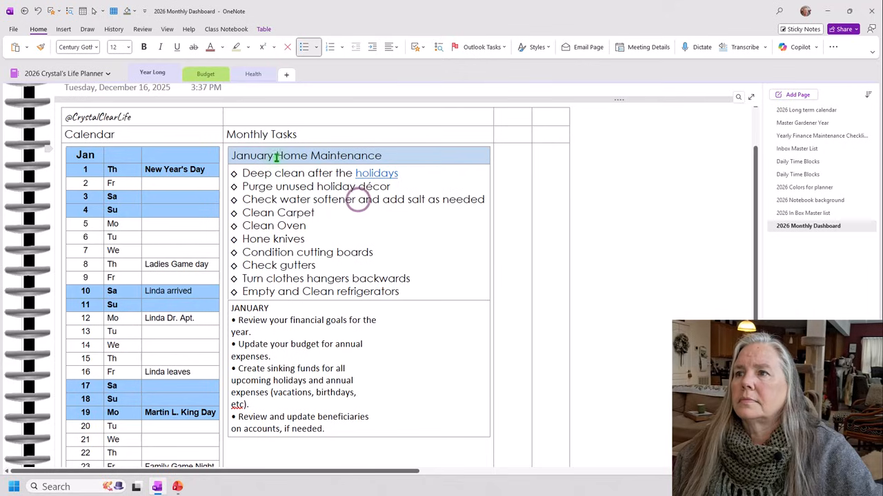
{"action": "left_click_drag", "start_coordinate": [272, 156], "coordinate": [227, 154]}
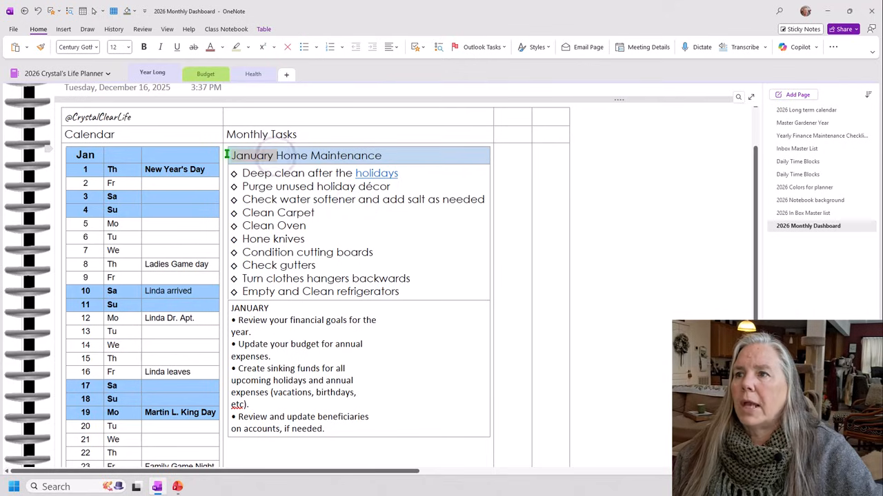
{"action": "key", "text": "BackSpace"}
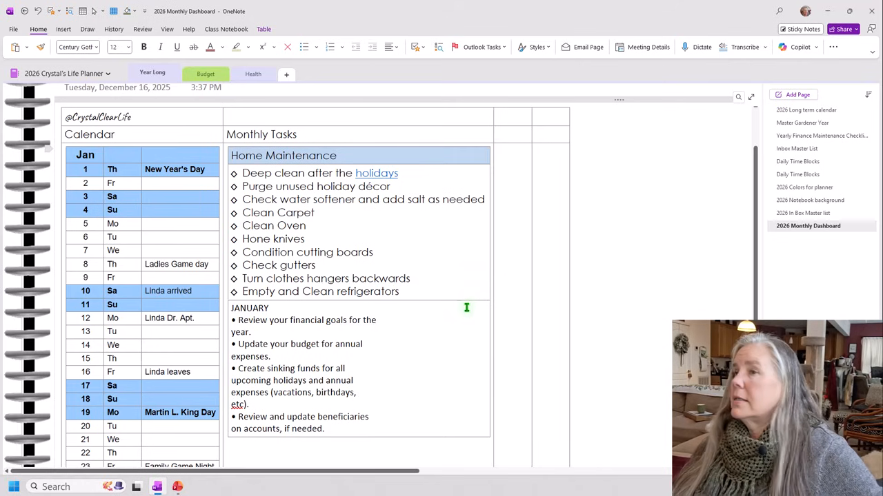
- Insert a row above the January finance tasks and enter "Finance Task" as its heading
{"action": "scroll", "coordinate": [466, 307], "scroll_direction": "down", "scroll_amount": 1}
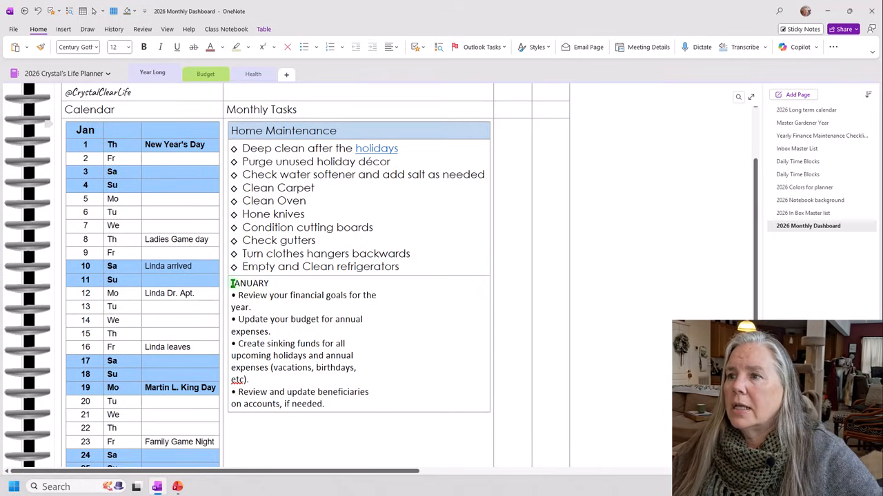
{"action": "left_click_drag", "start_coordinate": [233, 283], "coordinate": [338, 406]}
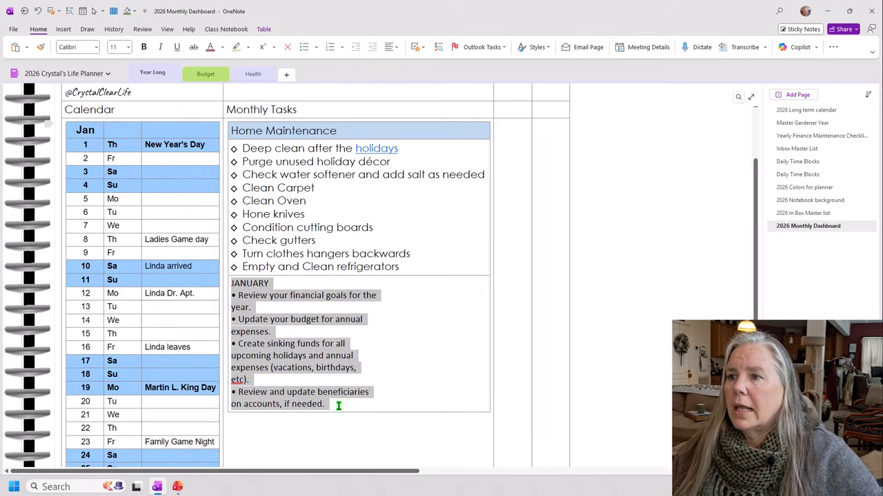
{"action": "right_click", "coordinate": [302, 374]}
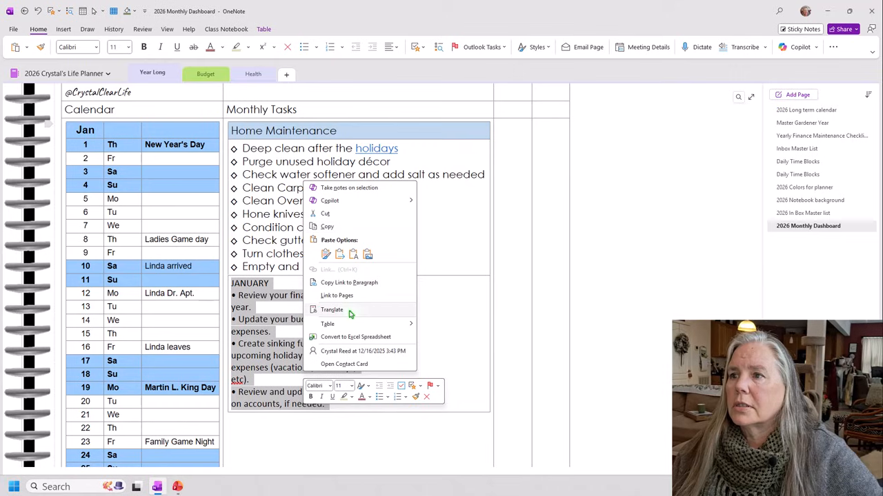
{"action": "mouse_move", "coordinate": [409, 323]}
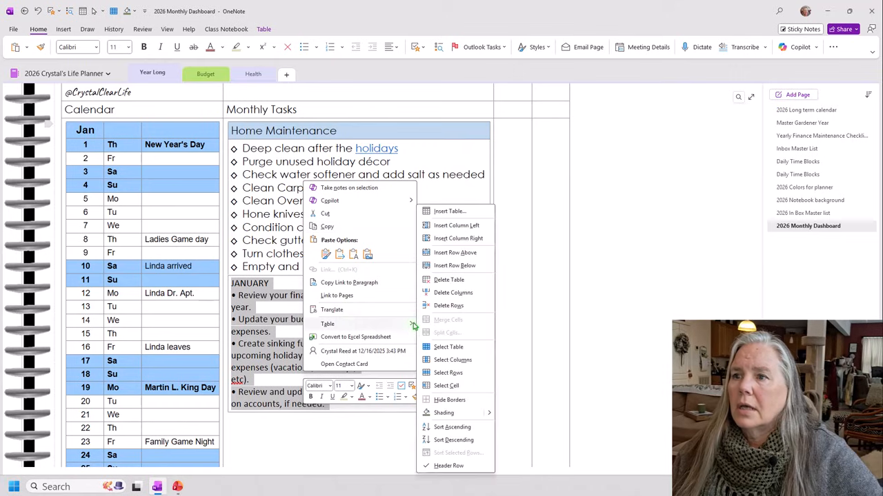
{"action": "left_click", "coordinate": [454, 255]}
{"action": "left_click", "coordinate": [252, 282]}
{"action": "type", "text": "F"}
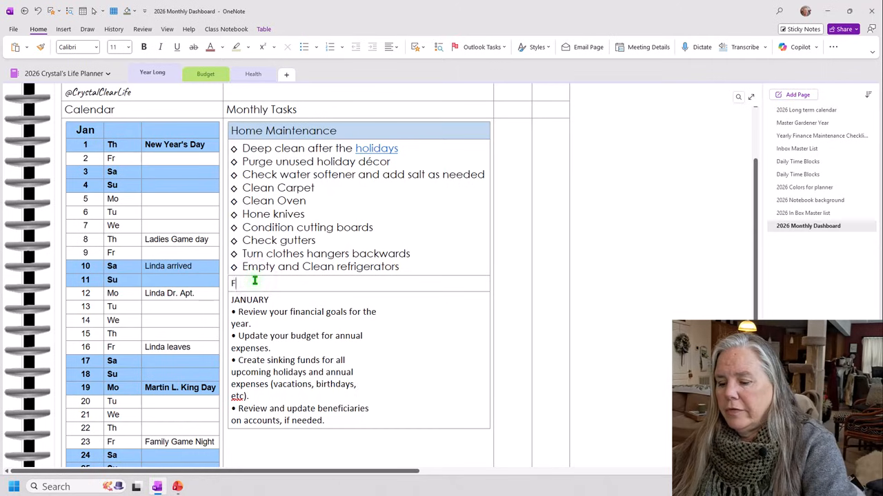
{"action": "type", "text": "inance Task"}
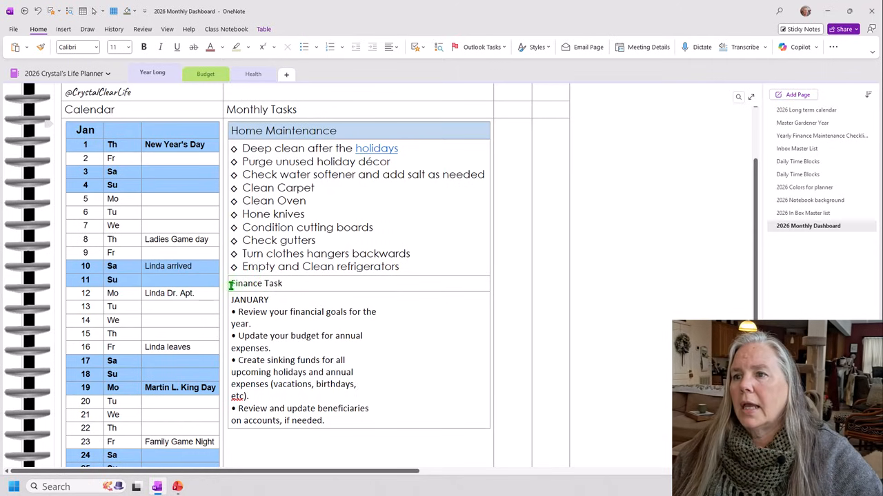
- Shade the "Finance Task" heading row with a medium-light blue one shade darker than the Home Maintenance heading
{"action": "left_click_drag", "start_coordinate": [231, 284], "coordinate": [337, 285]}
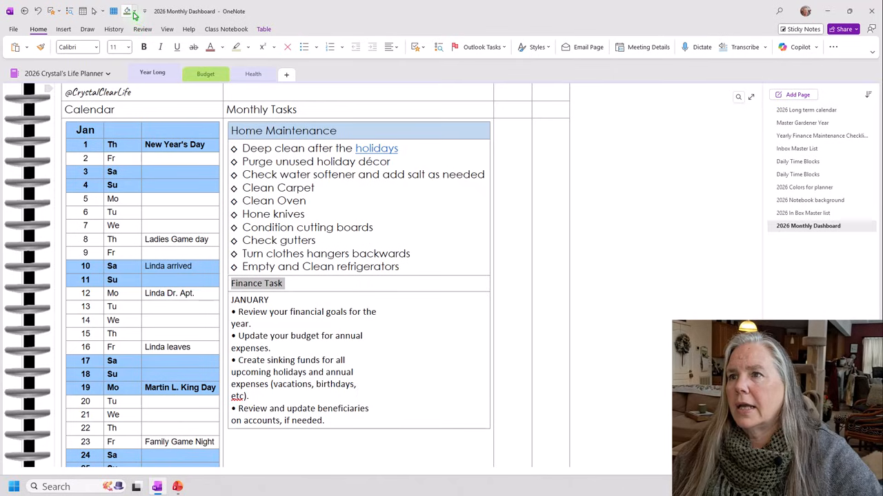
{"action": "left_click", "coordinate": [134, 11]}
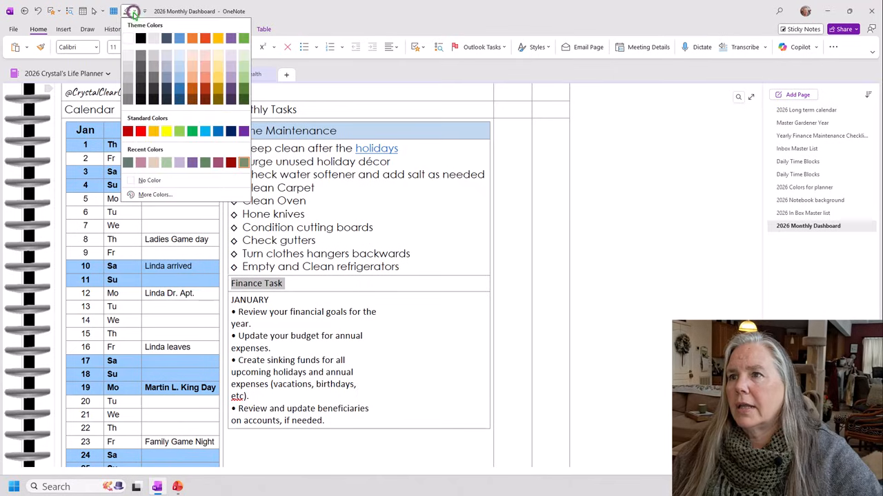
{"action": "left_click", "coordinate": [180, 77]}
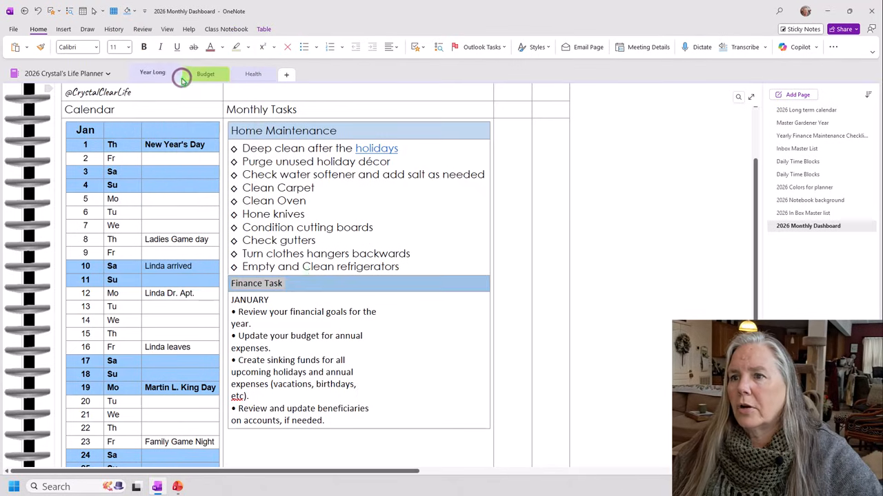
- Remove the stray line breaks inside the first three January finance tasks so that each reads as continuous text
{"action": "scroll", "coordinate": [416, 322], "scroll_direction": "down", "scroll_amount": 1}
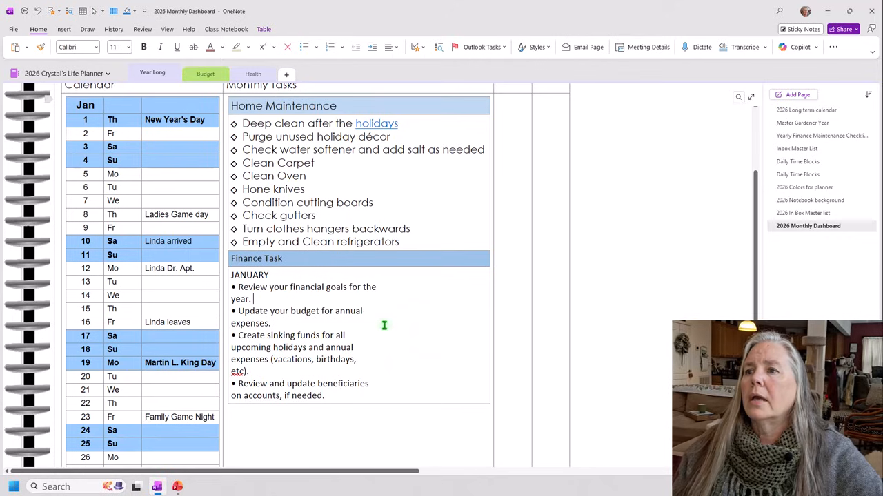
{"action": "left_click", "coordinate": [251, 302]}
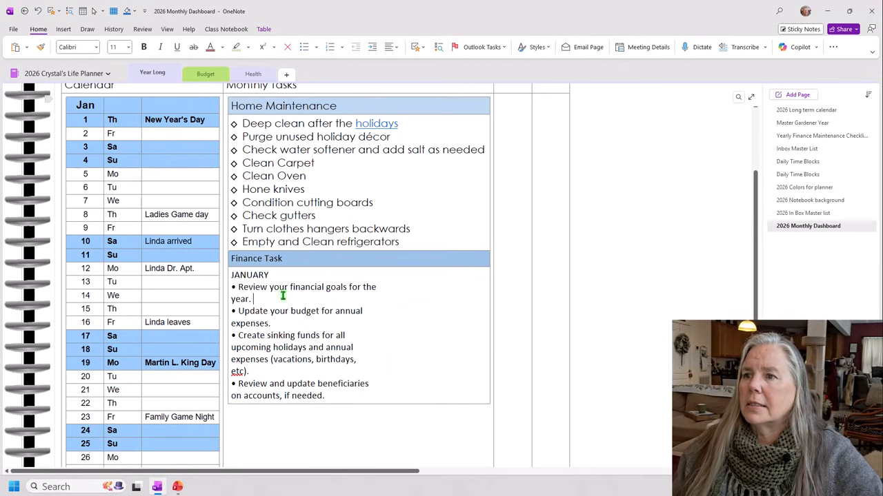
{"action": "left_click", "coordinate": [233, 299]}
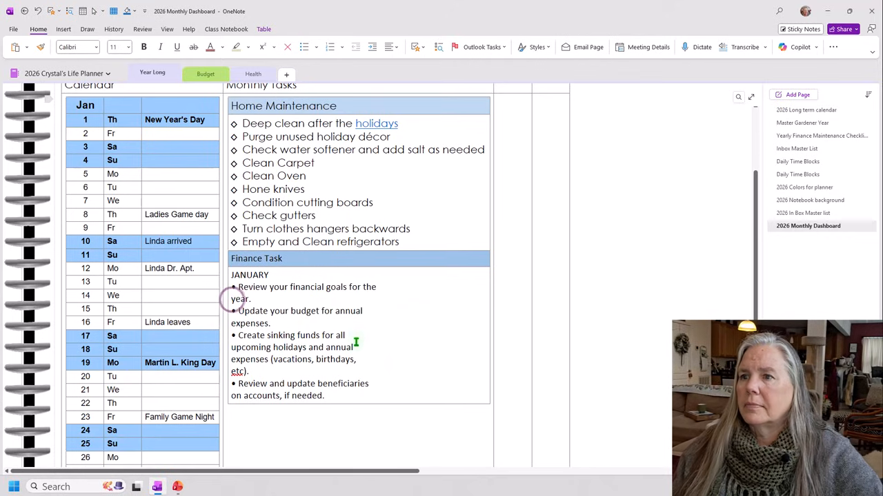
{"action": "key", "text": "BackSpace"}
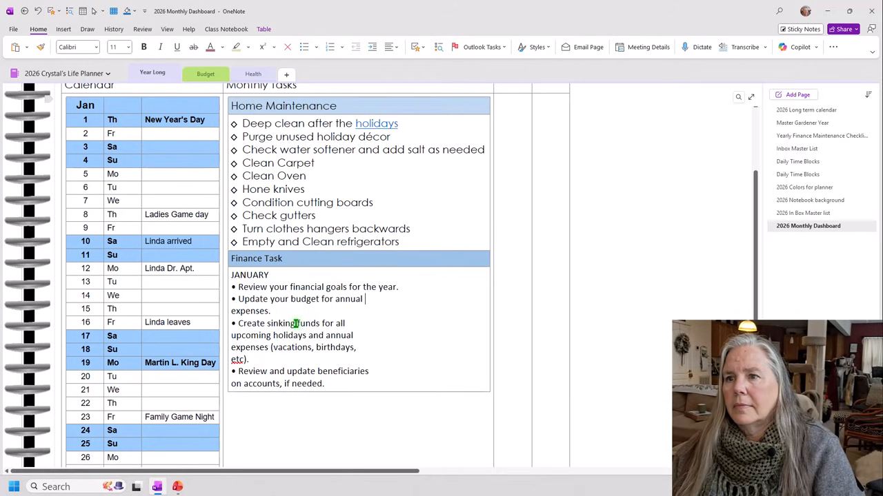
{"action": "key", "text": "BackSpace"}
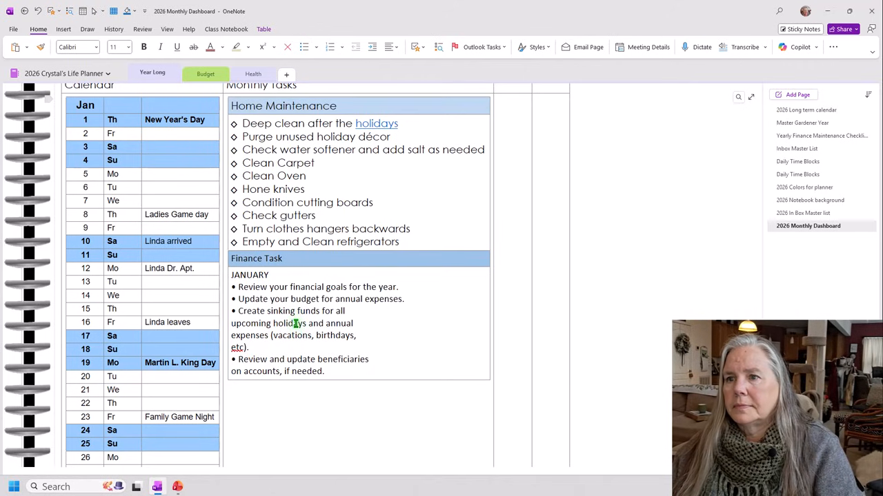
{"action": "key", "text": "Delete"}
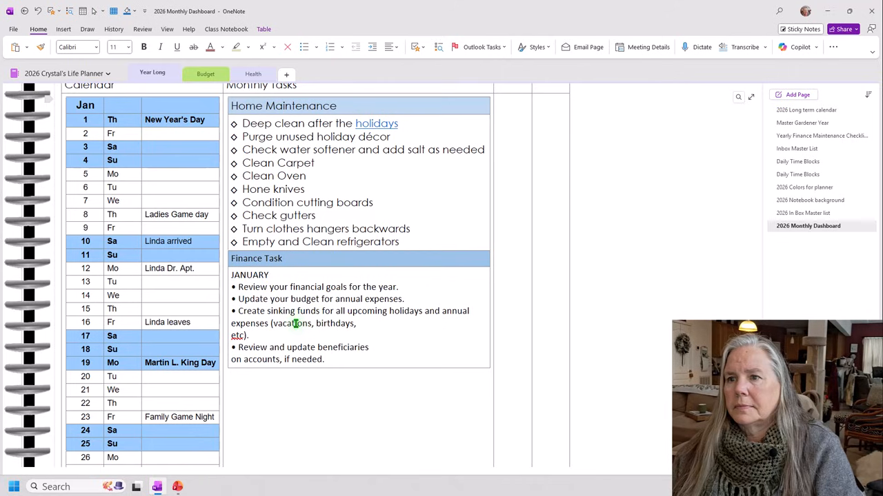
{"action": "key", "text": "Delete"}
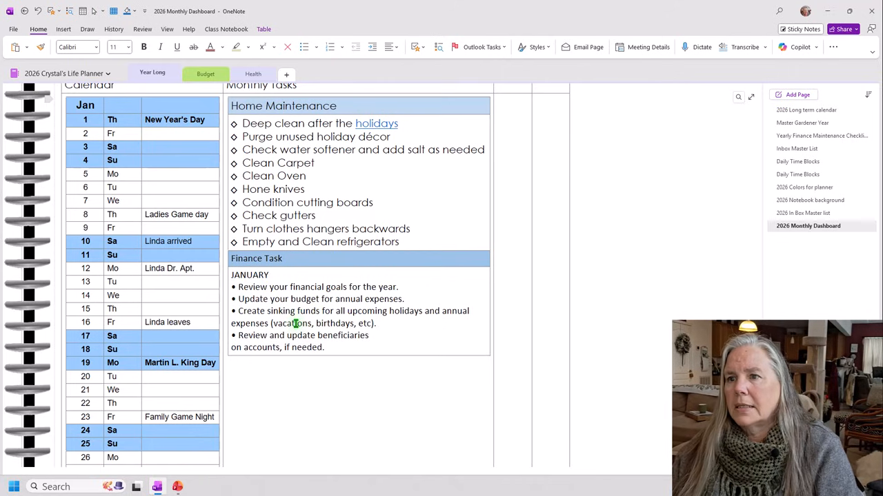
- Add a row below the January finance tasks, enter "Holiday Tasks" as its heading and shade it dark blue
{"action": "scroll", "coordinate": [339, 398], "scroll_direction": "down", "scroll_amount": 2}
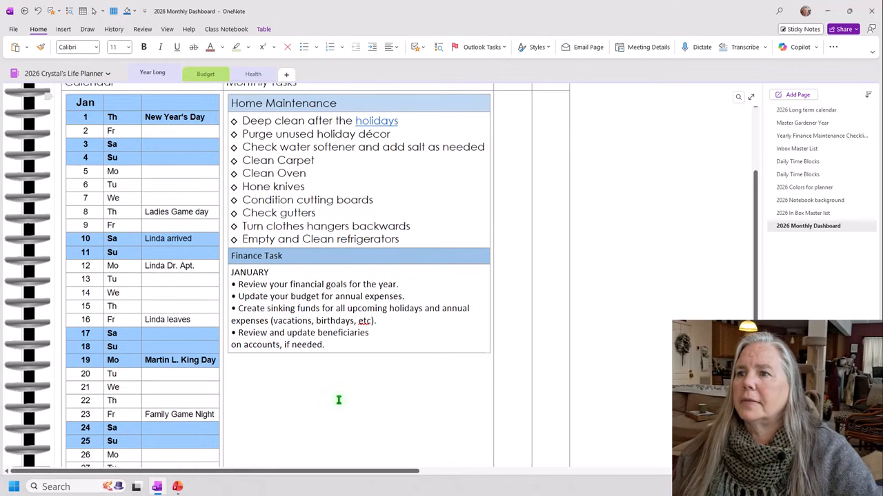
{"action": "scroll", "coordinate": [341, 397], "scroll_direction": "up", "scroll_amount": 3}
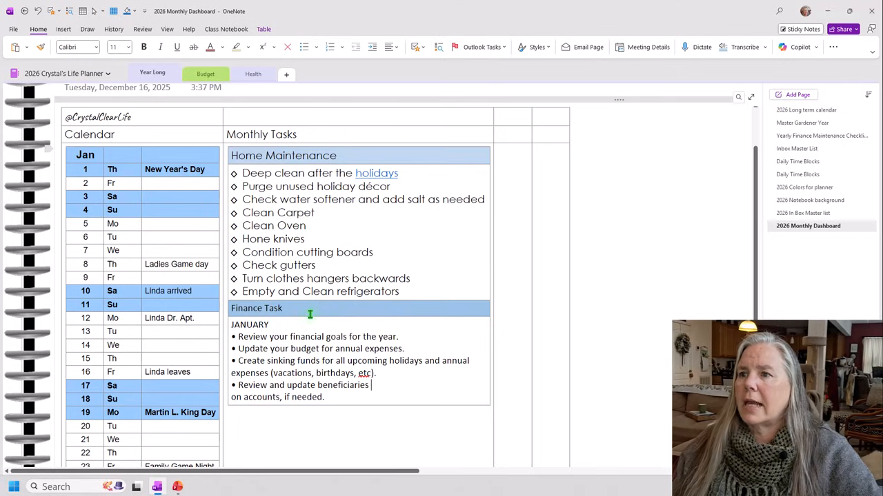
{"action": "scroll", "coordinate": [322, 378], "scroll_direction": "down", "scroll_amount": 1}
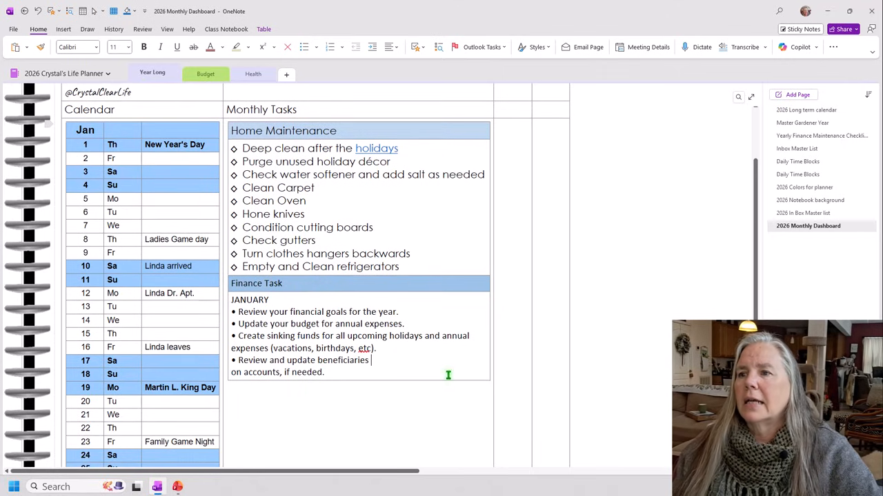
{"action": "left_click", "coordinate": [462, 371]}
{"action": "key", "text": "Return"}
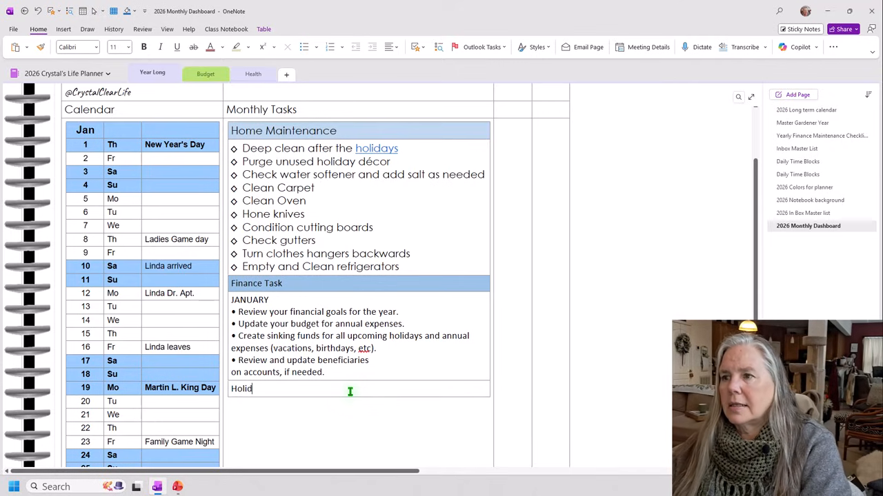
{"action": "type", "text": "Holiday Task"}
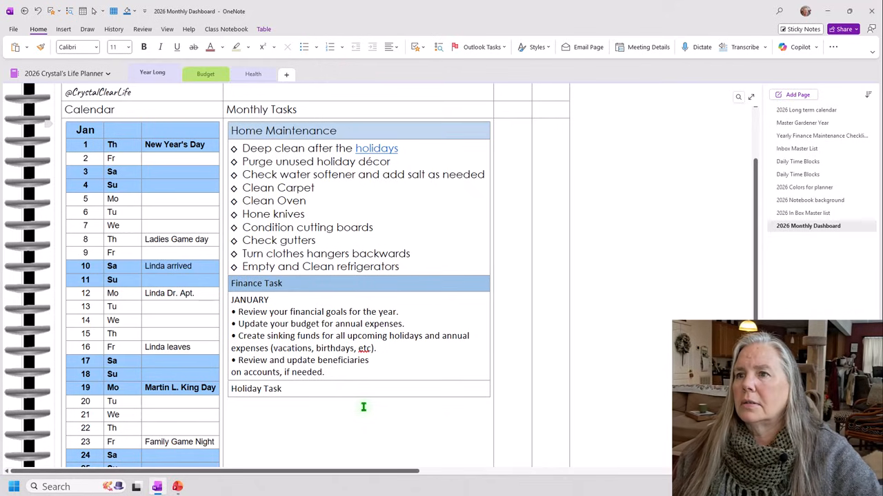
{"action": "type", "text": "s"}
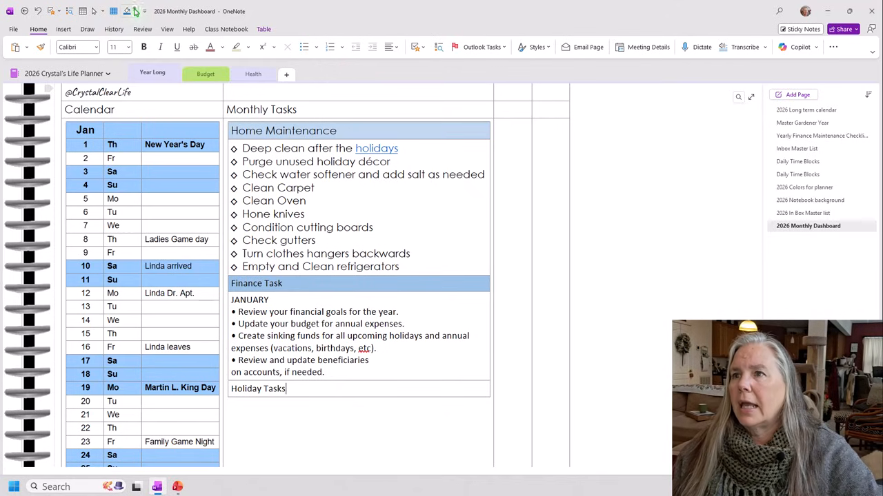
{"action": "left_click", "coordinate": [136, 11]}
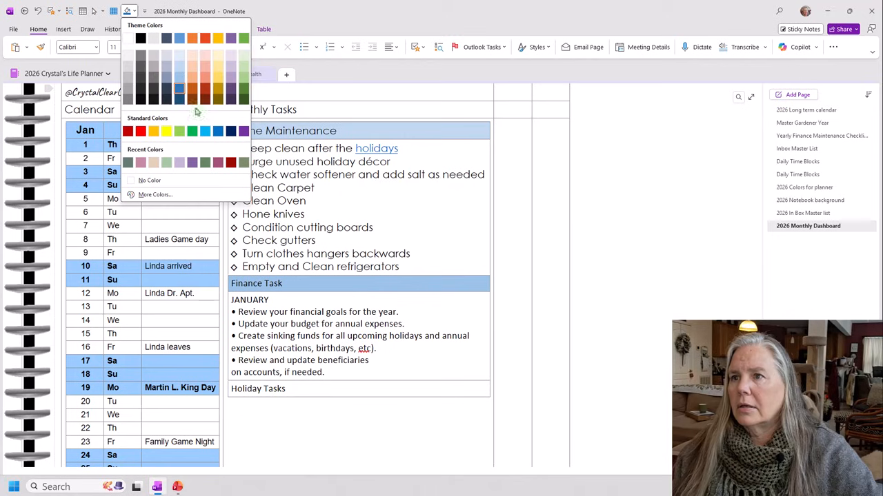
{"action": "left_click", "coordinate": [179, 88]}
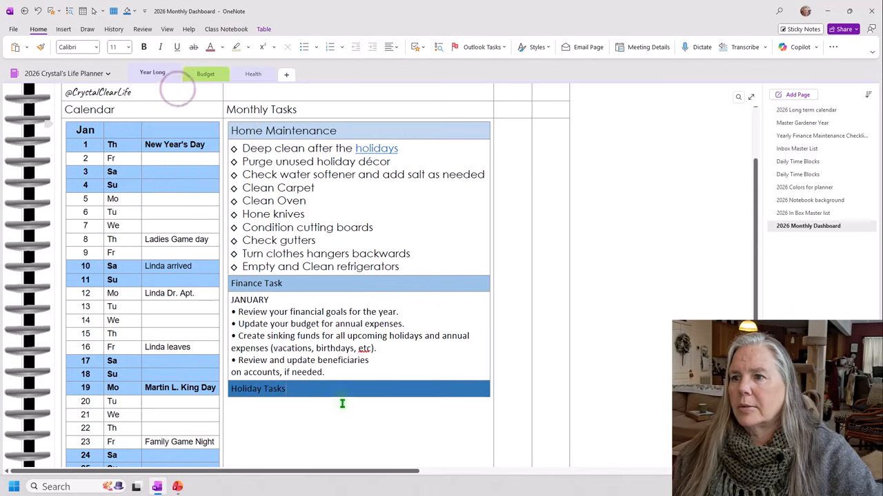
- Add an empty row below the "Holiday Tasks" heading and set its shading to No Color
{"action": "left_click", "coordinate": [353, 428]}
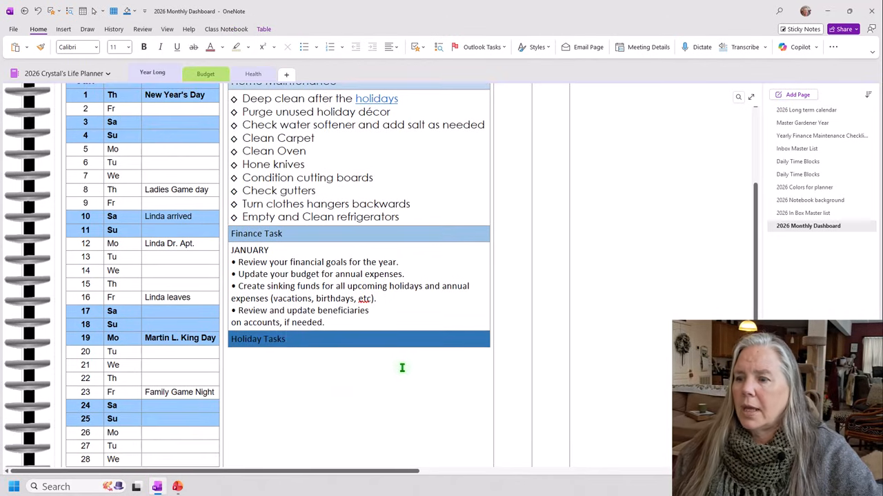
{"action": "key", "text": "Return"}
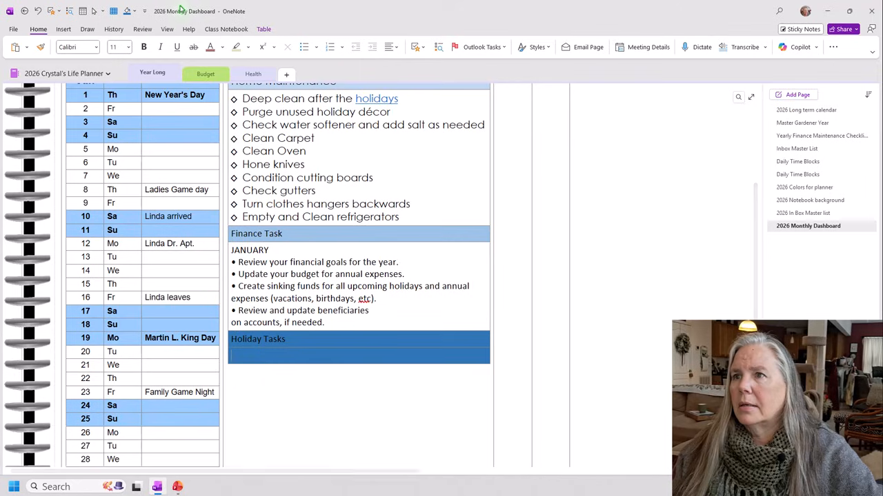
{"action": "left_click", "coordinate": [133, 11]}
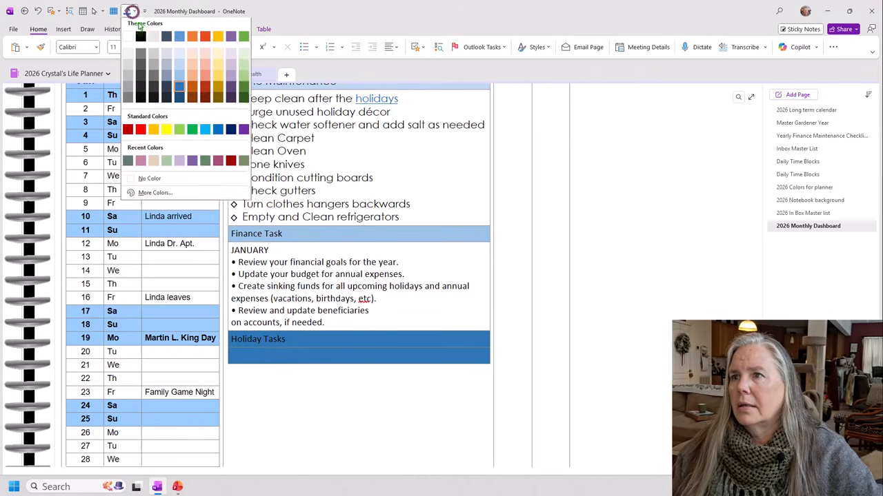
{"action": "left_click", "coordinate": [149, 180]}
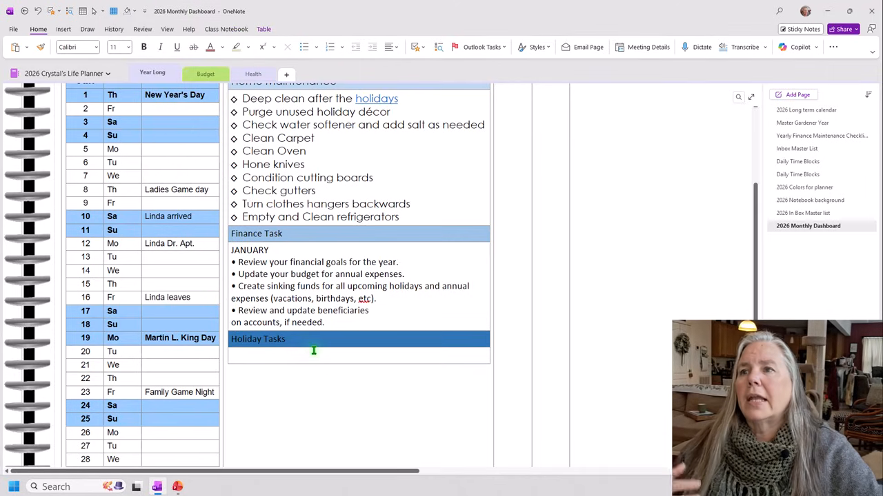
- Search all notebooks for "Holiday" and open the Holiday Monthly Overview 2025 page
{"action": "left_click", "coordinate": [737, 96]}
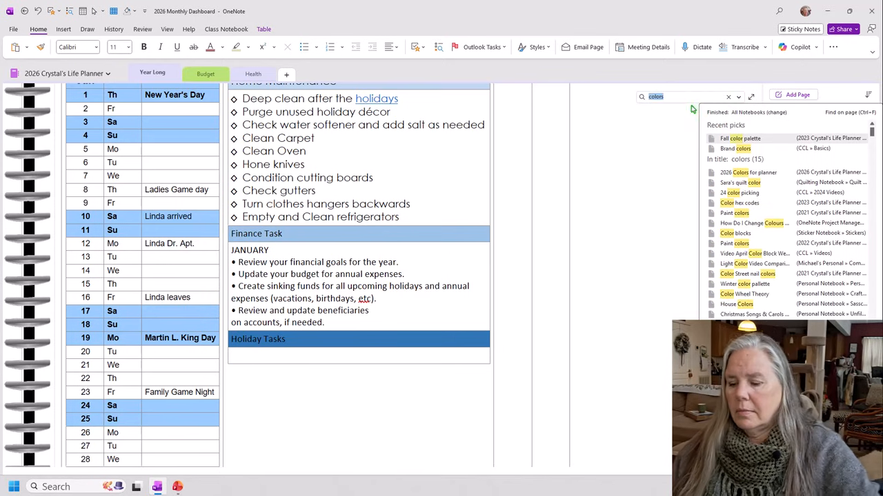
{"action": "type", "text": "Holiday"}
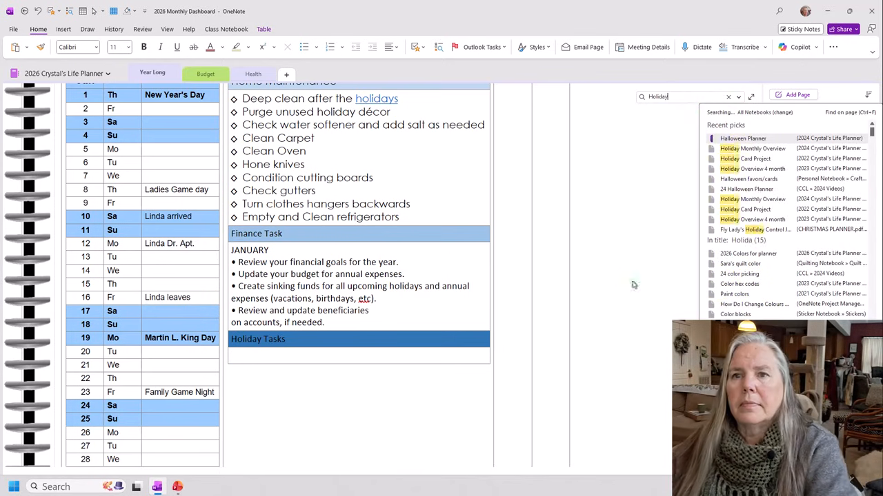
{"action": "key", "text": "Return"}
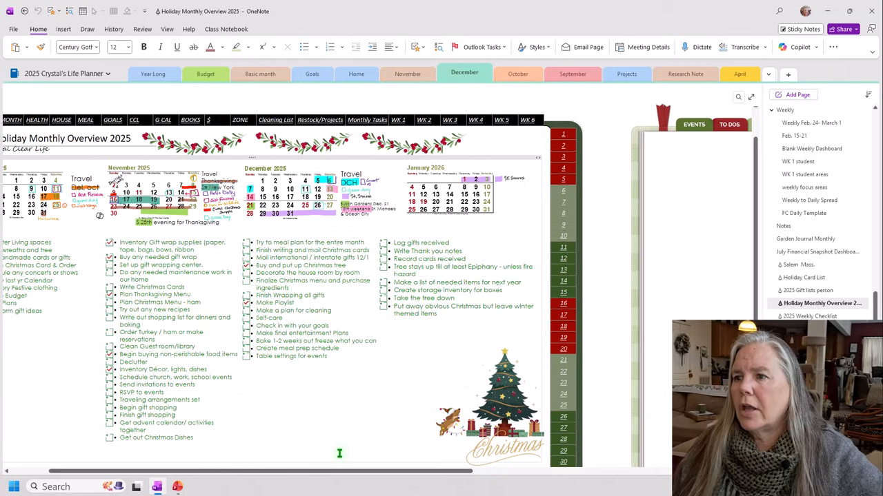
- Copy the task list under January 2026, from "Log gifts received" to the last item, and return to the 2026 Monthly Dashboard
{"action": "left_click_drag", "start_coordinate": [339, 472], "coordinate": [296, 472]}
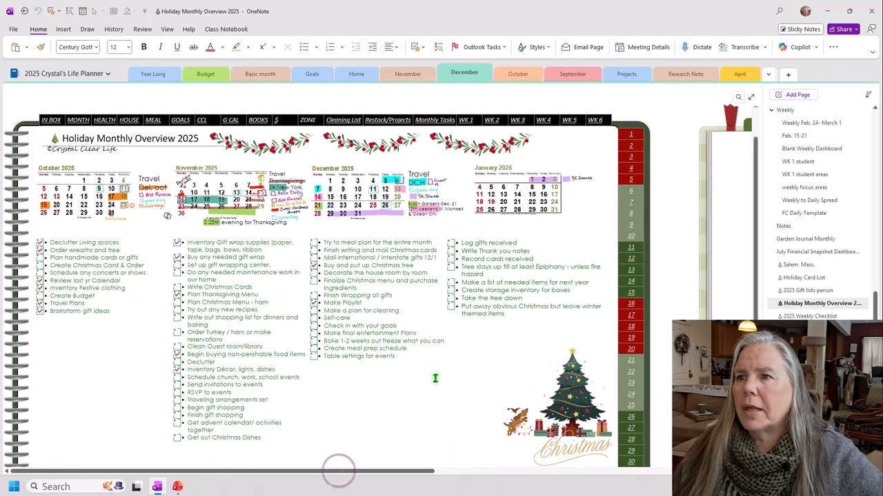
{"action": "left_click_drag", "start_coordinate": [529, 320], "coordinate": [458, 243]}
{"action": "right_click", "coordinate": [474, 264]}
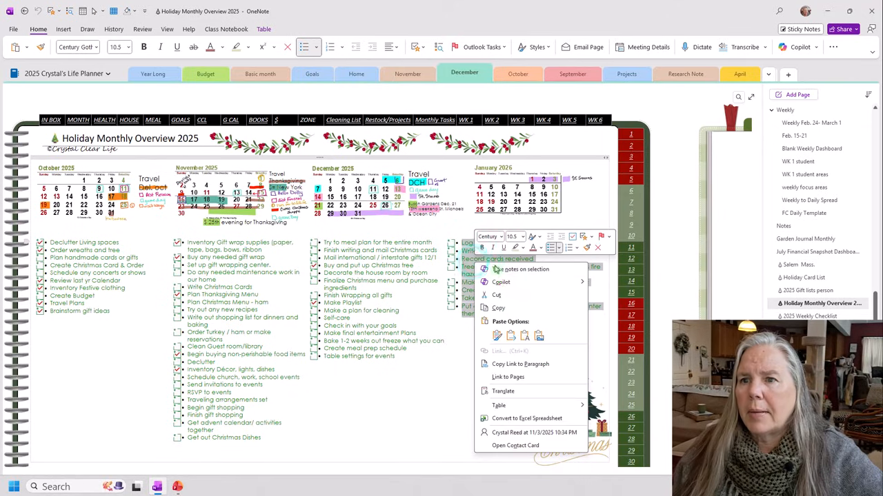
{"action": "left_click", "coordinate": [496, 310]}
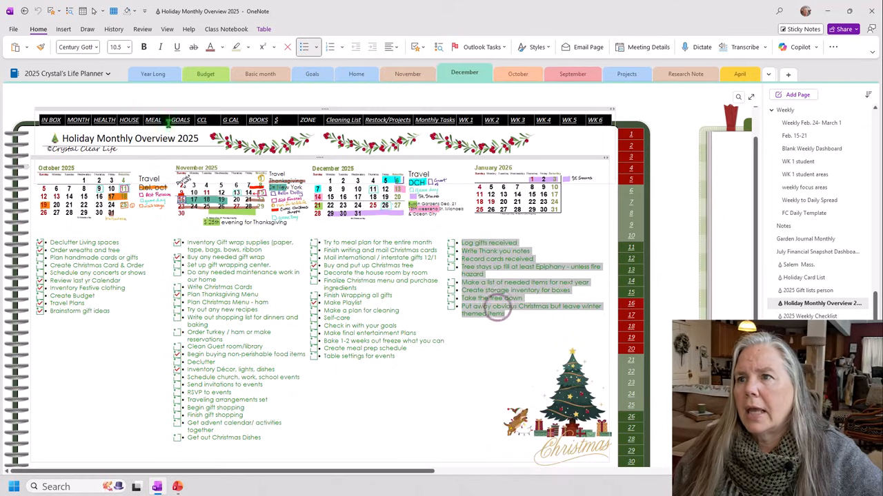
{"action": "left_click", "coordinate": [82, 72]}
{"action": "left_click", "coordinate": [64, 109]}
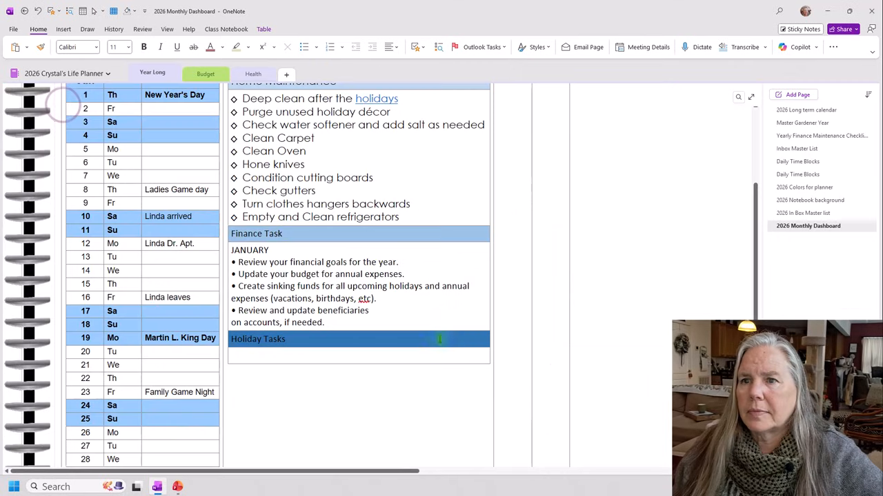
- Paste the copied January holiday tasks into the empty row below the "Holiday Tasks" heading
{"action": "left_click", "coordinate": [249, 357]}
{"action": "key", "text": "ctrl+v"}
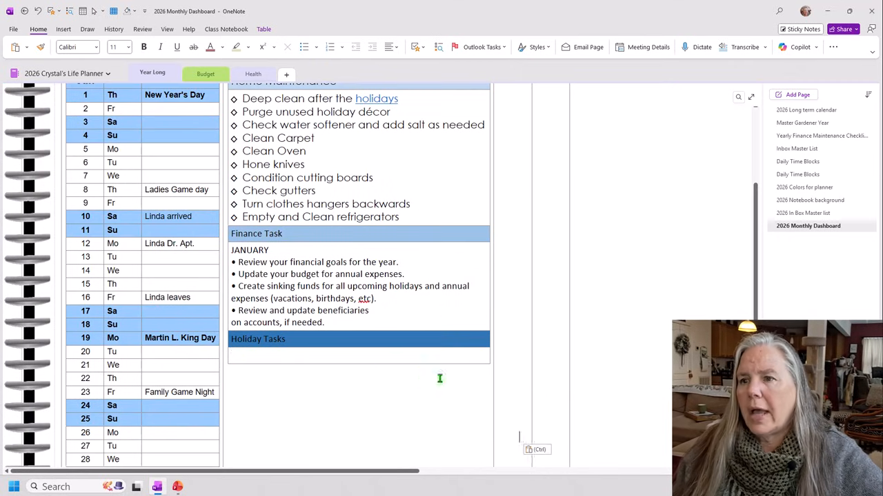
{"action": "scroll", "coordinate": [461, 383], "scroll_direction": "up", "scroll_amount": 2}
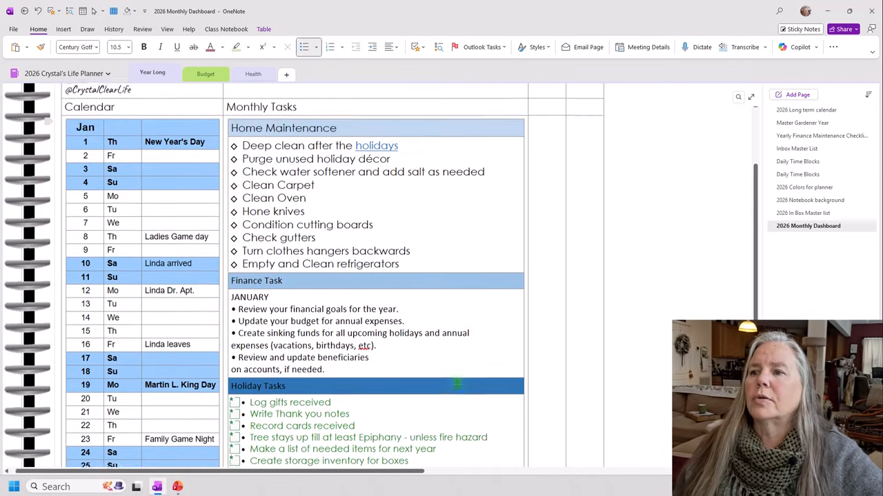
{"action": "scroll", "coordinate": [459, 383], "scroll_direction": "down", "scroll_amount": 2}
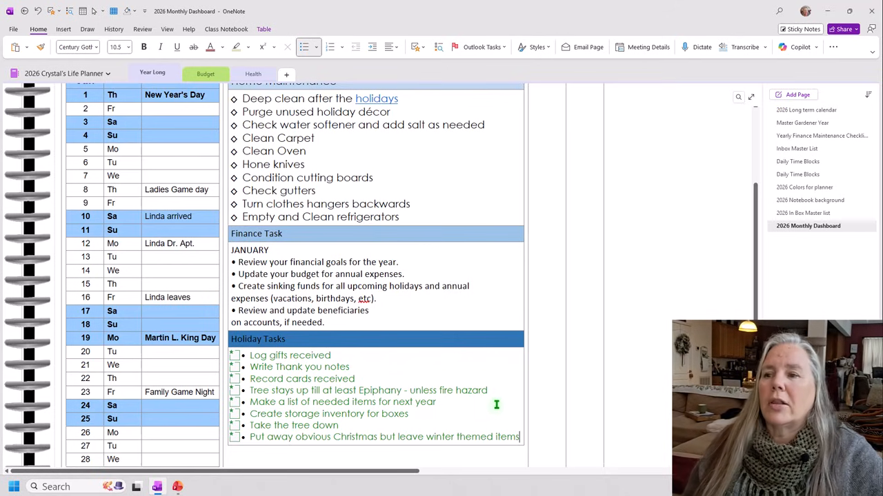
{"action": "scroll", "coordinate": [498, 397], "scroll_direction": "down", "scroll_amount": 1}
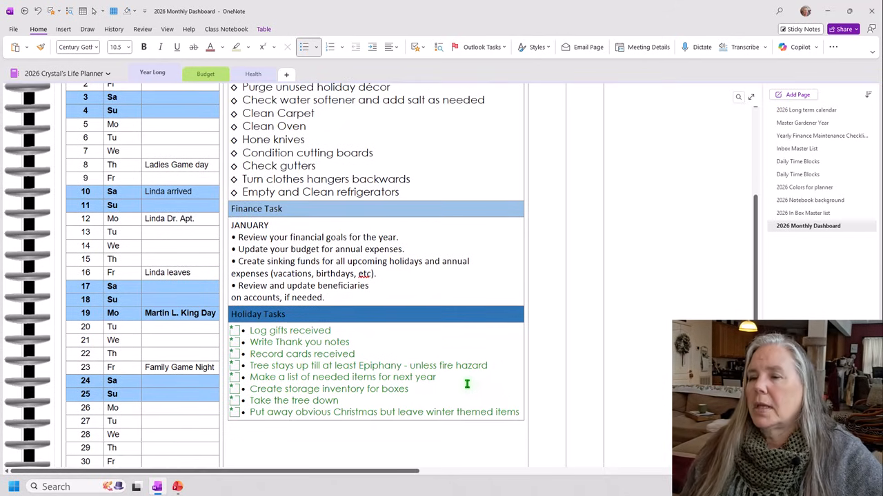
{"action": "scroll", "coordinate": [467, 384], "scroll_direction": "down", "scroll_amount": 5}
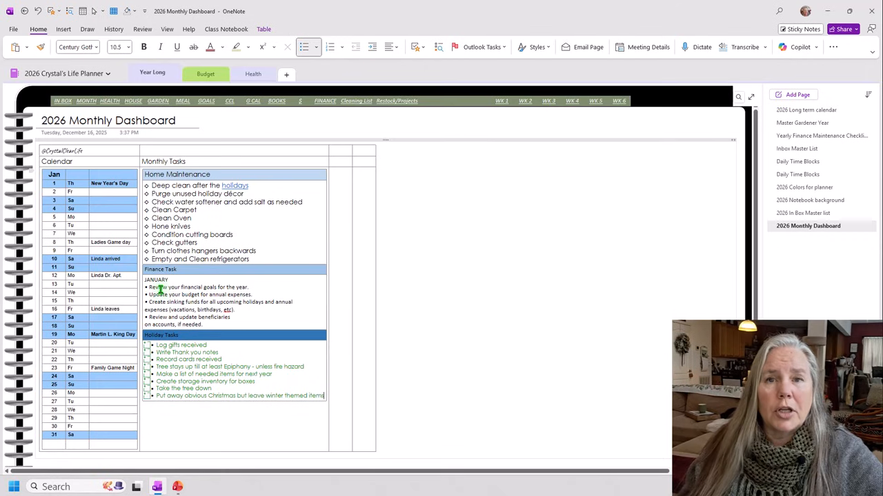
{"action": "scroll", "coordinate": [183, 298], "scroll_direction": "up", "scroll_amount": 5}
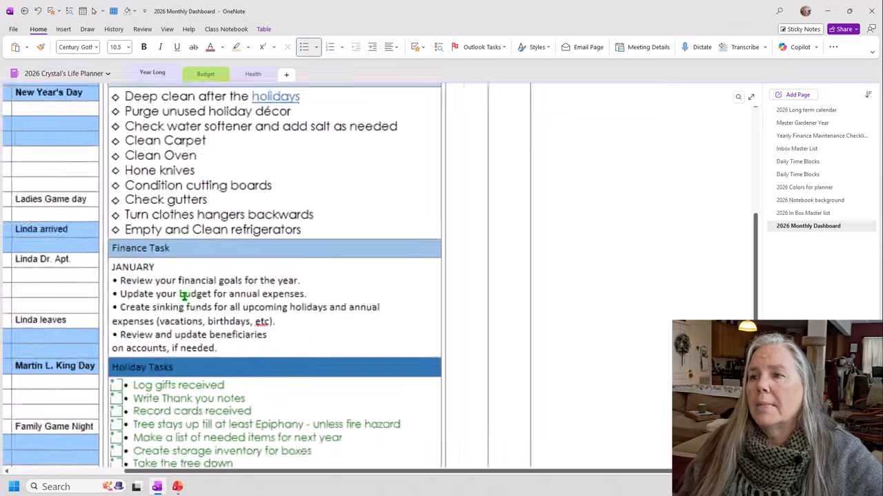
- Tag the January finance tasks with the Budget Task tag and check off "Review your financial goals for the year."
{"action": "scroll", "coordinate": [175, 303], "scroll_direction": "up", "scroll_amount": 1}
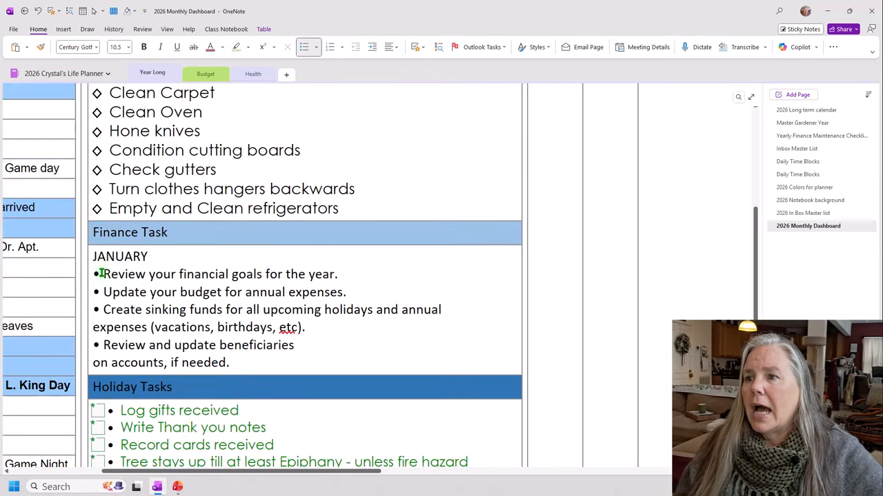
{"action": "left_click_drag", "start_coordinate": [101, 273], "coordinate": [115, 362]}
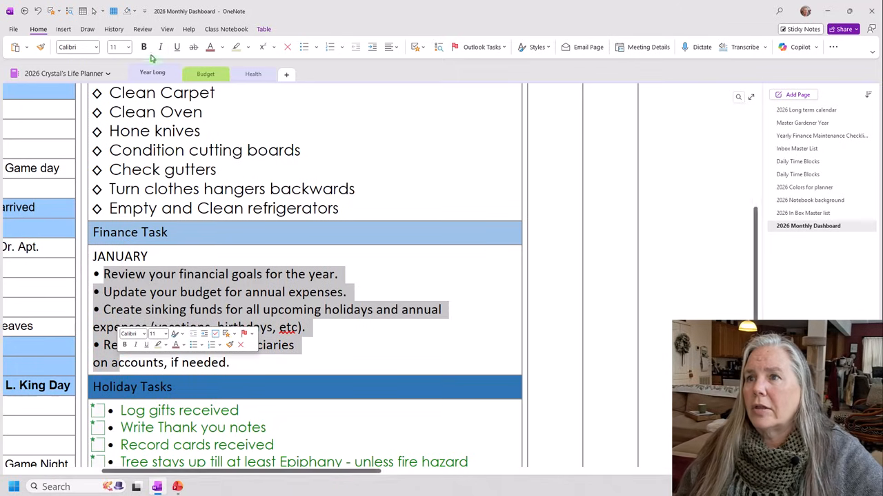
{"action": "left_click", "coordinate": [422, 47]}
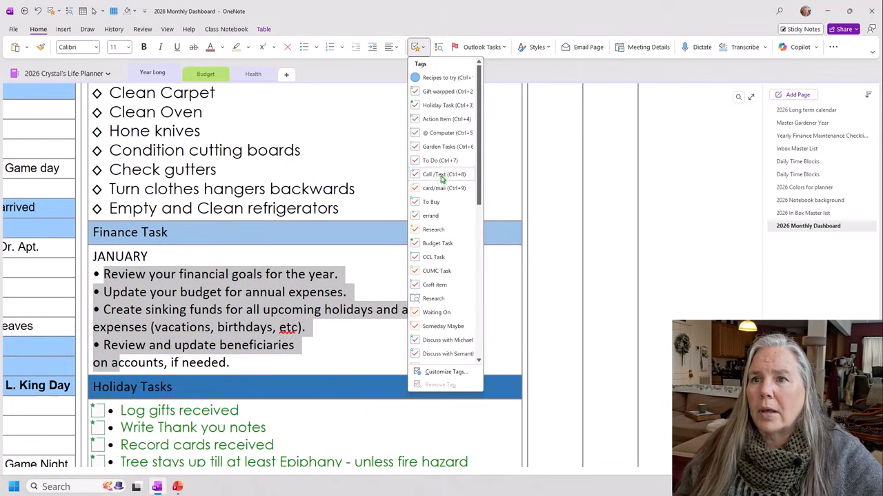
{"action": "left_click", "coordinate": [438, 243]}
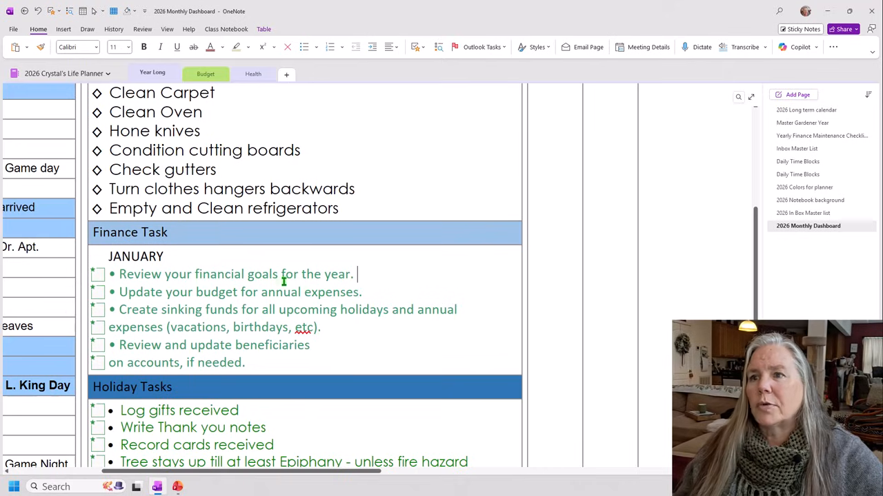
{"action": "left_click", "coordinate": [97, 275]}
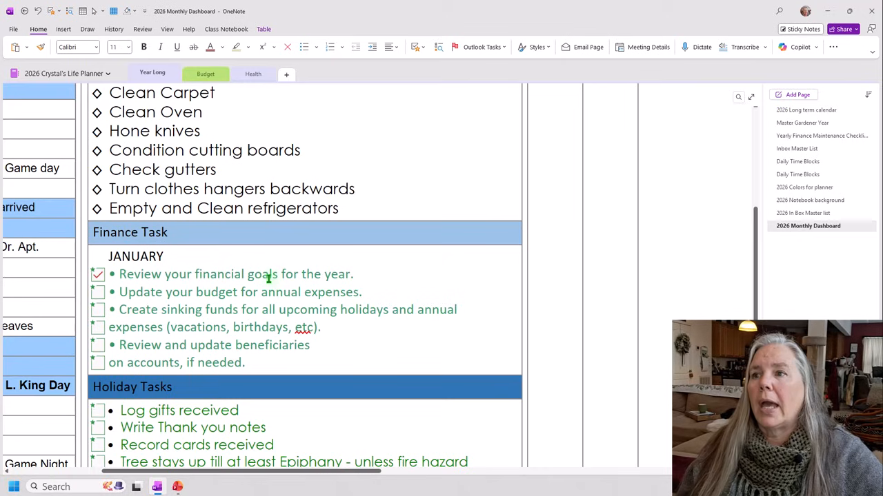
- Highlight "Clean Oven" in the Home Maintenance list with the green highlighter pen
{"action": "scroll", "coordinate": [182, 183], "scroll_direction": "up", "scroll_amount": 2}
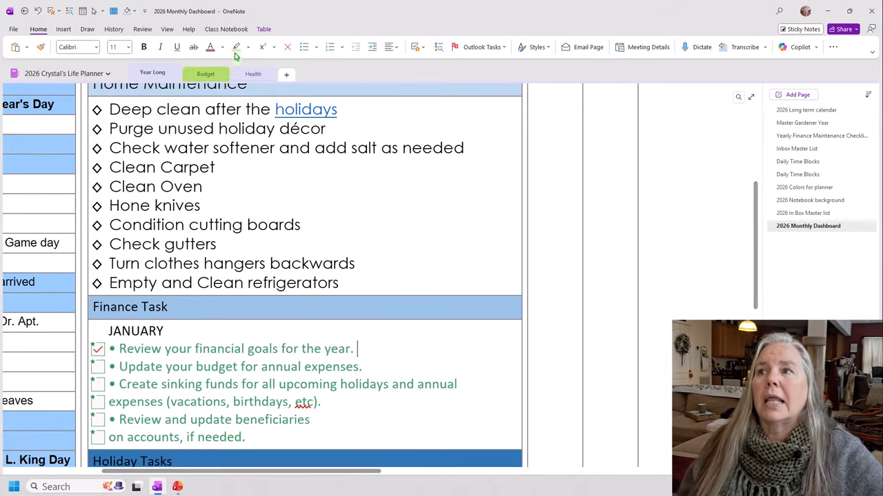
{"action": "left_click", "coordinate": [88, 29]}
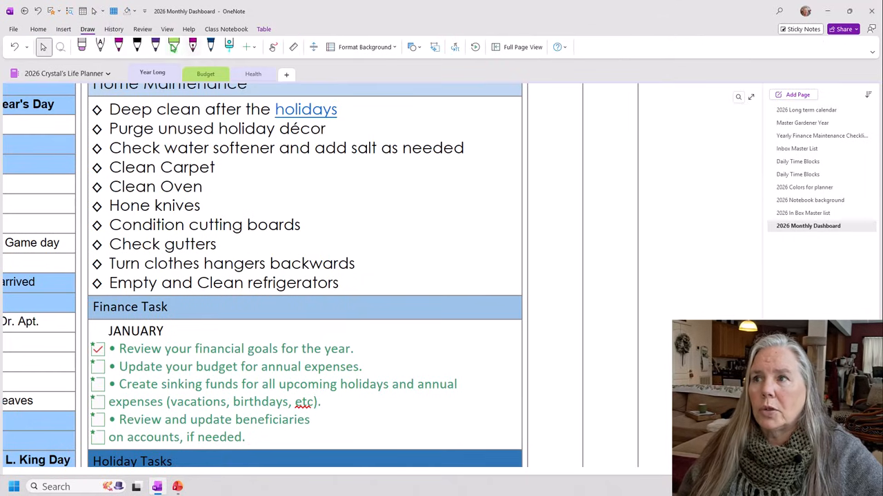
{"action": "left_click", "coordinate": [174, 46]}
{"action": "left_click_drag", "start_coordinate": [99, 186], "coordinate": [203, 186]}
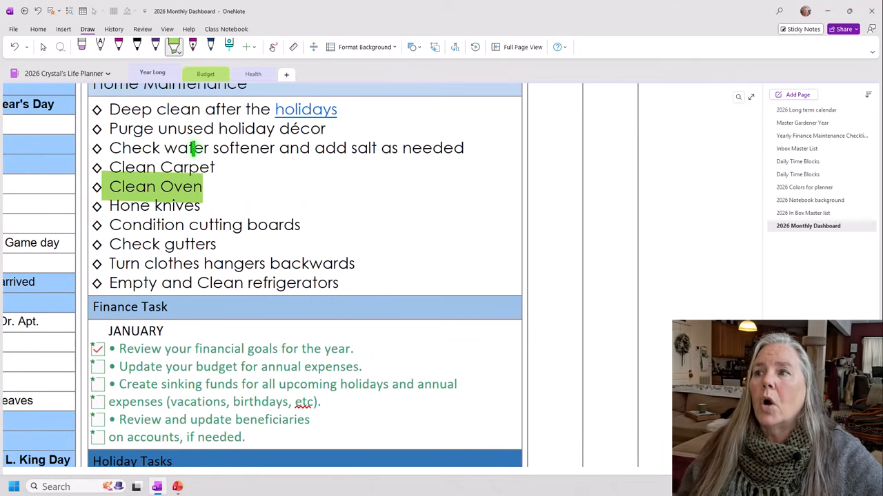
- Apply a text highlight color to "Check gutters" in the Home Maintenance list
{"action": "left_click", "coordinate": [40, 29]}
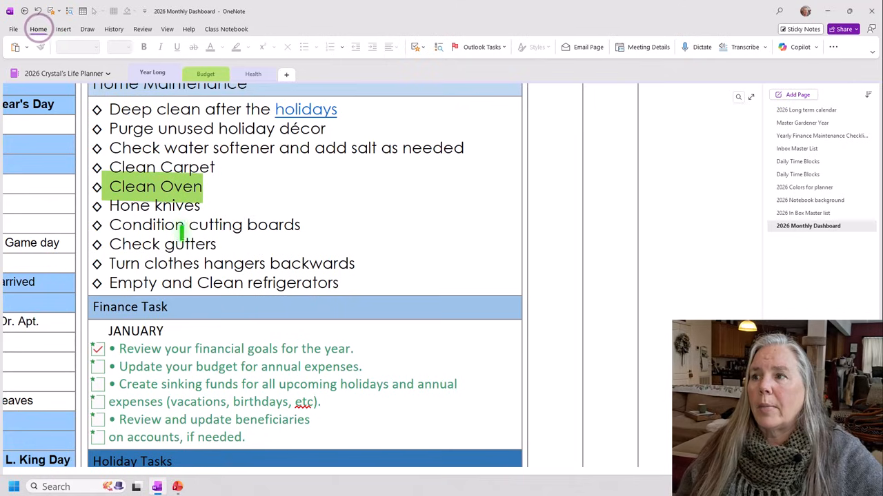
{"action": "left_click", "coordinate": [86, 30]}
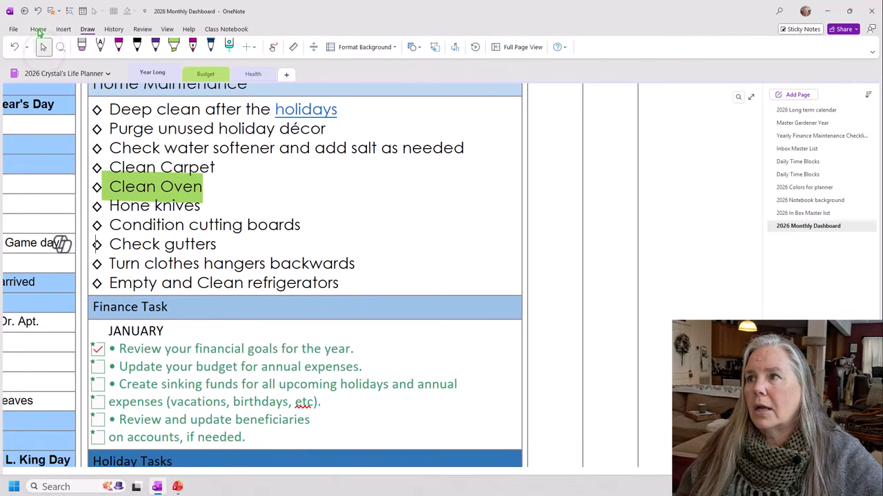
{"action": "left_click", "coordinate": [38, 30]}
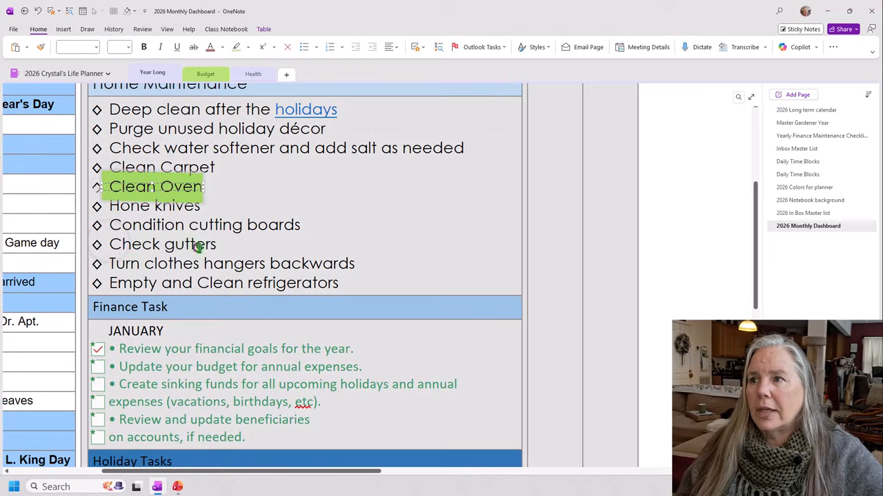
{"action": "left_click_drag", "start_coordinate": [190, 243], "coordinate": [114, 245]}
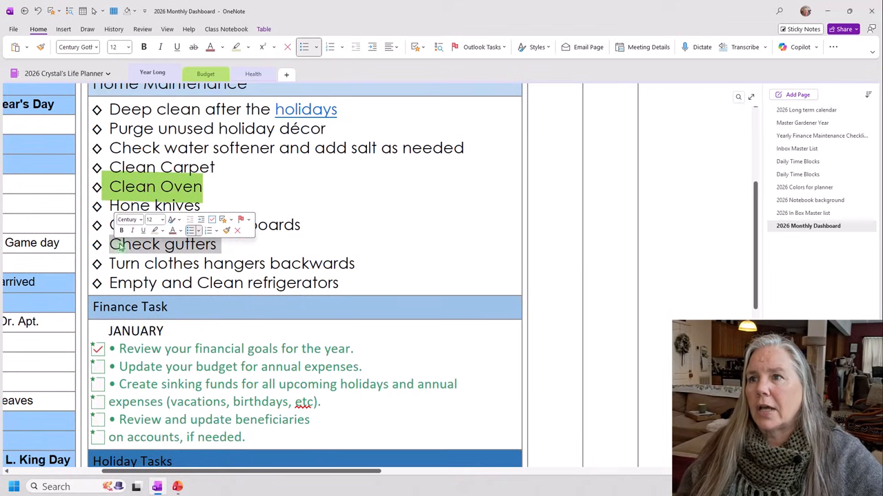
{"action": "left_click", "coordinate": [156, 233]}
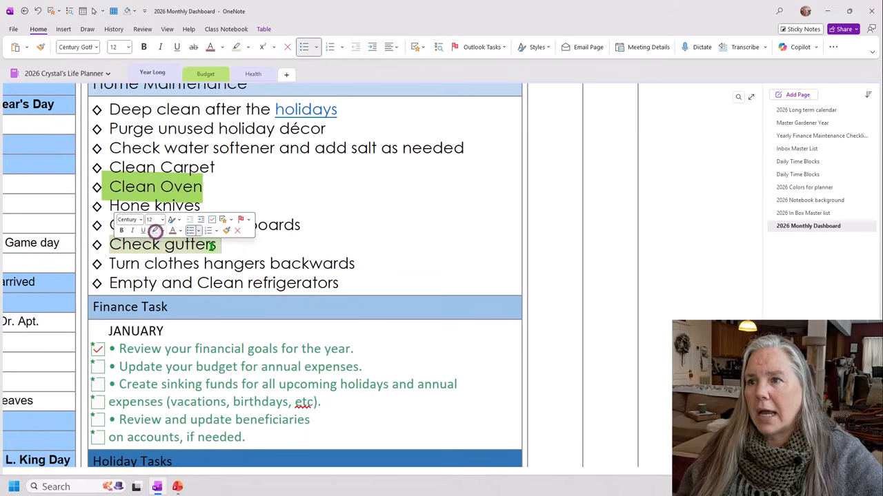
{"action": "left_click", "coordinate": [338, 241]}
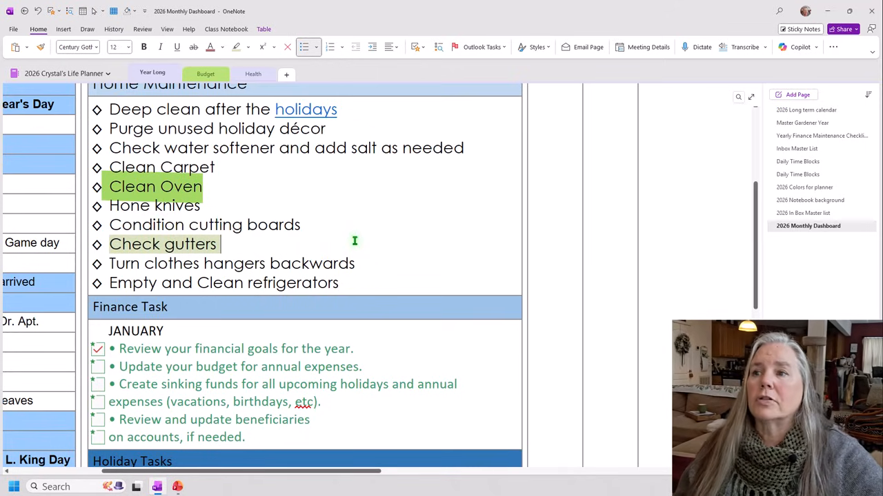
{"action": "scroll", "coordinate": [374, 241], "scroll_direction": "up", "scroll_amount": 1}
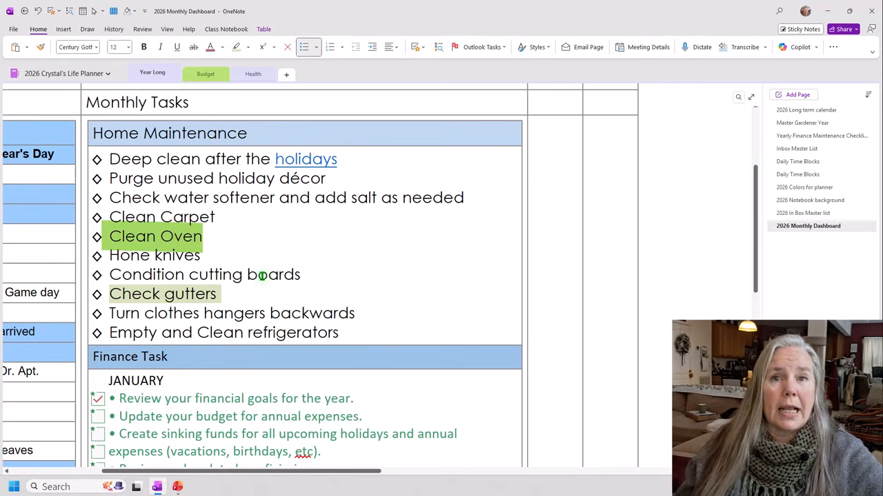
{"action": "scroll", "coordinate": [265, 274], "scroll_direction": "down", "scroll_amount": 2}
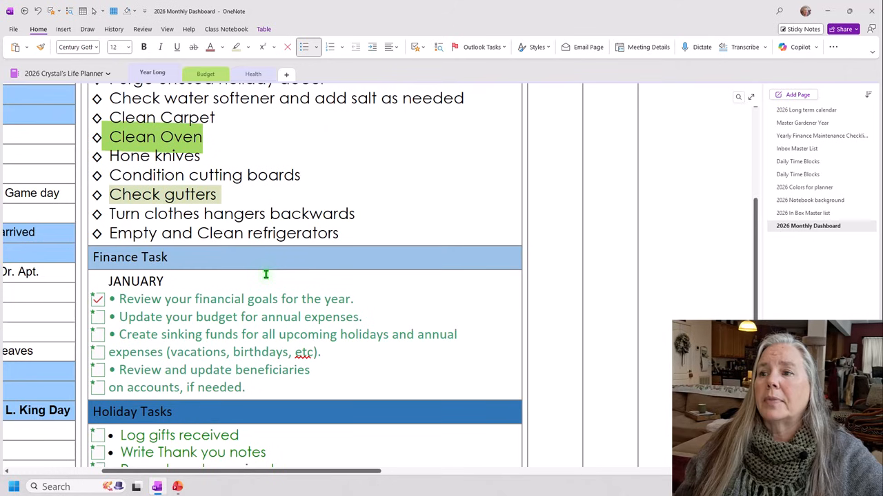
{"action": "scroll", "coordinate": [265, 274], "scroll_direction": "down", "scroll_amount": 2}
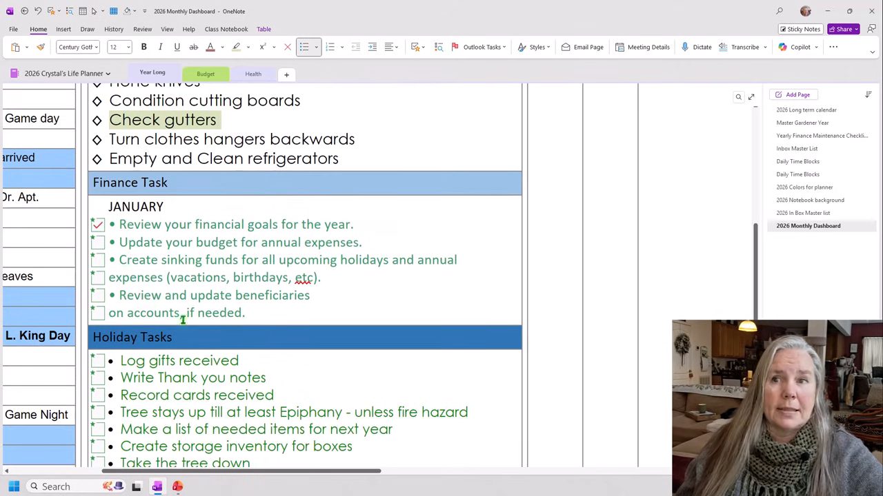
{"action": "scroll", "coordinate": [183, 319], "scroll_direction": "down", "scroll_amount": 2}
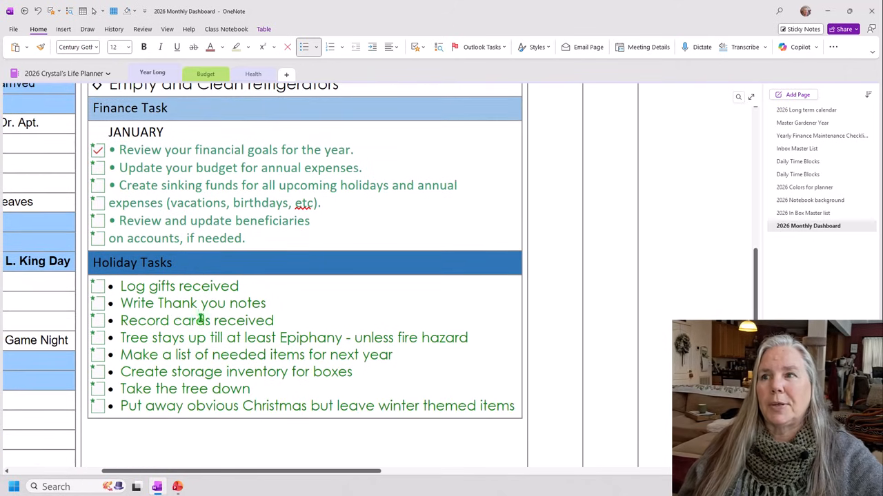
{"action": "scroll", "coordinate": [200, 319], "scroll_direction": "up", "scroll_amount": 6}
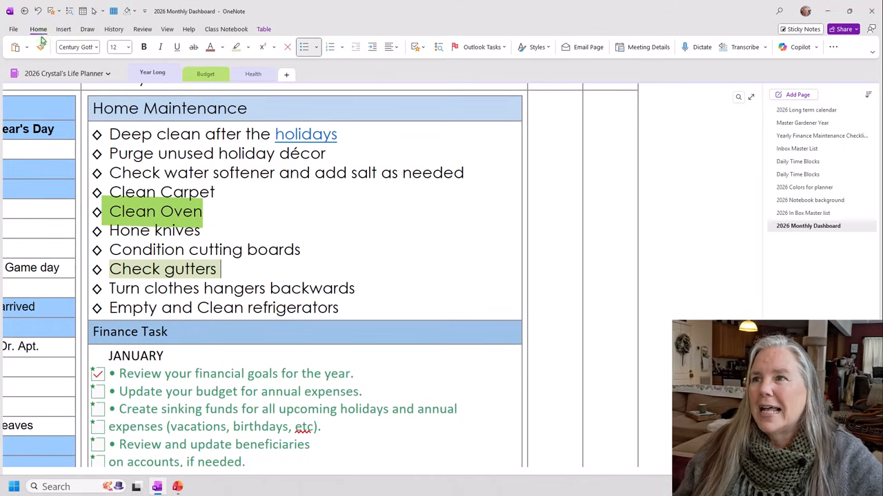
- Erase the green ink highlight over "Clean Oven" with the Eraser
{"action": "left_click", "coordinate": [87, 28]}
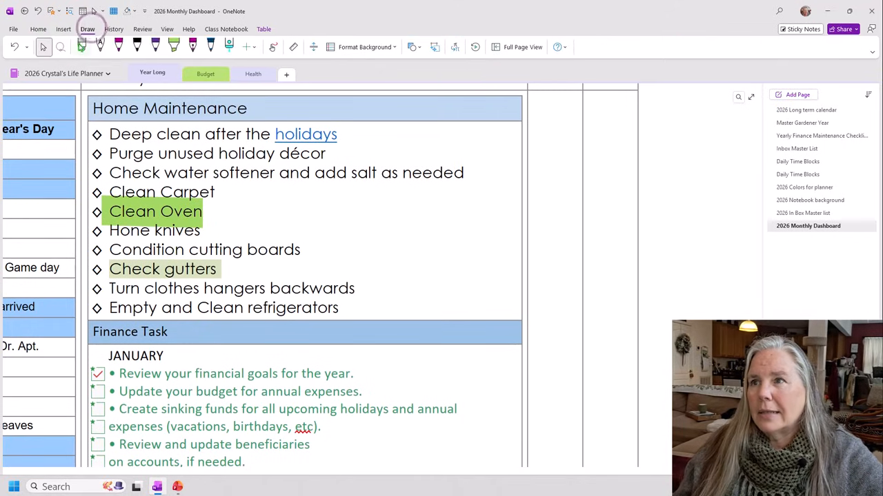
{"action": "left_click", "coordinate": [81, 45]}
{"action": "left_click", "coordinate": [135, 200]}
{"action": "left_click", "coordinate": [152, 250]}
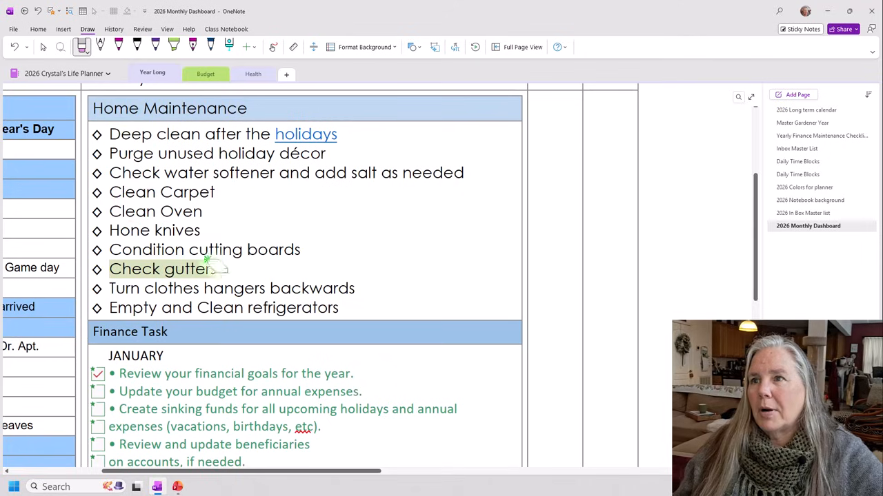
- Remove the text highlight from "Check gutters" by setting its highlight to No Color
{"action": "left_click", "coordinate": [43, 46]}
{"action": "left_click_drag", "start_coordinate": [230, 269], "coordinate": [99, 268]}
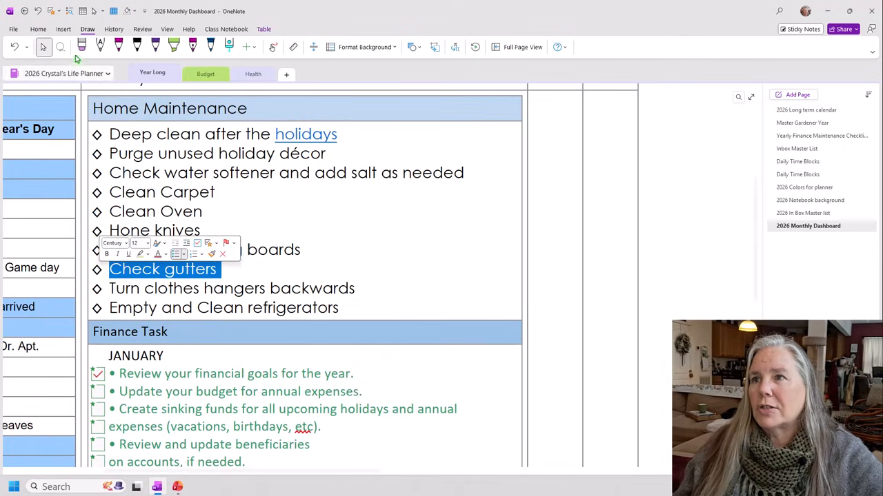
{"action": "right_click", "coordinate": [158, 268]}
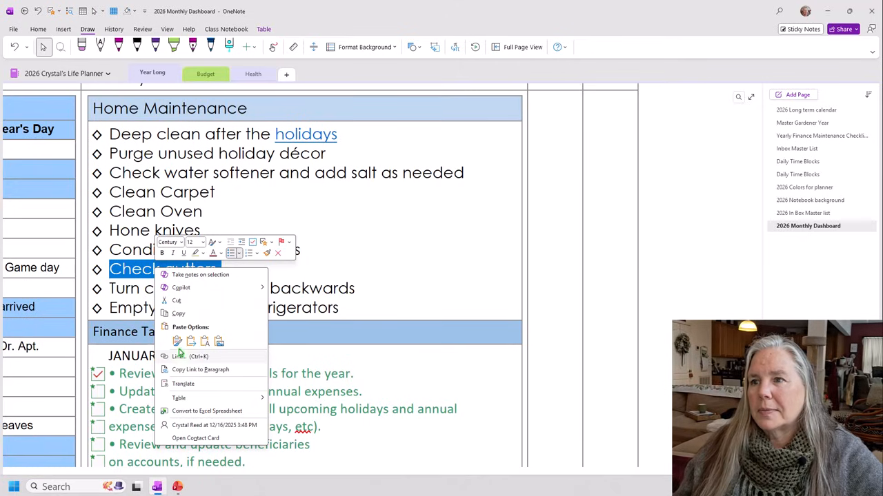
{"action": "left_click", "coordinate": [202, 253]}
{"action": "left_click", "coordinate": [204, 373]}
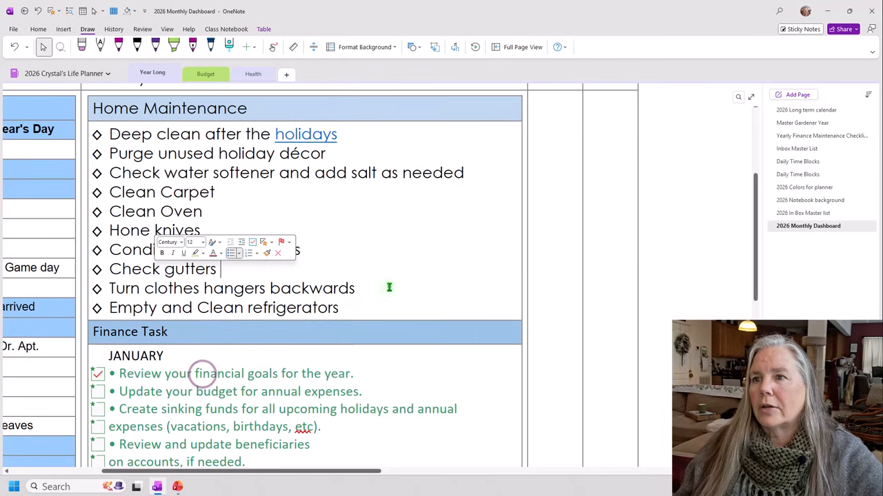
{"action": "left_click", "coordinate": [388, 288]}
- Delete the bullet characters in front of the four January finance tasks, keeping their Budget Task checkboxes
{"action": "scroll", "coordinate": [311, 283], "scroll_direction": "down", "scroll_amount": 3}
{"action": "left_click", "coordinate": [119, 226]}
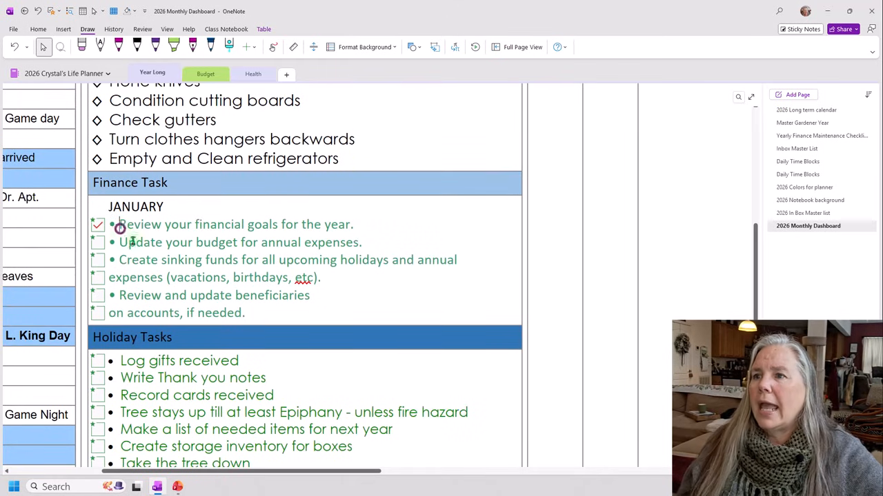
{"action": "key", "text": "BackSpace"}
{"action": "key", "text": "BackSpace"}
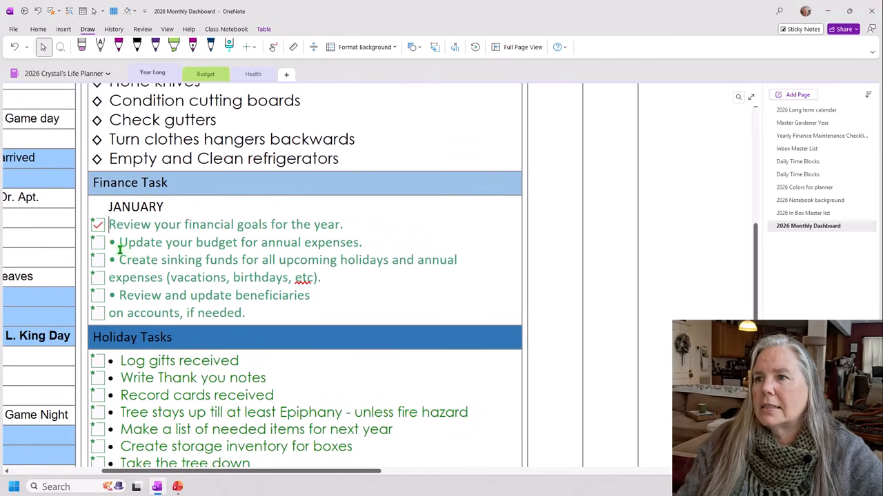
{"action": "left_click", "coordinate": [119, 243]}
{"action": "key", "text": "BackSpace"}
{"action": "key", "text": "BackSpace"}
{"action": "left_click", "coordinate": [120, 260]}
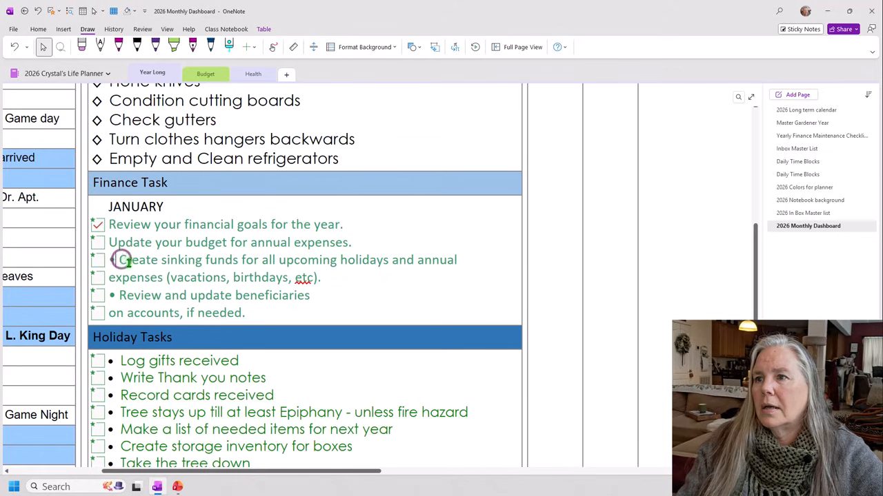
{"action": "key", "text": "BackSpace"}
{"action": "key", "text": "BackSpace"}
{"action": "left_click", "coordinate": [116, 295]}
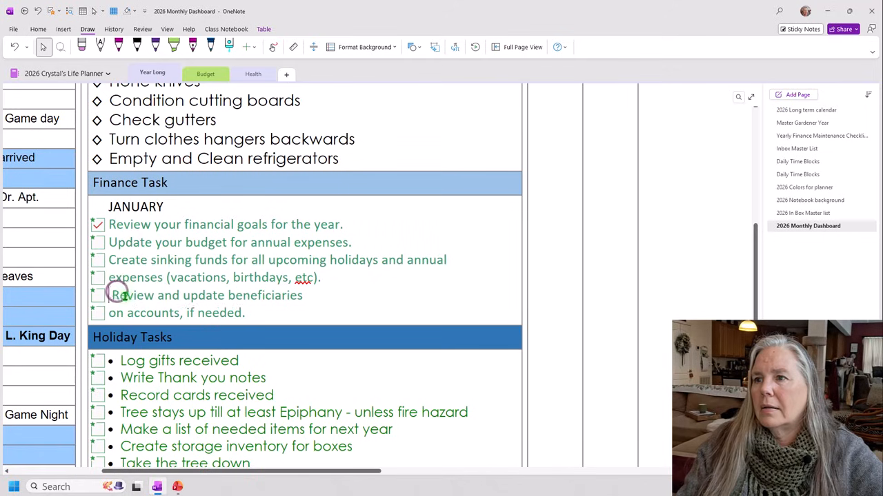
{"action": "key", "text": "BackSpace"}
{"action": "key", "text": "BackSpace"}
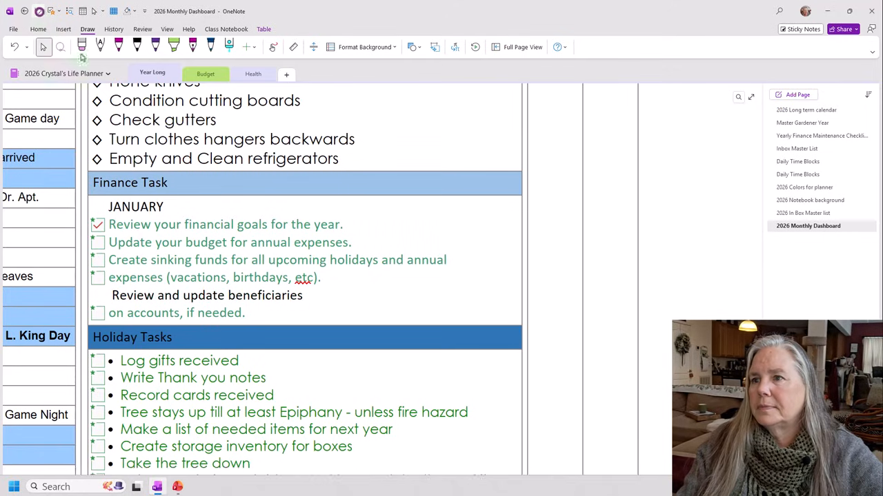
{"action": "left_click", "coordinate": [38, 11]}
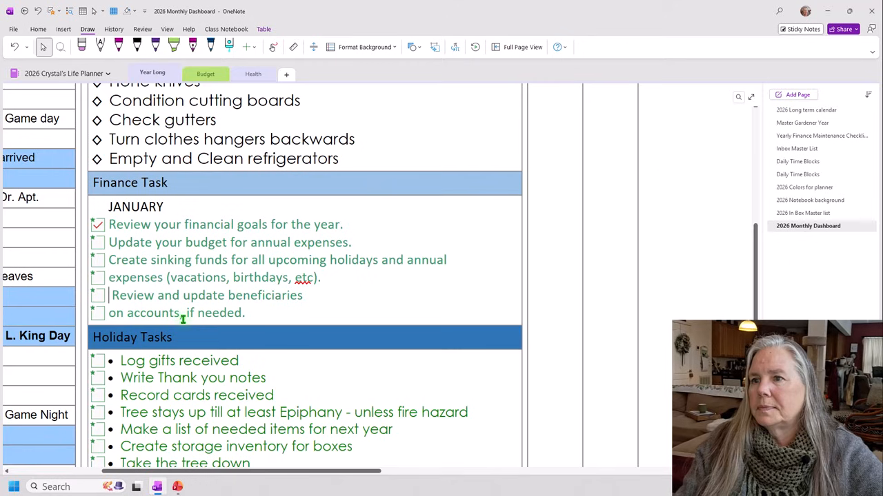
- Join the split lines of the "Review and update beneficiaries" and "Create sinking funds" tasks so each has one checkbox
{"action": "left_click", "coordinate": [304, 296]}
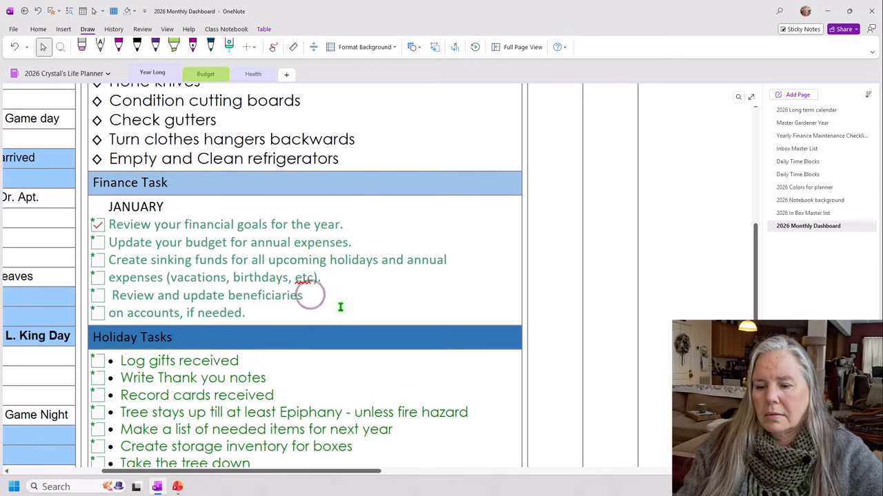
{"action": "key", "text": "Delete"}
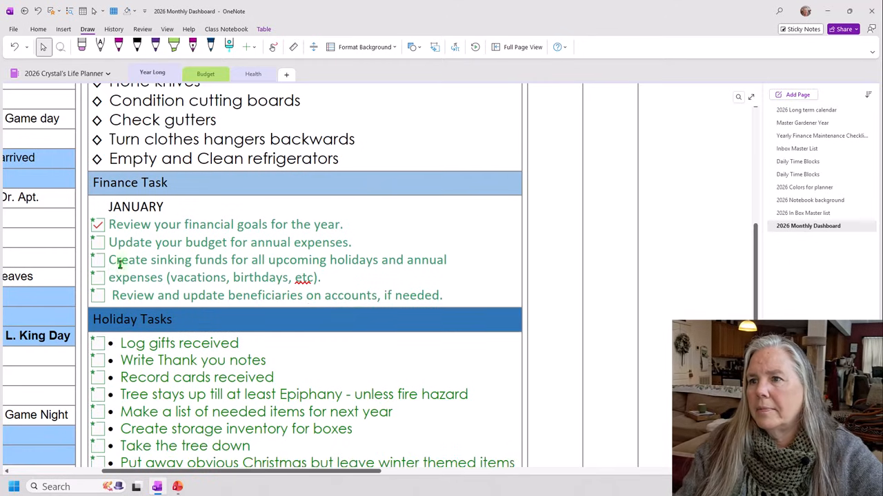
{"action": "left_click", "coordinate": [449, 260]}
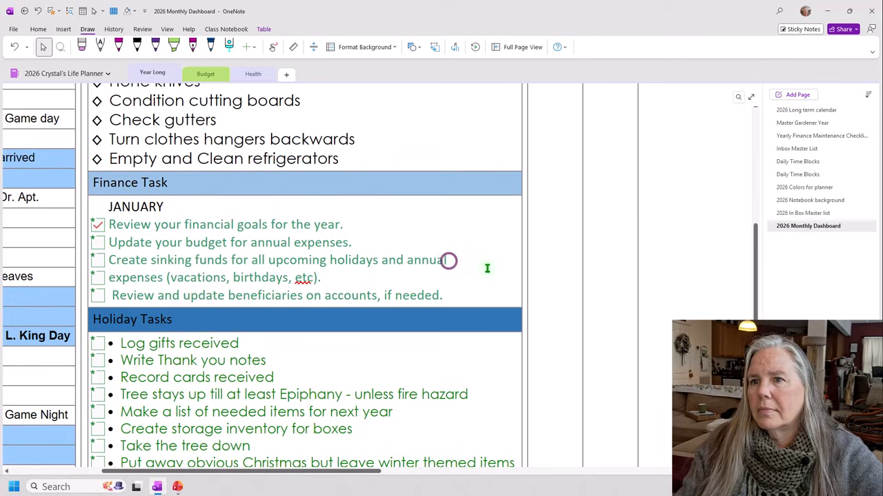
{"action": "key", "text": "Delete"}
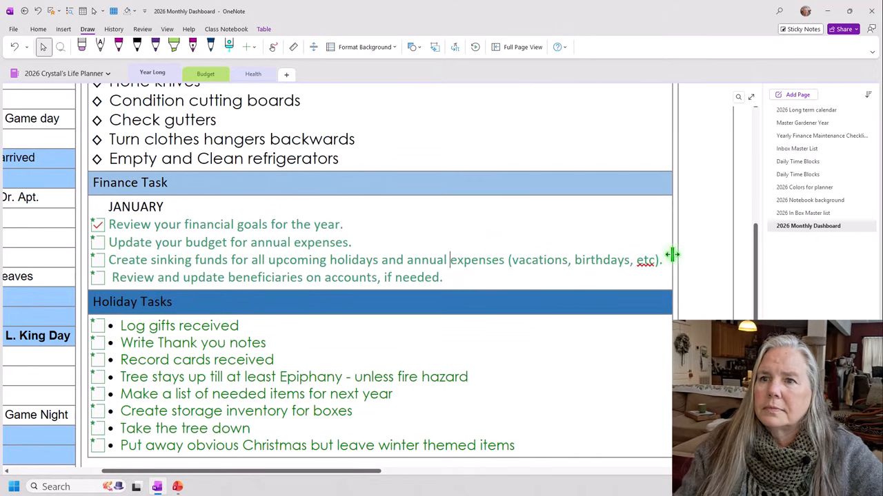
- Narrow the task table's column so its edge sits just past the word "annual" in the sinking funds task
{"action": "left_click_drag", "start_coordinate": [673, 254], "coordinate": [450, 255]}
{"action": "left_click_drag", "start_coordinate": [449, 255], "coordinate": [451, 254]}
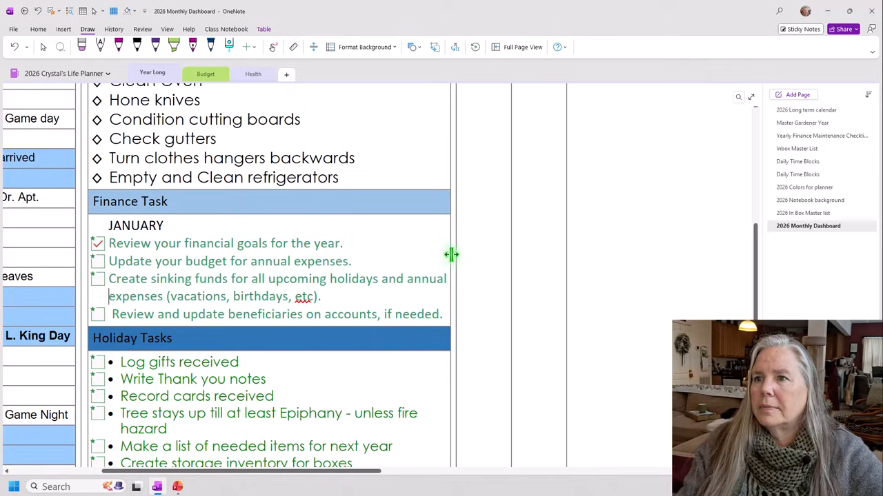
- Add the heading "Currently" in the header row cell just after "Monthly Tasks"
{"action": "scroll", "coordinate": [450, 255], "scroll_direction": "up", "scroll_amount": 3}
{"action": "scroll", "coordinate": [400, 366], "scroll_direction": "up", "scroll_amount": 2}
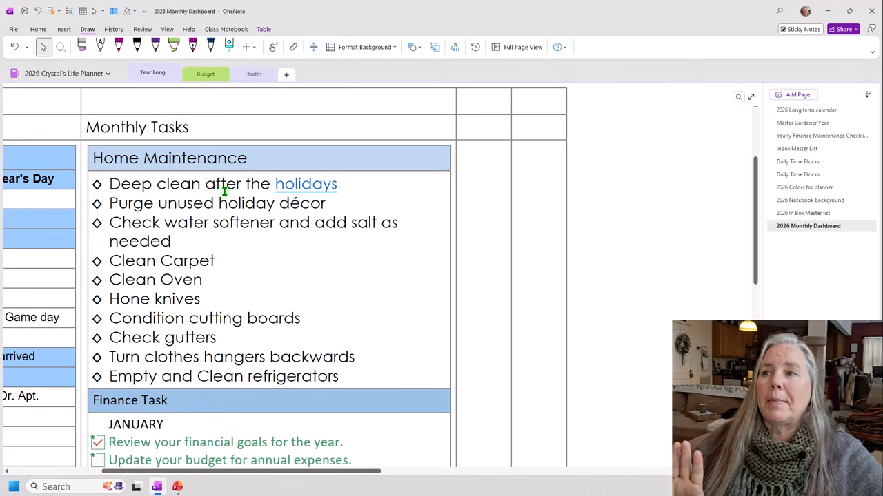
{"action": "scroll", "coordinate": [193, 331], "scroll_direction": "down", "scroll_amount": 1}
{"action": "scroll", "coordinate": [193, 331], "scroll_direction": "down", "scroll_amount": 3}
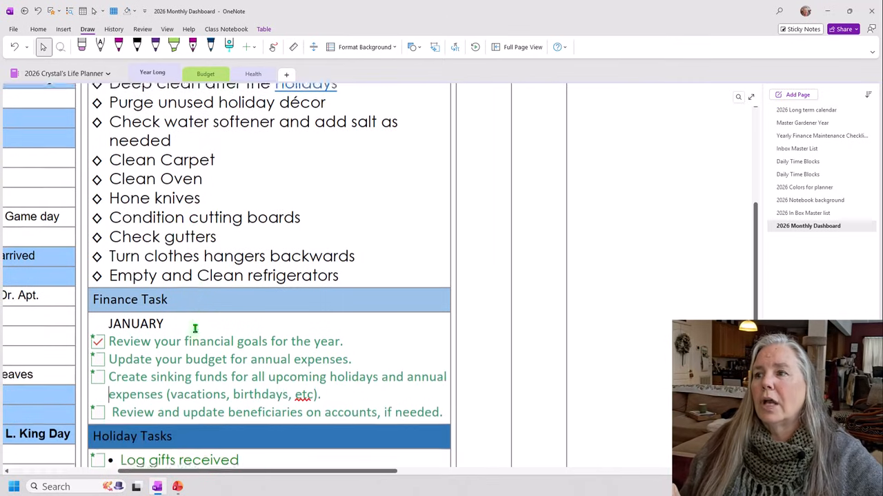
{"action": "scroll", "coordinate": [195, 328], "scroll_direction": "down", "scroll_amount": 3}
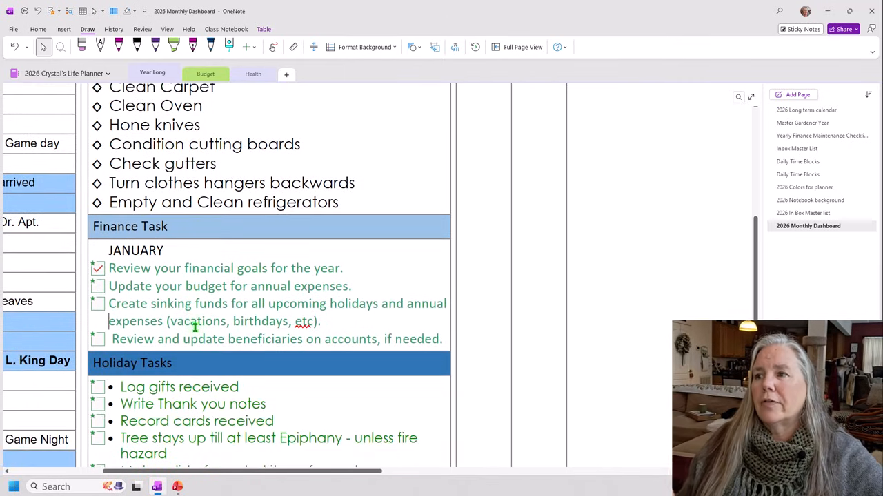
{"action": "scroll", "coordinate": [195, 329], "scroll_direction": "down", "scroll_amount": 2}
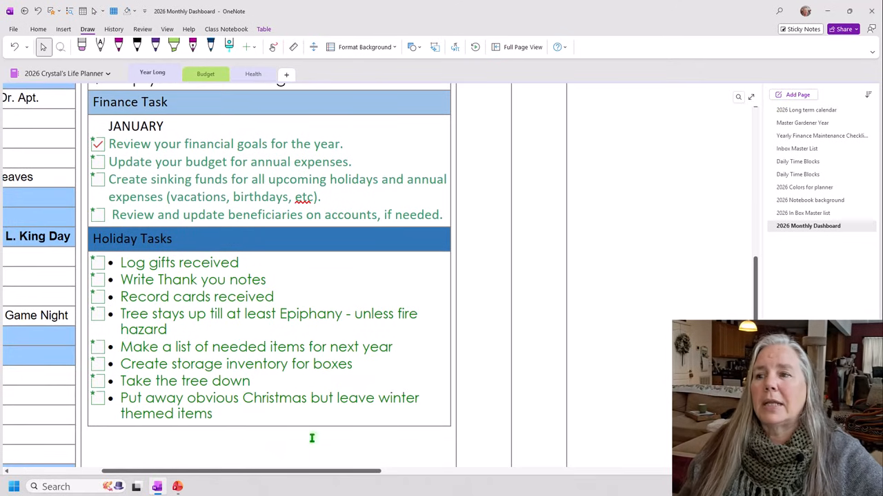
{"action": "left_click_drag", "start_coordinate": [313, 474], "coordinate": [452, 472]}
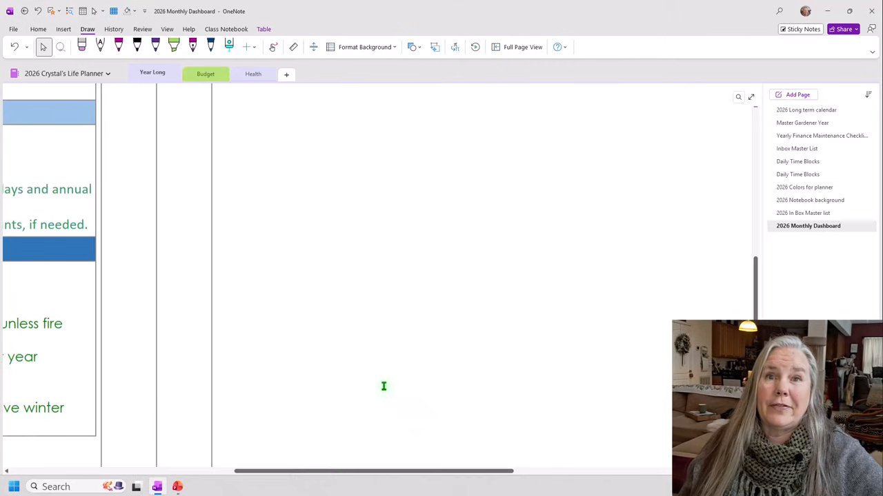
{"action": "scroll", "coordinate": [181, 290], "scroll_direction": "up", "scroll_amount": 4}
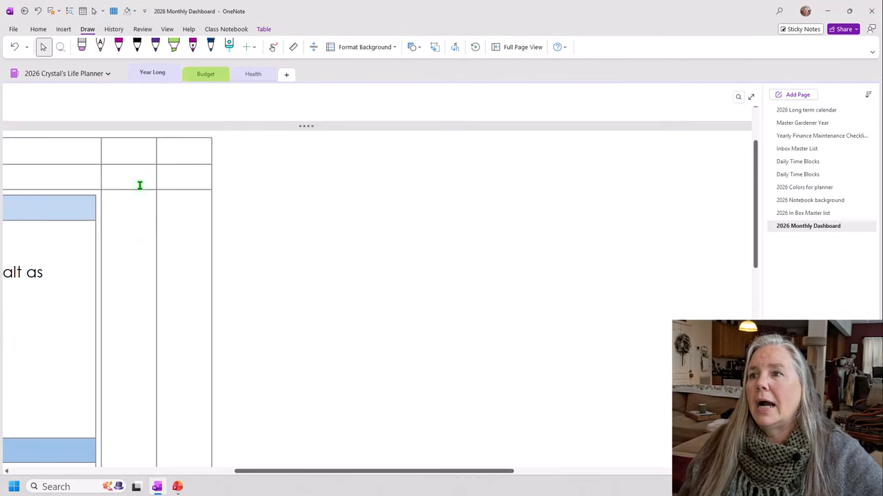
{"action": "left_click", "coordinate": [129, 172]}
{"action": "type", "text": "C"}
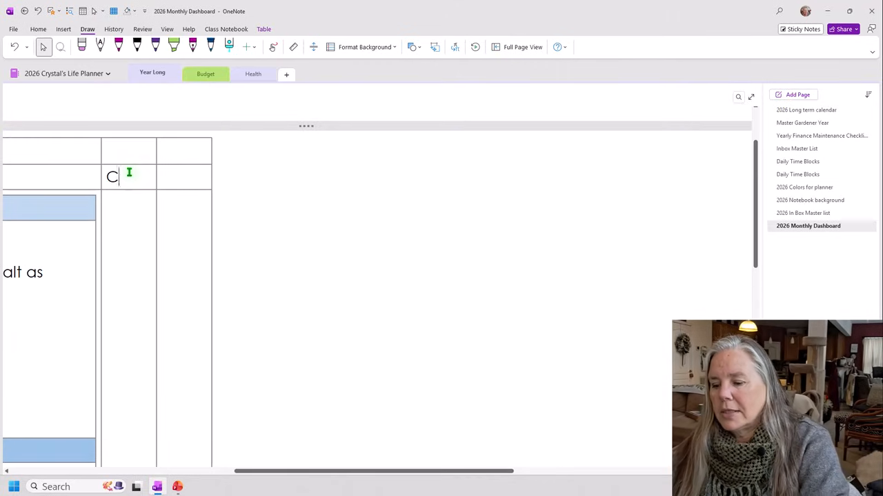
{"action": "type", "text": "urrentl"}
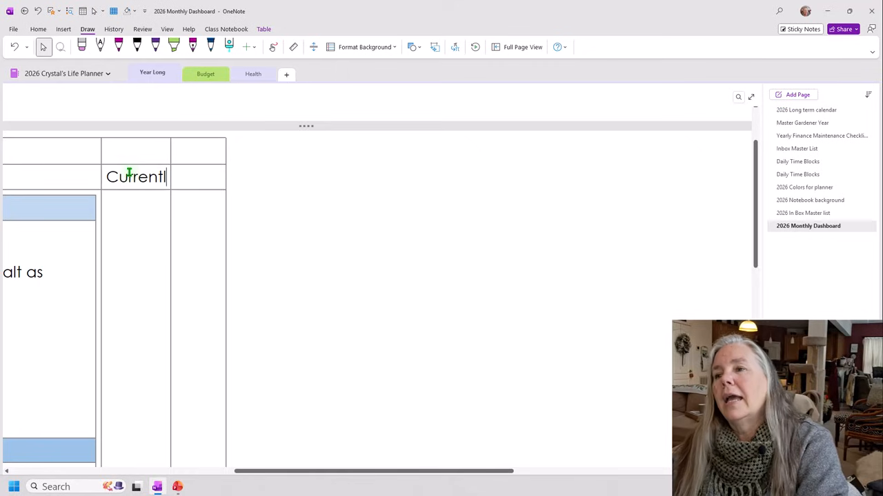
{"action": "type", "text": "y"}
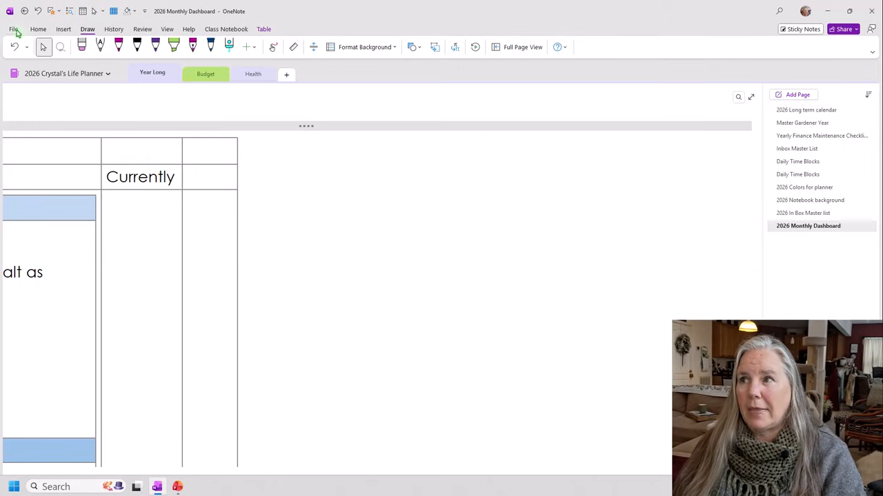
- Insert a nested table of two columns and six rows in the cell below the "Currently" heading
{"action": "left_click", "coordinate": [63, 29]}
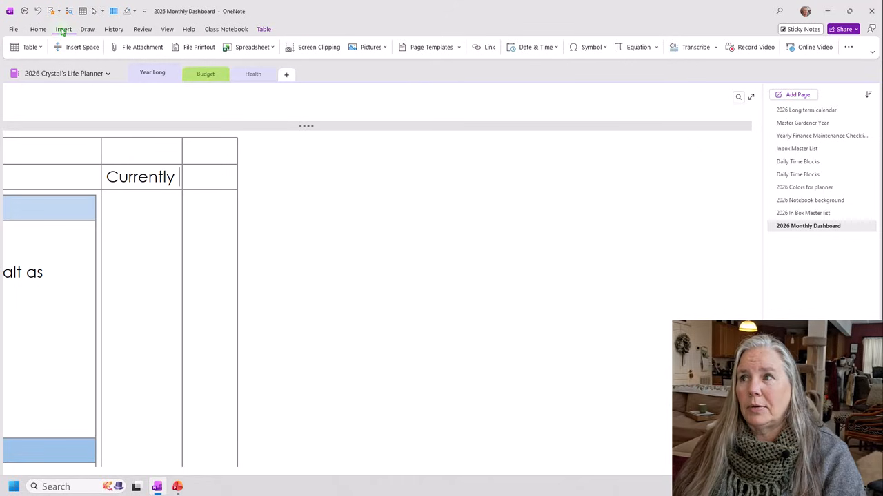
{"action": "left_click", "coordinate": [19, 47]}
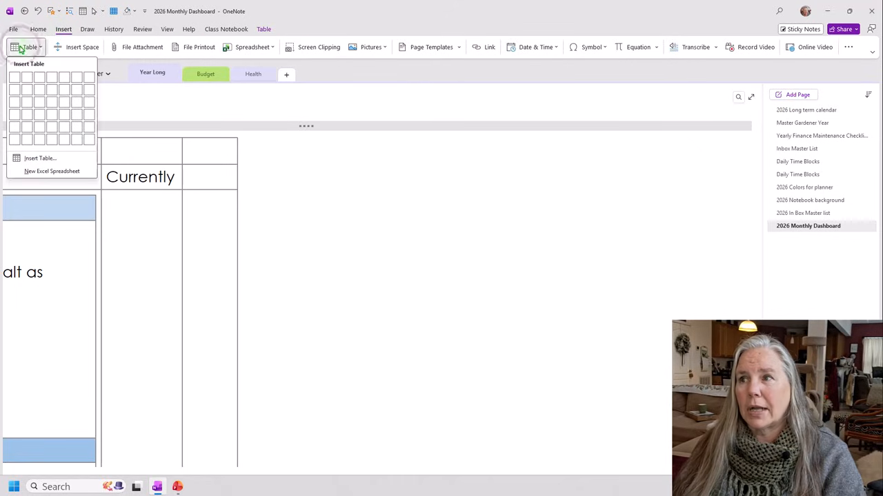
{"action": "left_click", "coordinate": [131, 239]}
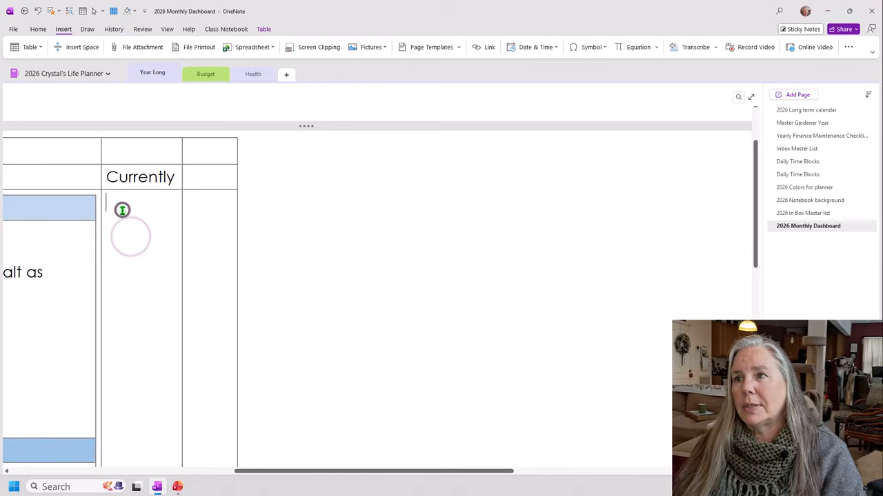
{"action": "left_click", "coordinate": [122, 208]}
{"action": "left_click", "coordinate": [28, 46]}
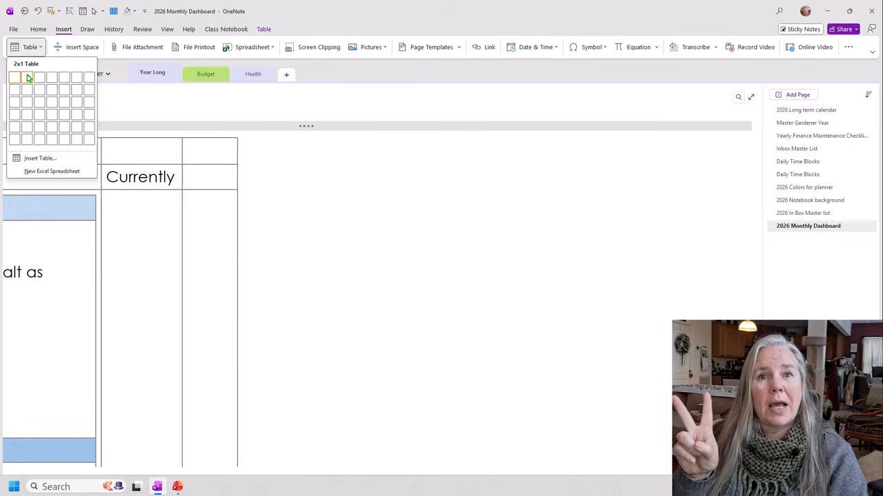
{"action": "left_click", "coordinate": [25, 138]}
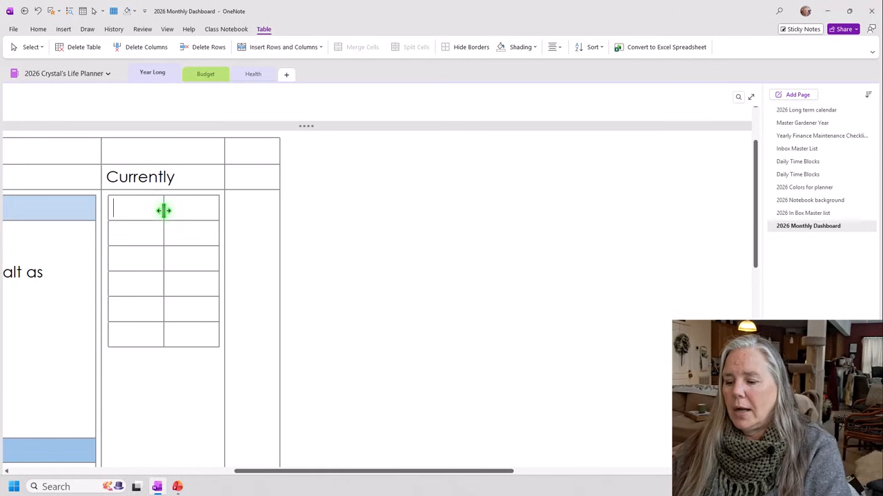
- Label the first three rows of the Currently table "Reading", "watching" and "eating"
{"action": "type", "text": "Reading"}
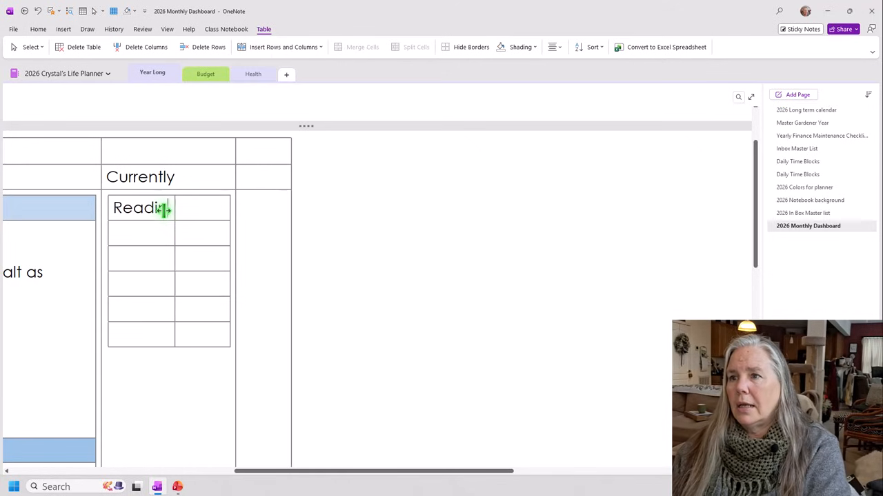
{"action": "left_click", "coordinate": [148, 232]}
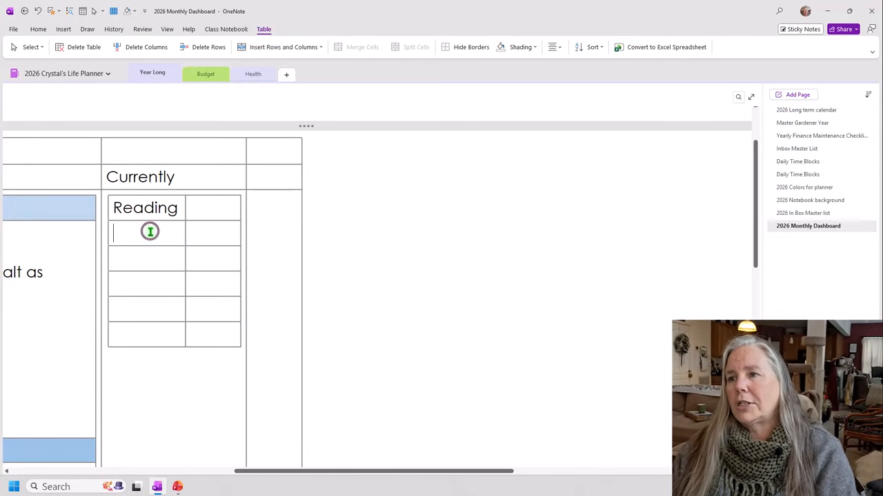
{"action": "type", "text": "e"}
{"action": "key", "text": "BackSpace"}
{"action": "type", "text": "Watching"}
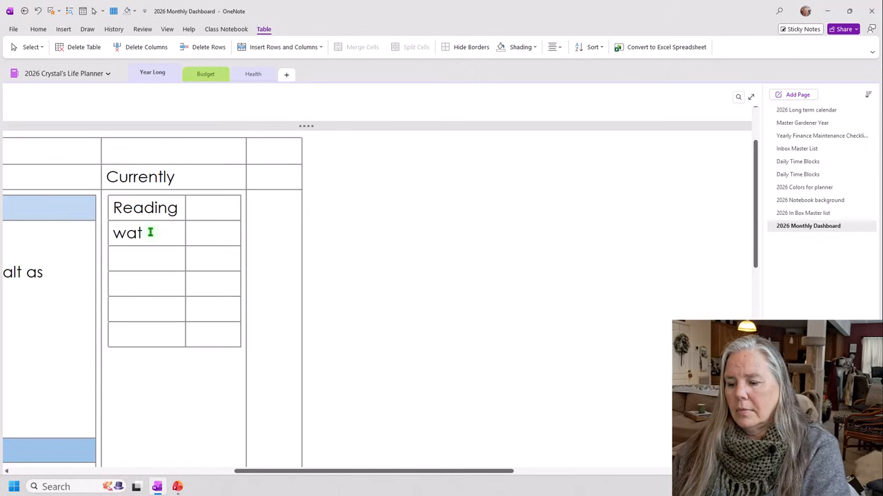
{"action": "left_click", "coordinate": [139, 256]}
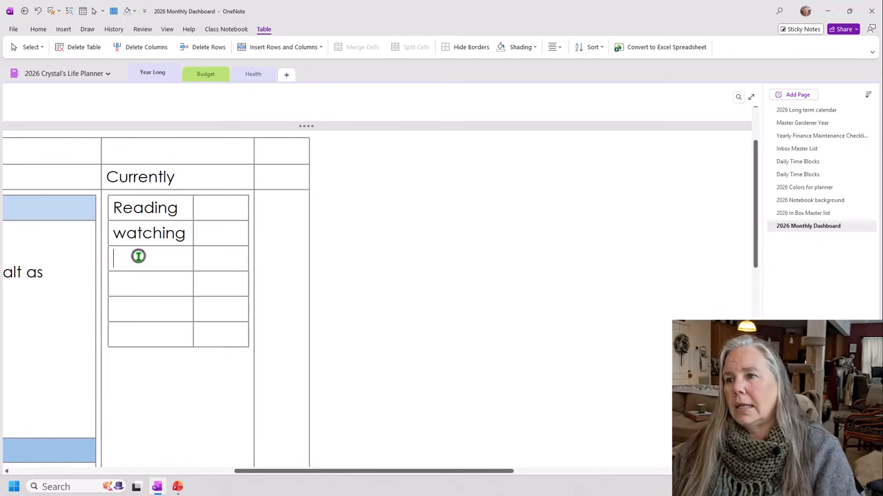
{"action": "type", "text": "eating"}
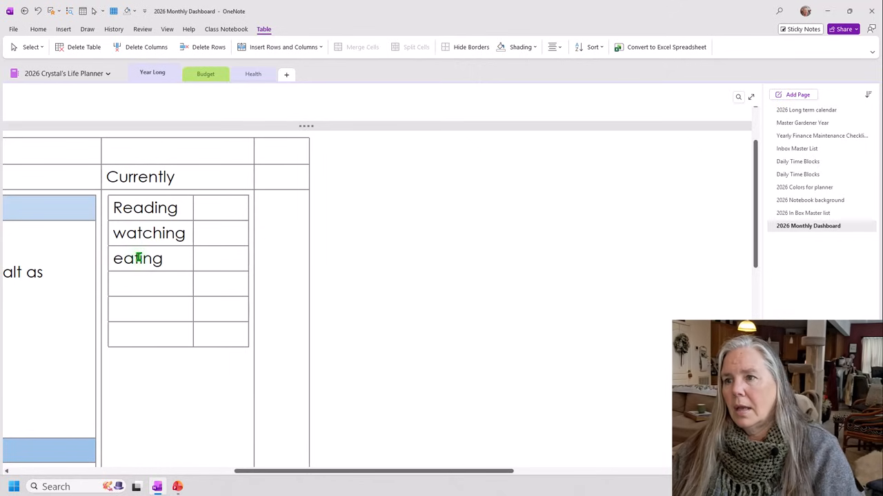
- Label the remaining rows of the Currently table "wearing", "Listening to" and "Visitng", and add an empty row below them
{"action": "left_click", "coordinate": [126, 290]}
{"action": "type", "text": "we"}
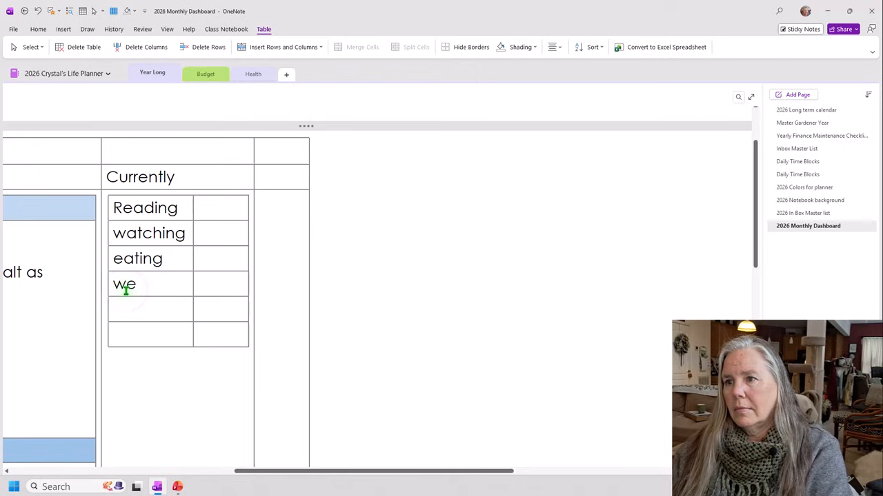
{"action": "type", "text": "aring"}
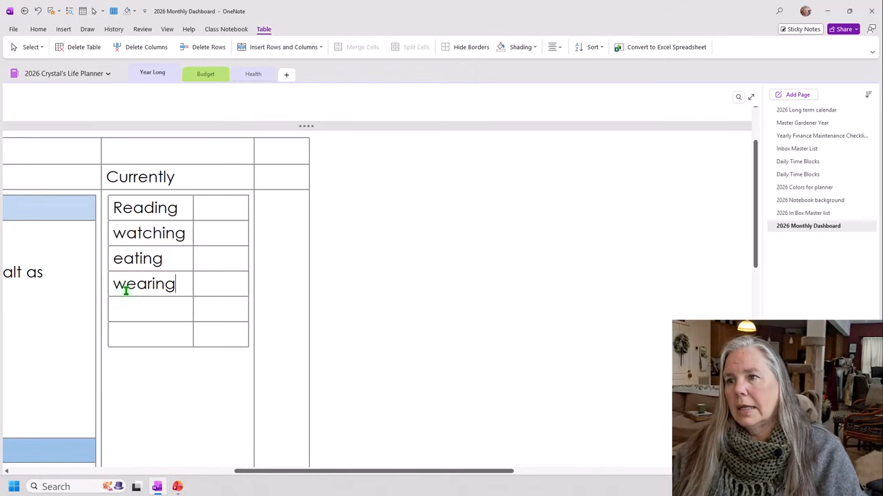
{"action": "left_click", "coordinate": [125, 314]}
{"action": "type", "text": "list"}
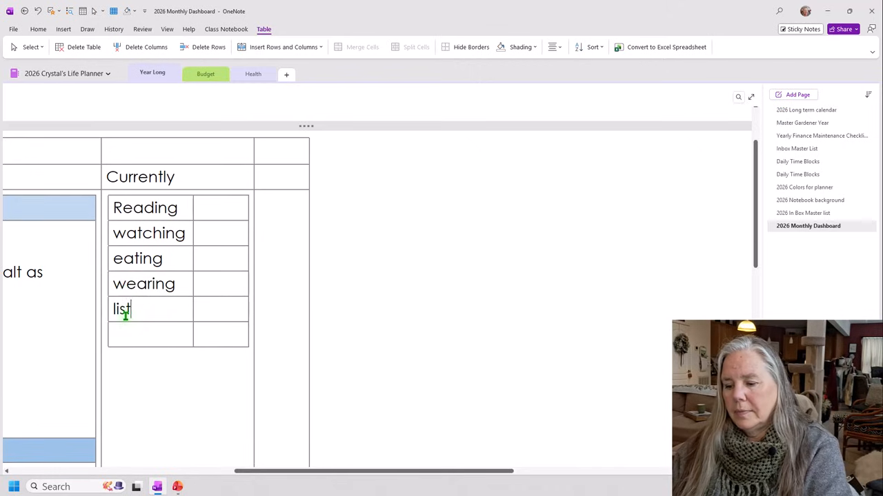
{"action": "type", "text": "ening to"}
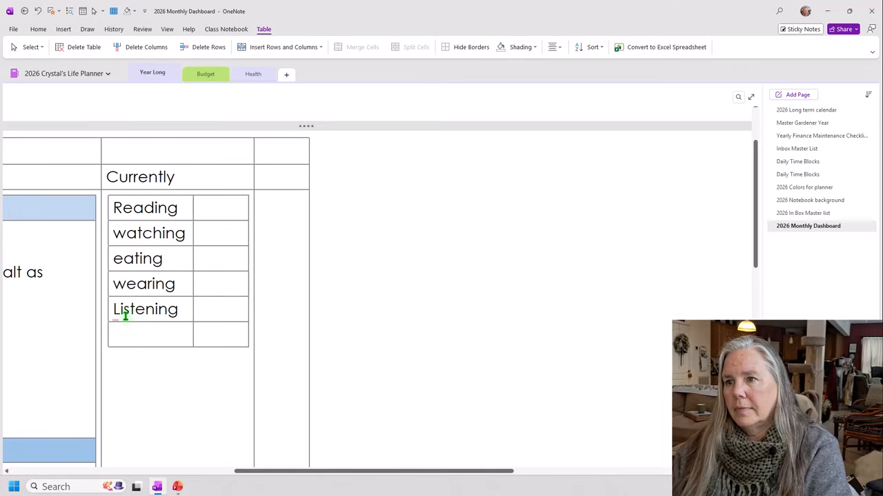
{"action": "left_click", "coordinate": [138, 337]}
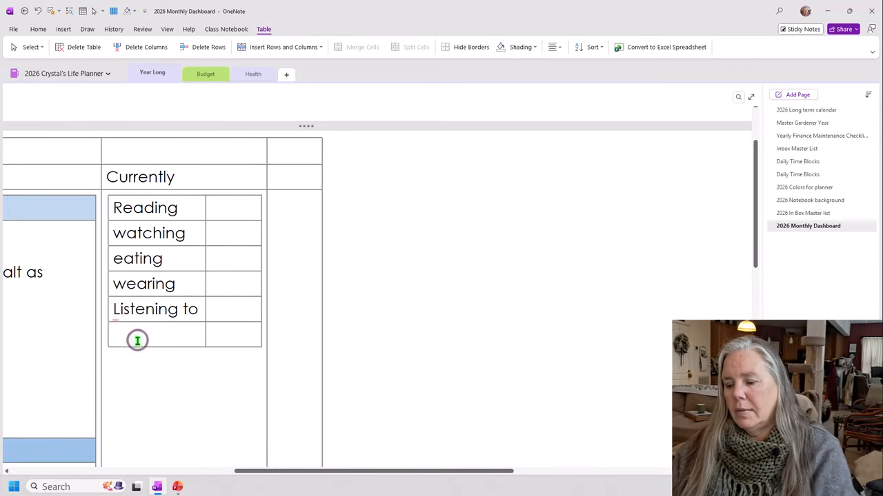
{"action": "type", "text": "visitng"}
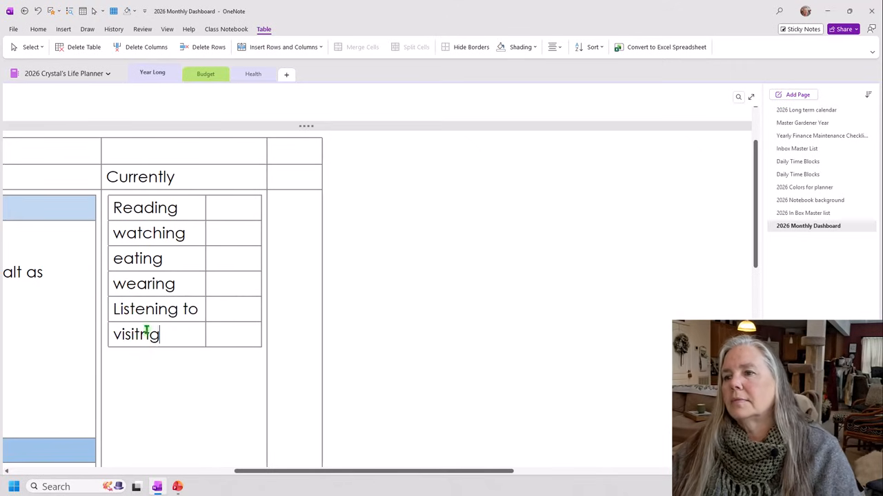
{"action": "key", "text": "Tab"}
{"action": "key", "text": "Tab"}
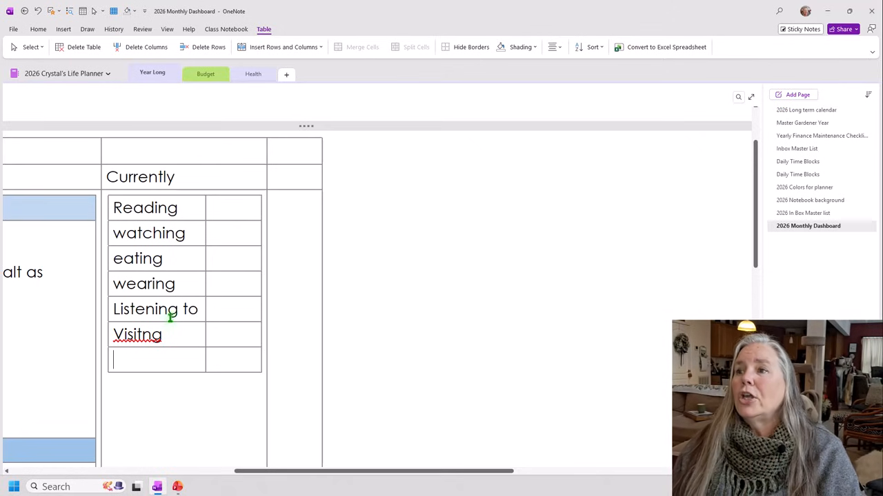
- Enter "The New Year's Quilt" beside "Reading" in the Currently table
{"action": "left_click", "coordinate": [228, 214]}
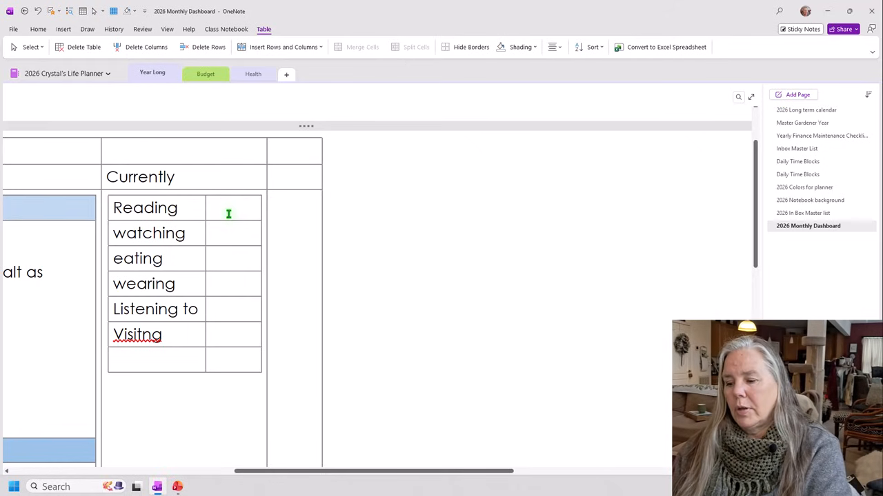
{"action": "type", "text": "The"}
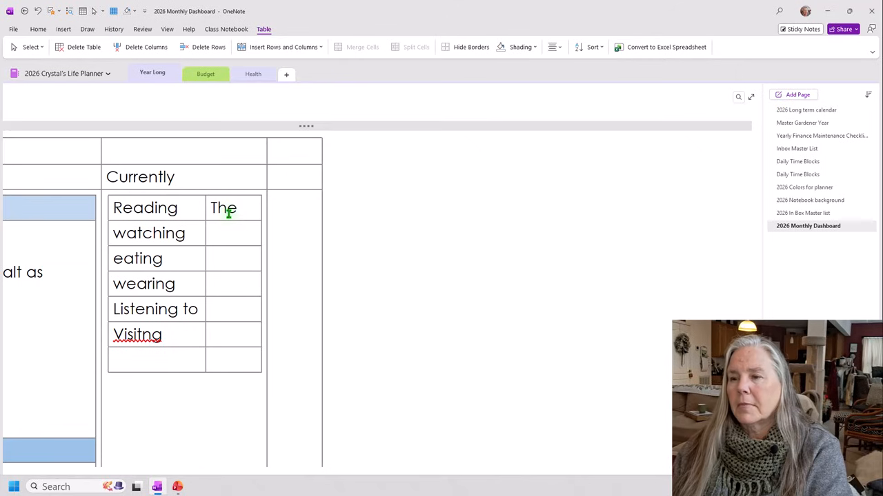
{"action": "type", "text": " New"}
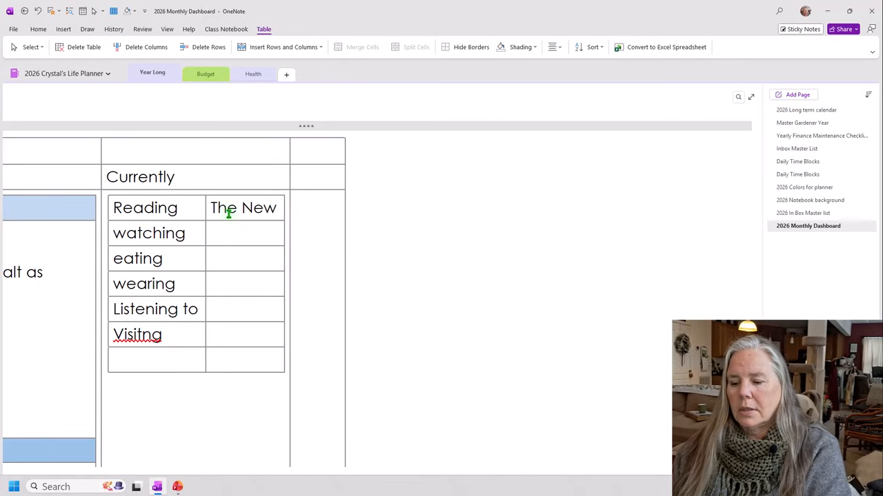
{"action": "type", "text": " Year"}
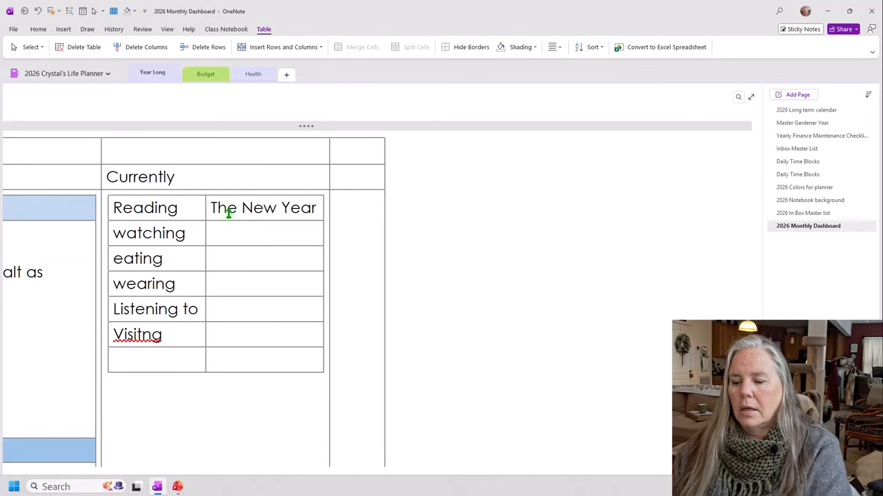
{"action": "type", "text": "'s Quilt"}
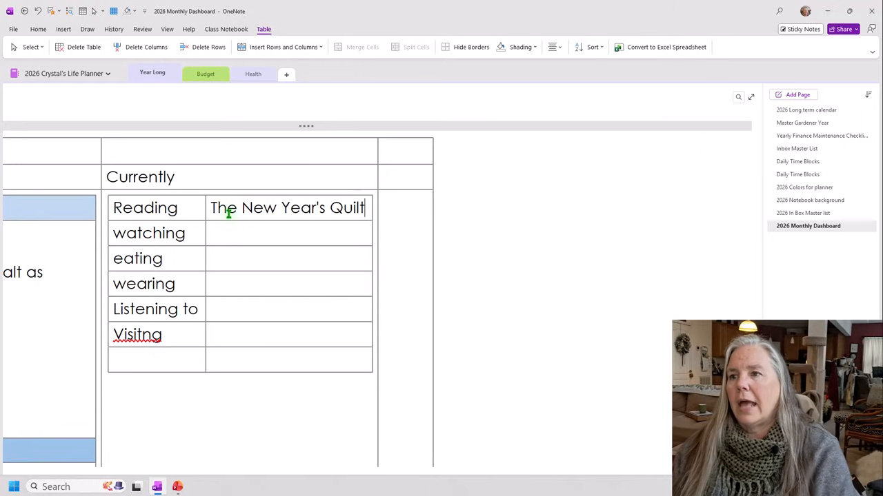
- Fill in the Currently table with "Gilmore Girls" for watching and "Soup - Carrot" for eating
{"action": "left_click", "coordinate": [239, 240]}
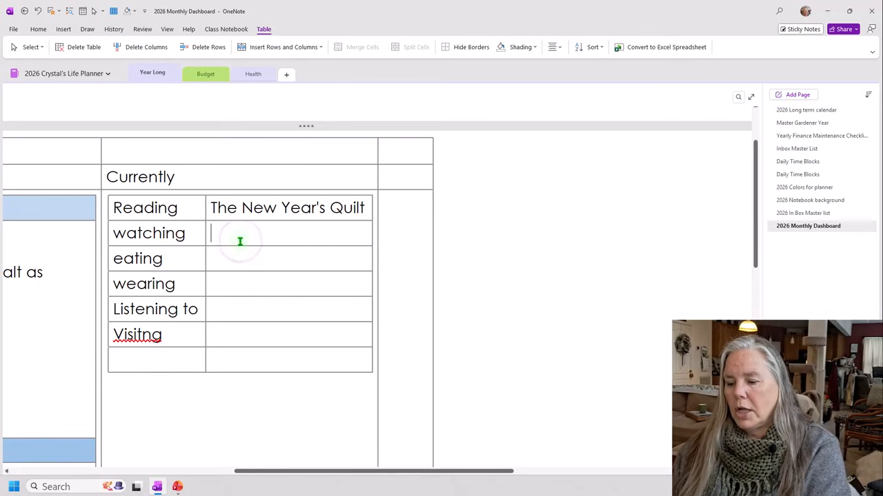
{"action": "type", "text": "Gilmore "}
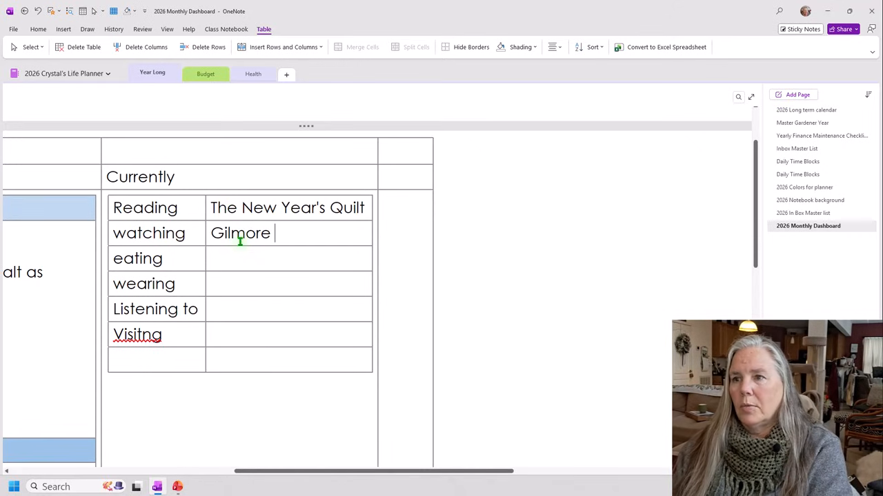
{"action": "type", "text": "Girls"}
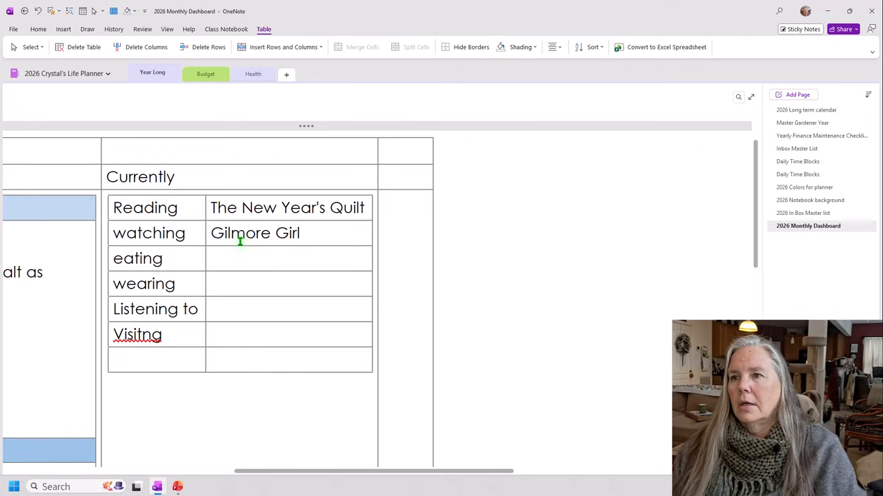
{"action": "left_click", "coordinate": [238, 263]}
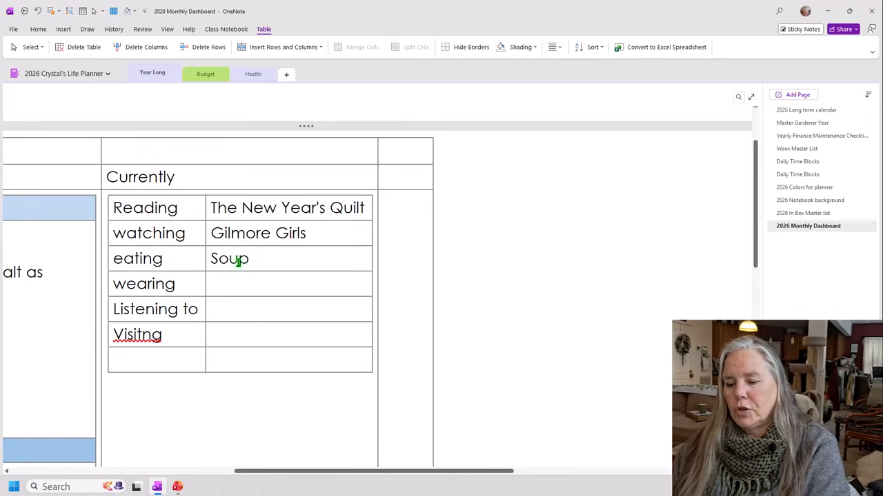
{"action": "type", "text": "Soup - Carrot"}
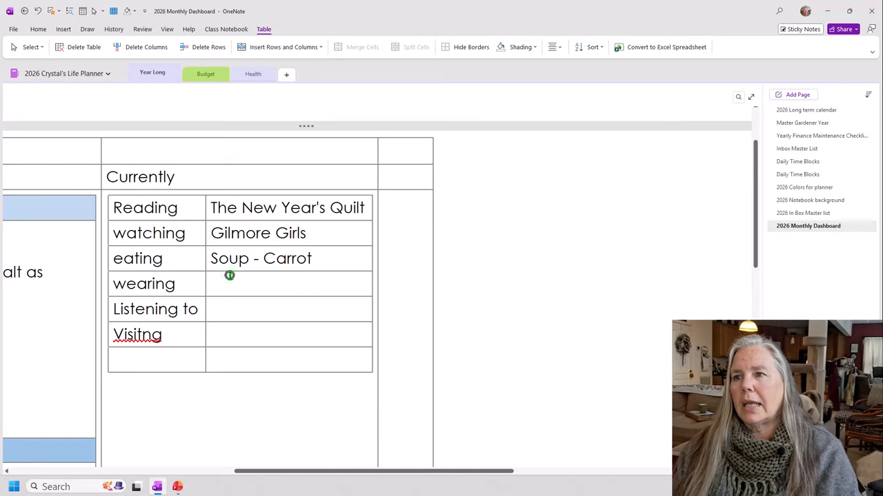
- Enter "Layers of scarves" beside "wearing" in the Currently table
{"action": "left_click", "coordinate": [229, 275]}
{"action": "type", "text": "Layer"}
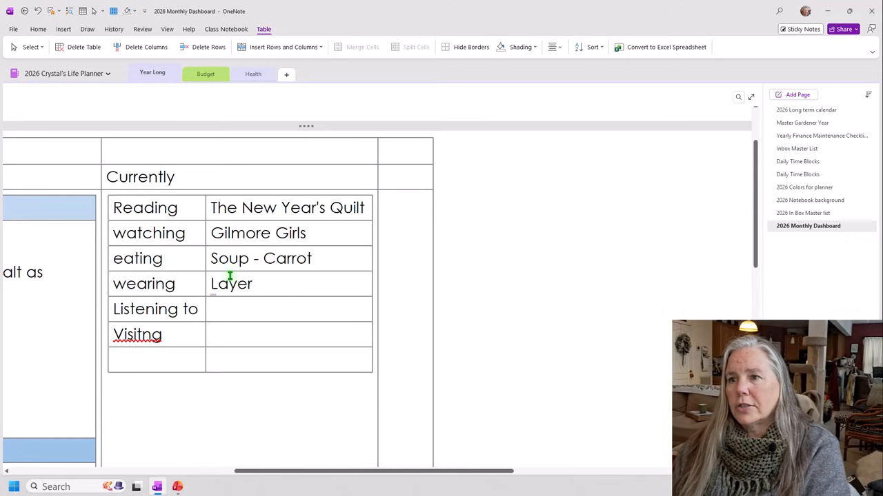
{"action": "type", "text": "s of "}
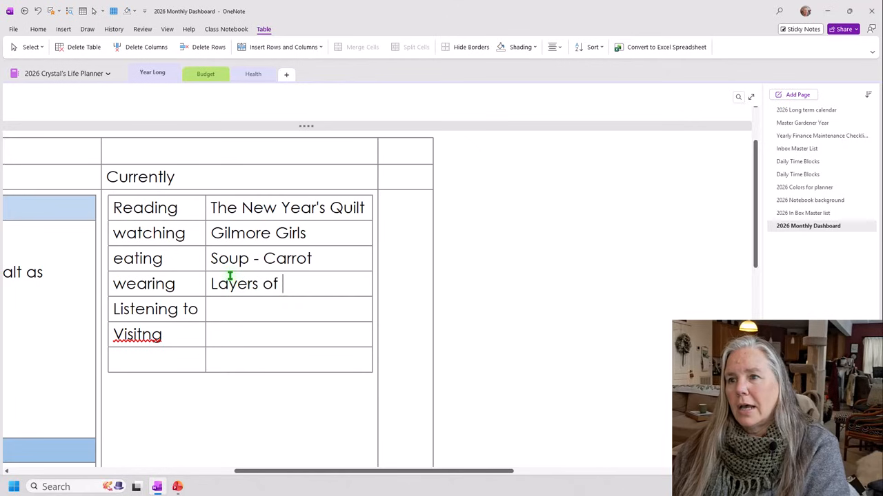
{"action": "type", "text": "scarves"}
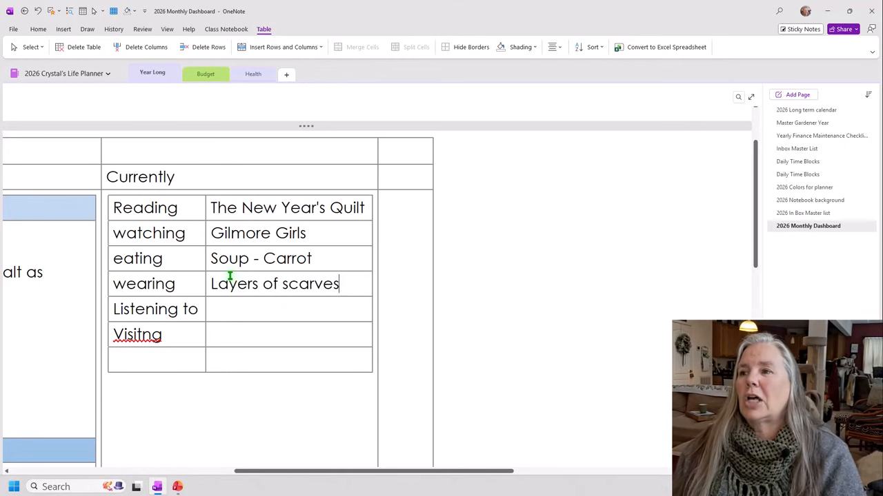
- Correct the misspelled label "Visitng" in the Currently table to "Visiting"
{"action": "left_click", "coordinate": [259, 310]}
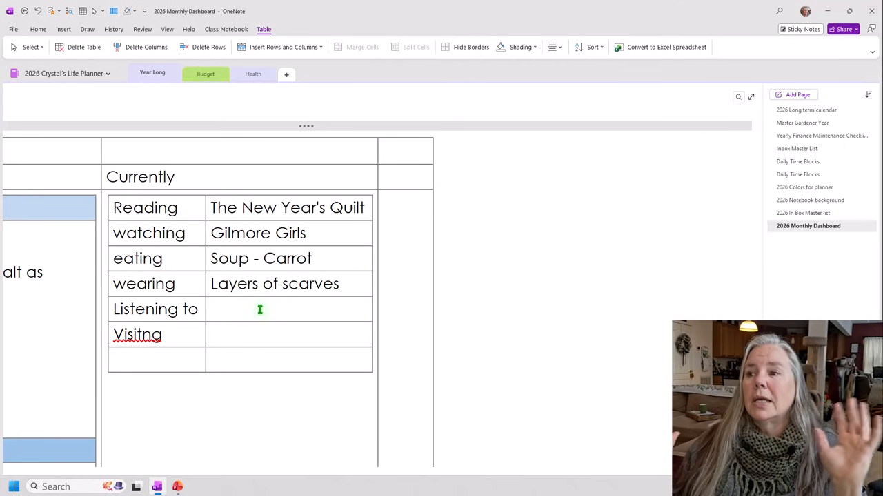
{"action": "right_click", "coordinate": [156, 336]}
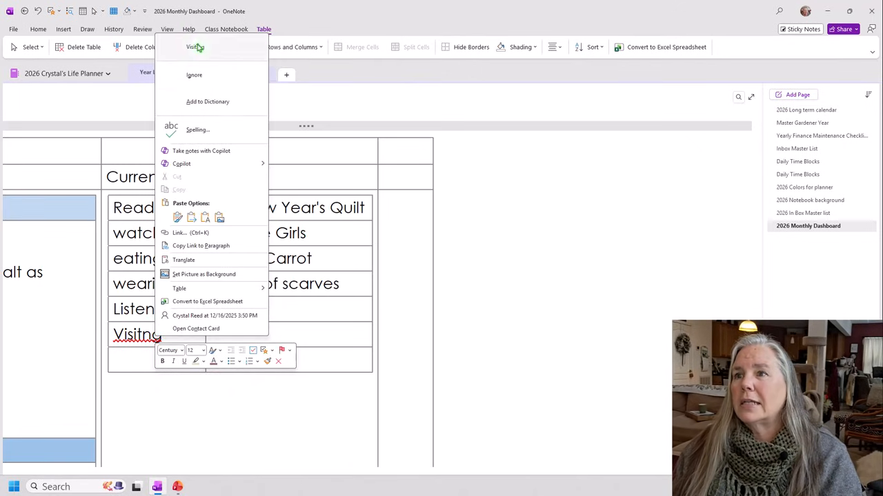
{"action": "left_click", "coordinate": [195, 46]}
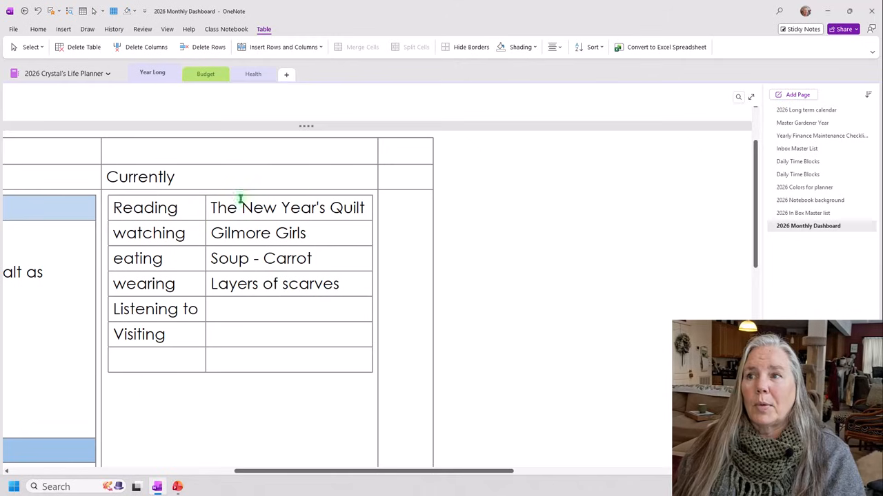
- Add the heading "Garden" in the header row cell just after "Currently"
{"action": "left_click", "coordinate": [391, 180]}
{"action": "type", "text": "Ga"}
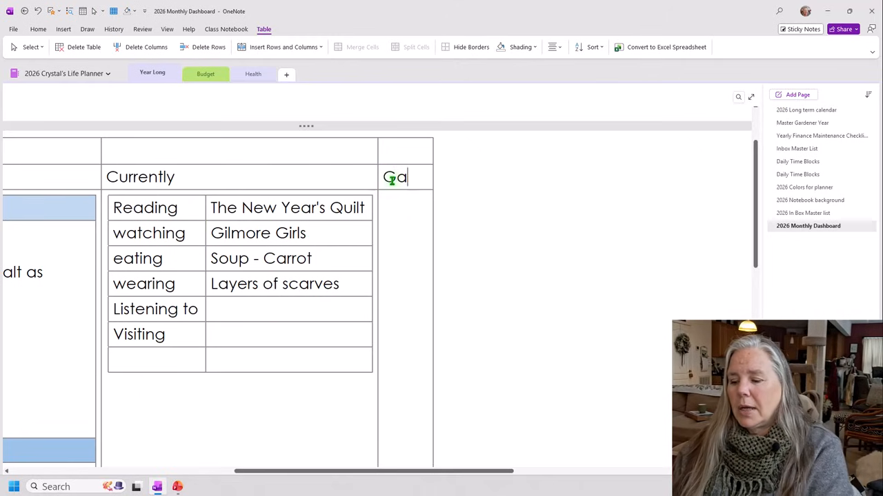
{"action": "type", "text": "rden"}
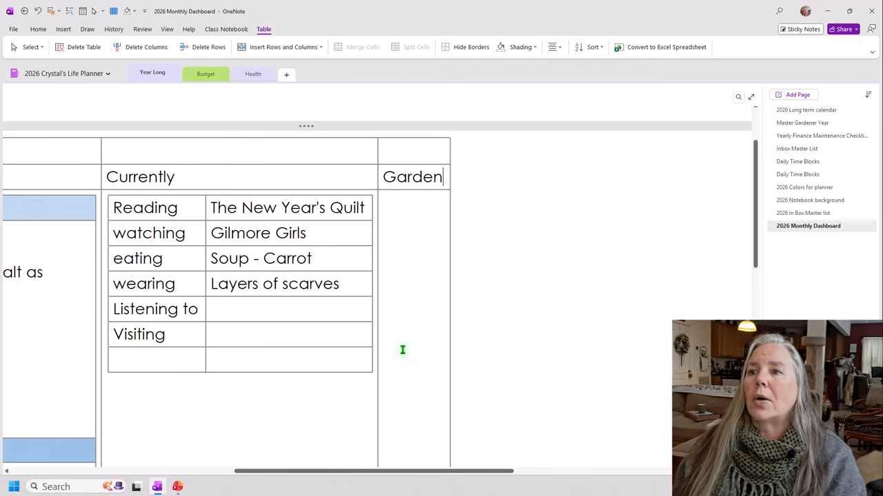
- Open the Master Gardener Year page and look through its gardener's guide and monthly garden lists from January to April
{"action": "left_click", "coordinate": [804, 123]}
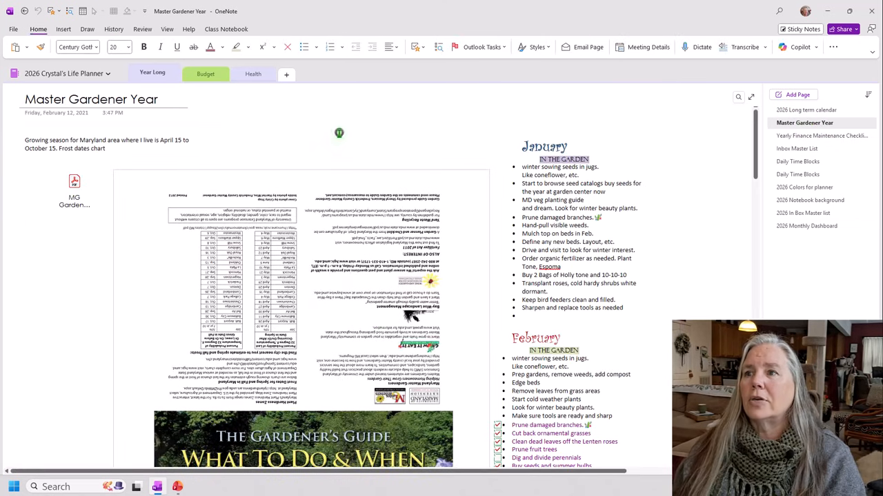
{"action": "scroll", "coordinate": [389, 164], "scroll_direction": "down", "scroll_amount": 4}
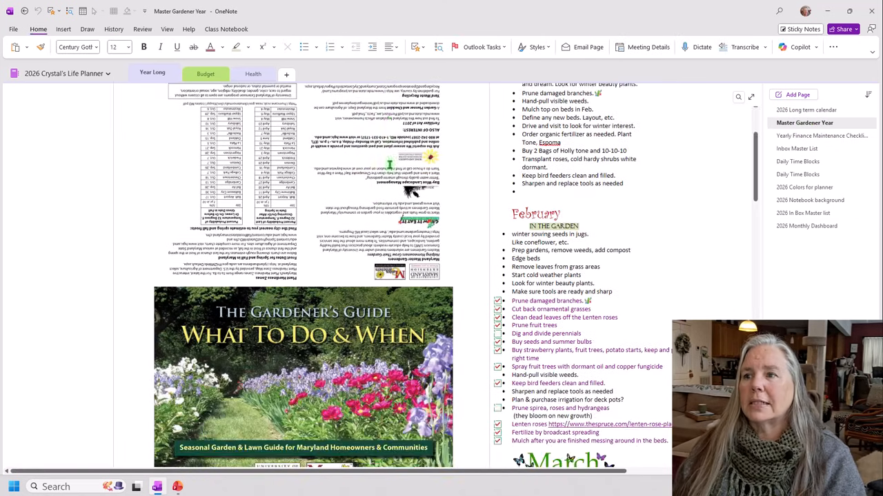
{"action": "scroll", "coordinate": [338, 178], "scroll_direction": "down", "scroll_amount": 8}
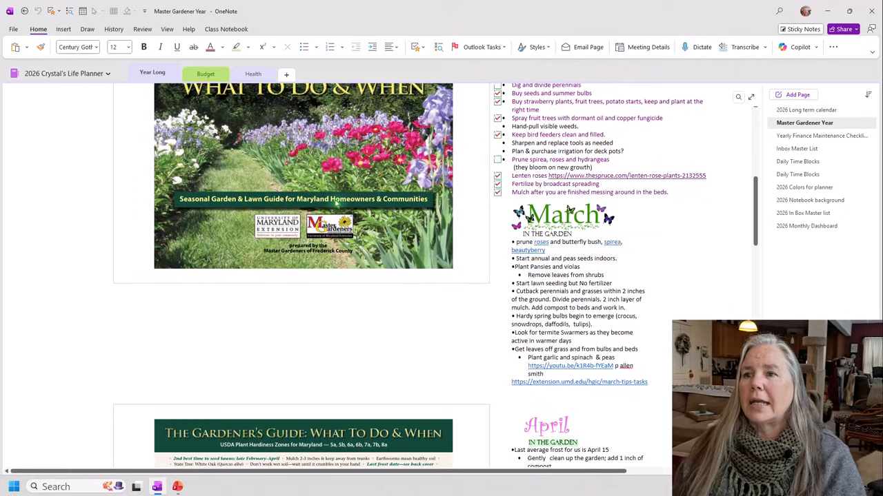
{"action": "scroll", "coordinate": [336, 201], "scroll_direction": "down", "scroll_amount": 8}
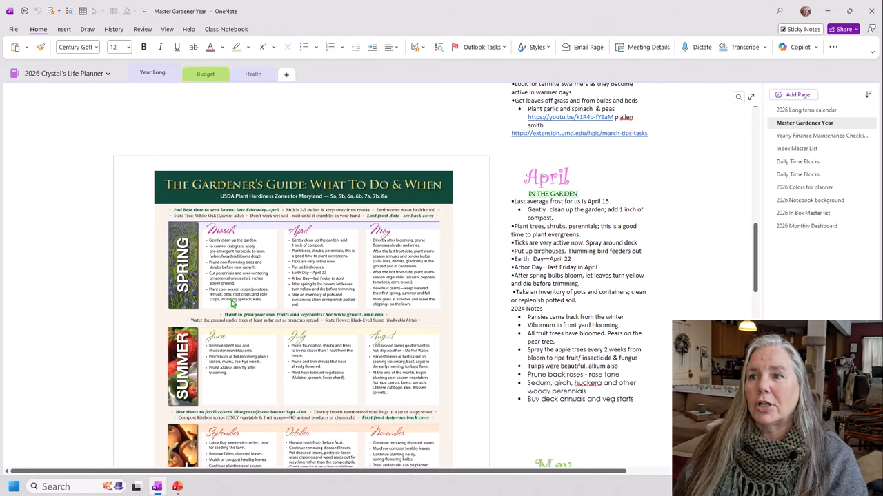
{"action": "scroll", "coordinate": [230, 276], "scroll_direction": "down", "scroll_amount": 1}
{"action": "left_click_drag", "start_coordinate": [205, 176], "coordinate": [280, 265]}
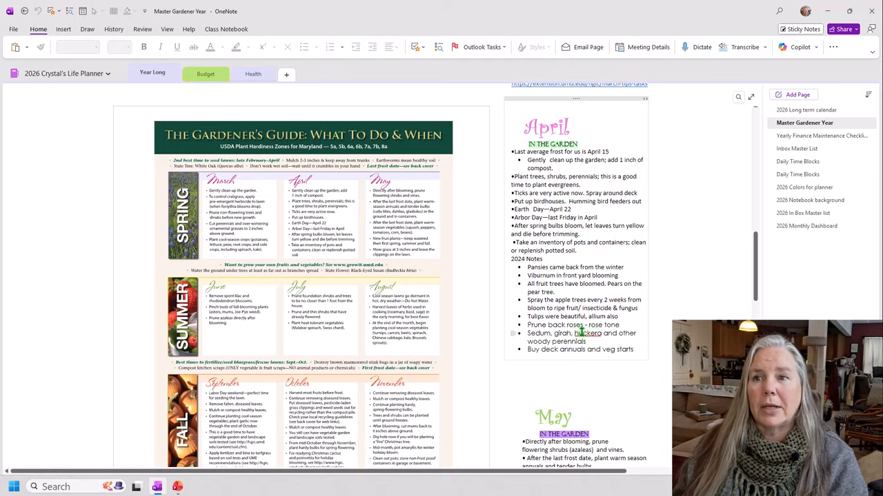
{"action": "scroll", "coordinate": [584, 334], "scroll_direction": "up", "scroll_amount": 3}
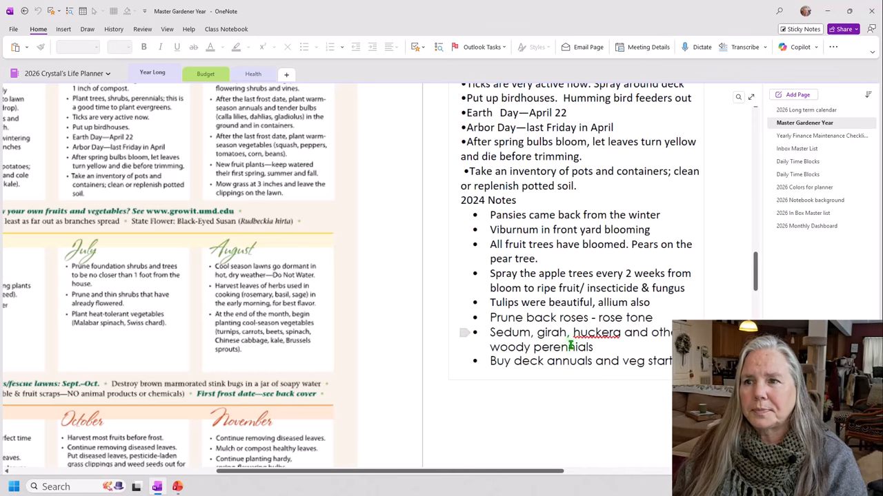
{"action": "scroll", "coordinate": [575, 347], "scroll_direction": "up", "scroll_amount": 2}
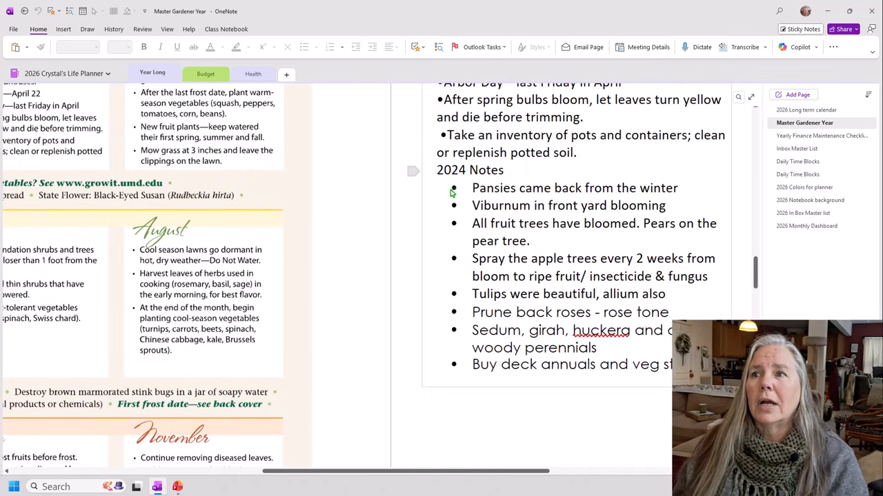
{"action": "left_click", "coordinate": [564, 332]}
{"action": "left_click", "coordinate": [581, 331]}
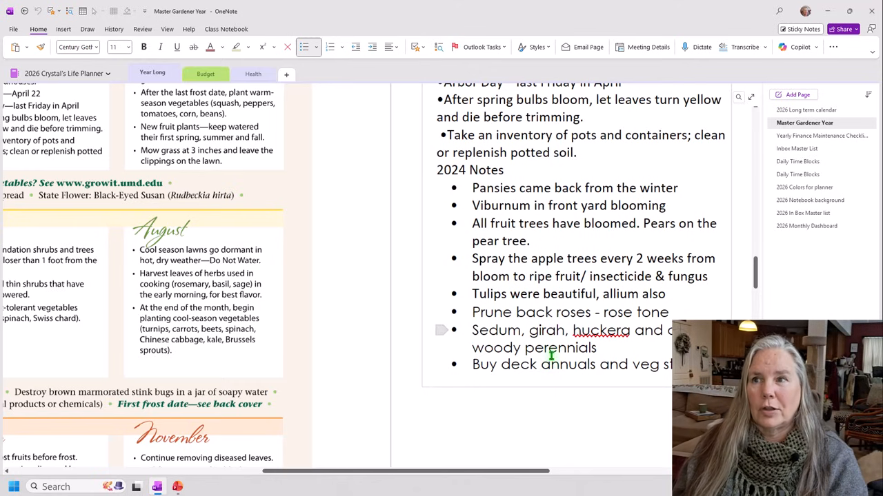
{"action": "scroll", "coordinate": [552, 355], "scroll_direction": "up", "scroll_amount": 15}
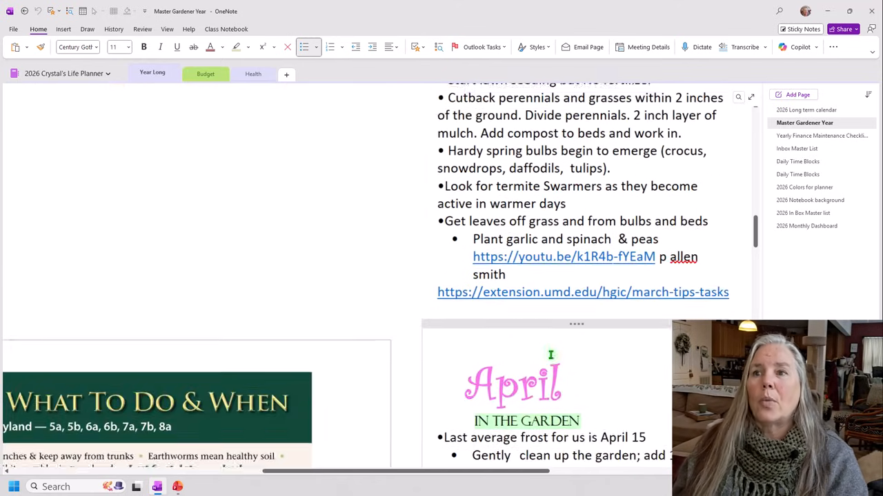
{"action": "scroll", "coordinate": [547, 351], "scroll_direction": "up", "scroll_amount": 15}
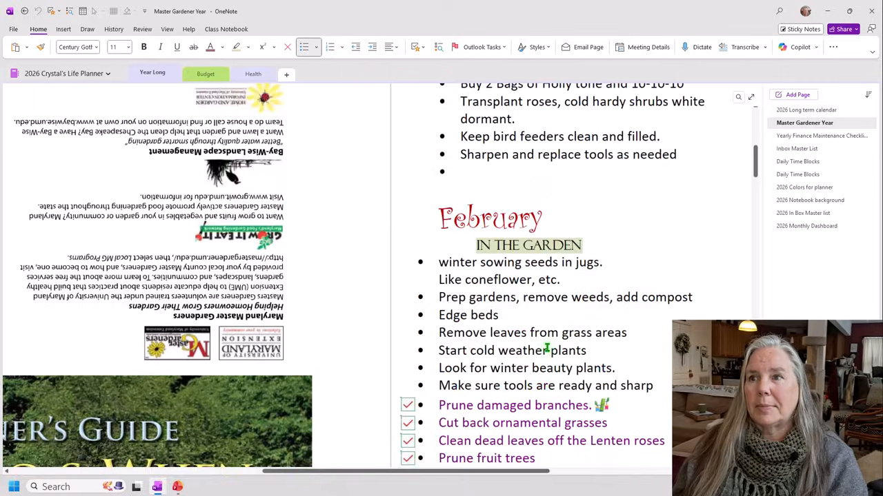
{"action": "scroll", "coordinate": [547, 348], "scroll_direction": "up", "scroll_amount": 5}
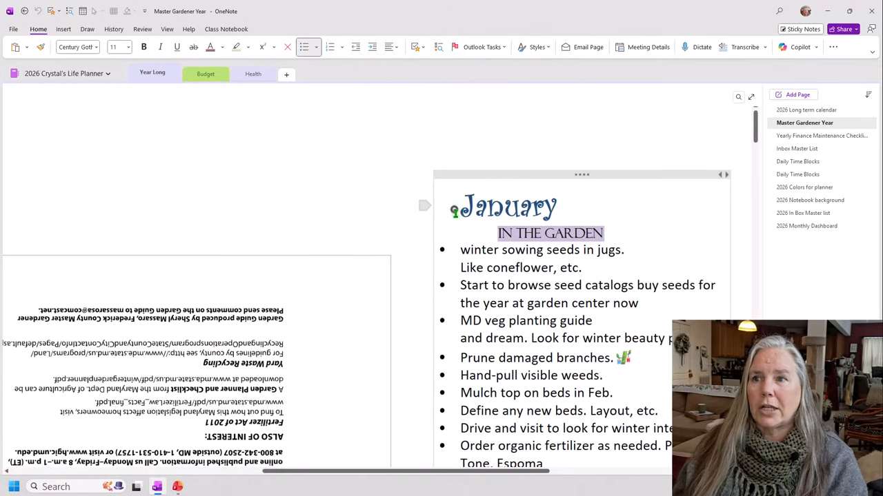
- Copy the whole January "In the Garden" section, from its title through the last bullet, on the Master Gardener Year page
{"action": "left_click_drag", "start_coordinate": [454, 211], "coordinate": [575, 351]}
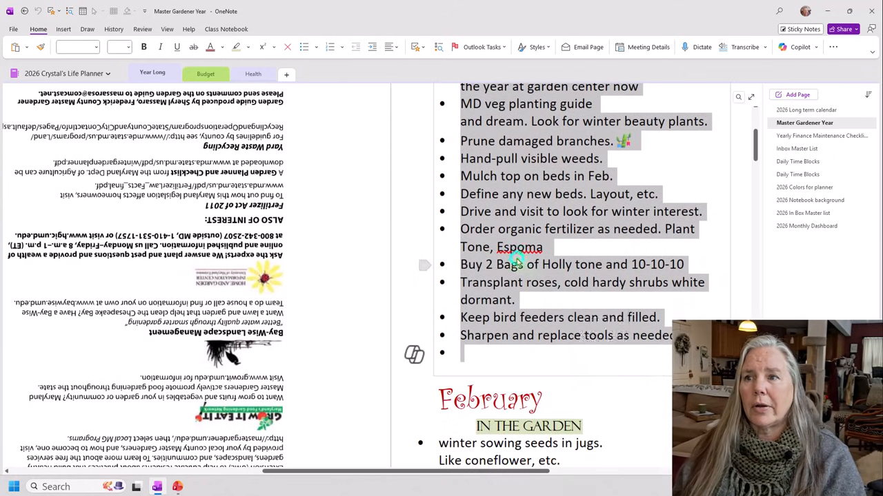
{"action": "right_click", "coordinate": [519, 260]}
{"action": "left_click", "coordinate": [541, 304]}
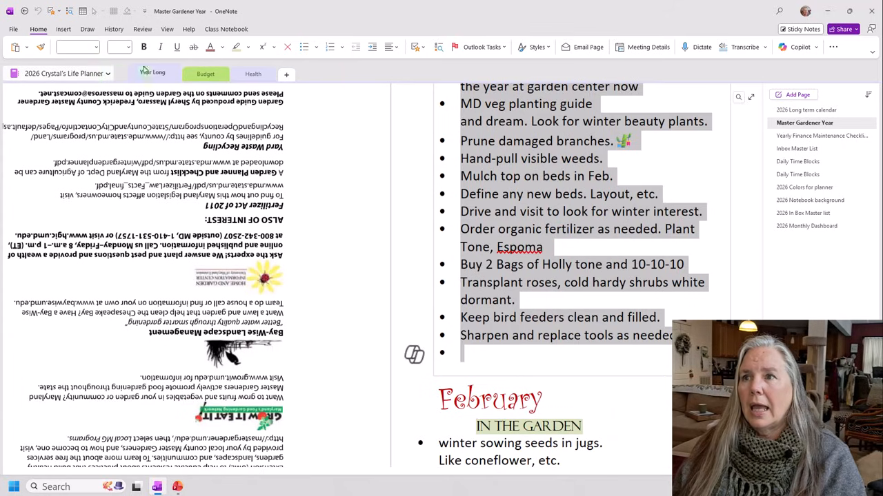
- Paste the copied January garden list into the cell below "Garden" on the 2026 Monthly Dashboard page, keeping its source formatting
{"action": "left_click", "coordinate": [803, 227]}
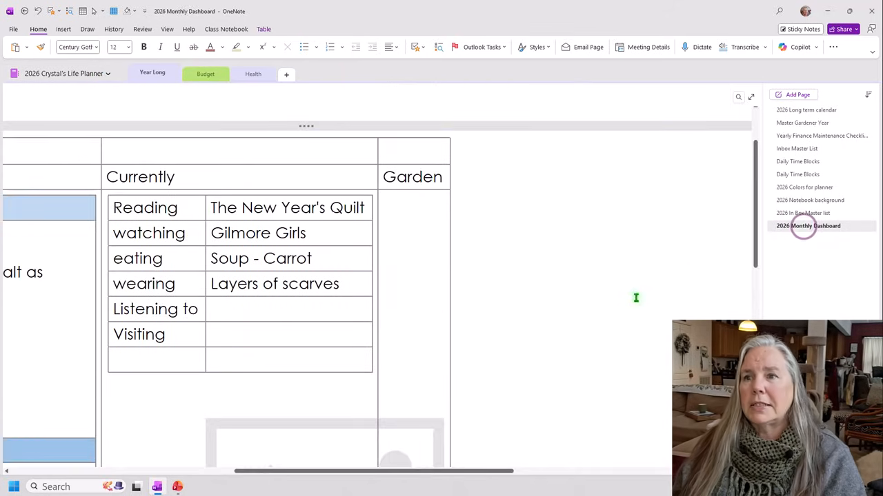
{"action": "right_click", "coordinate": [395, 206]}
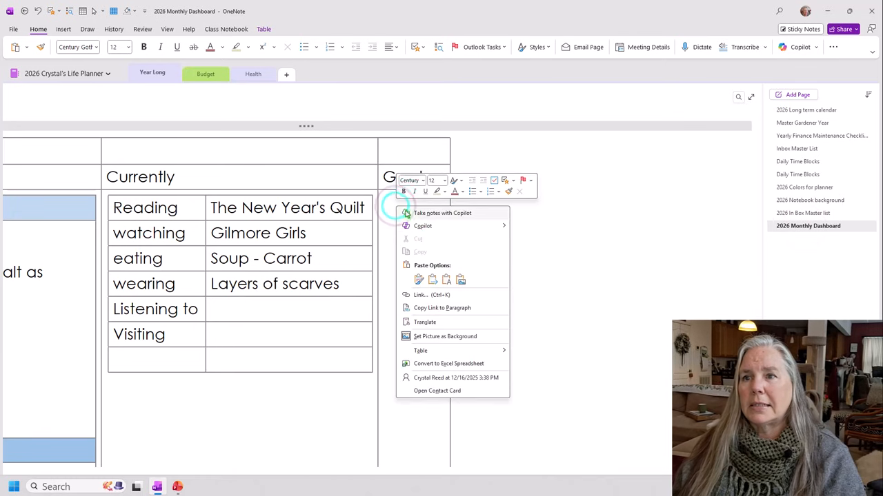
{"action": "left_click", "coordinate": [419, 281]}
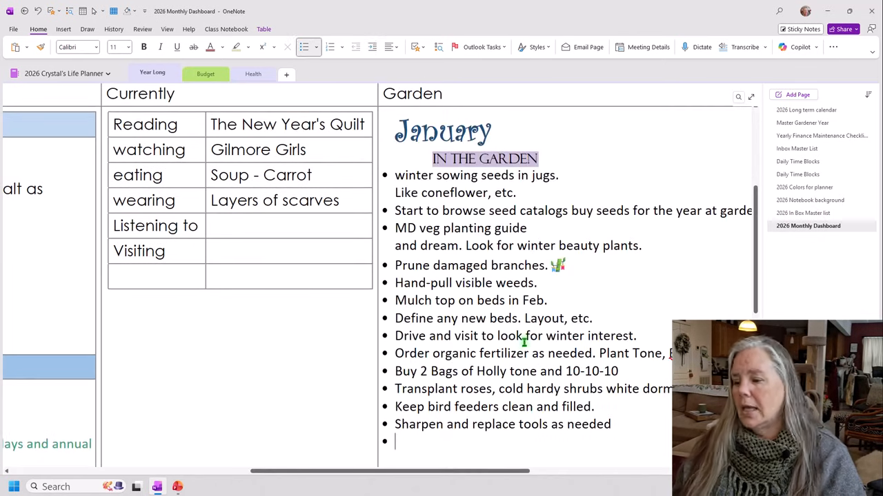
{"action": "scroll", "coordinate": [524, 339], "scroll_direction": "down", "scroll_amount": 5}
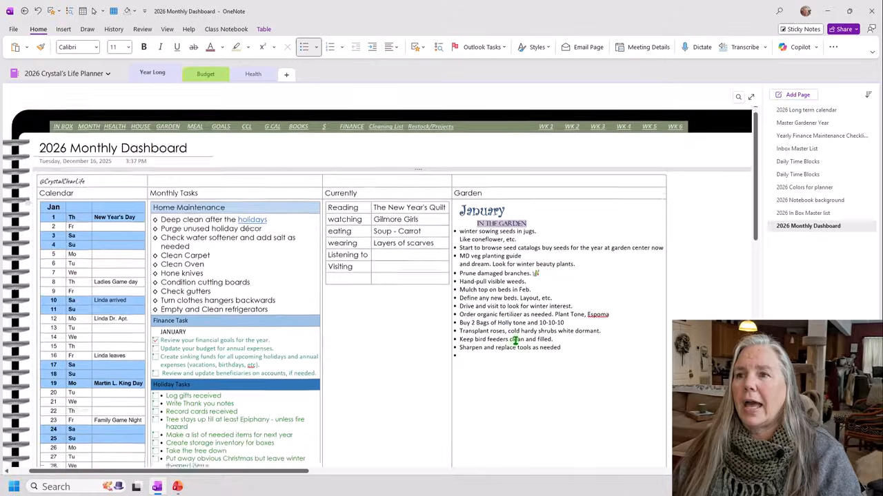
- Apply the Garden Tasks tag to all the bulleted items of the January list in the Garden cell
{"action": "scroll", "coordinate": [515, 340], "scroll_direction": "down", "scroll_amount": 4}
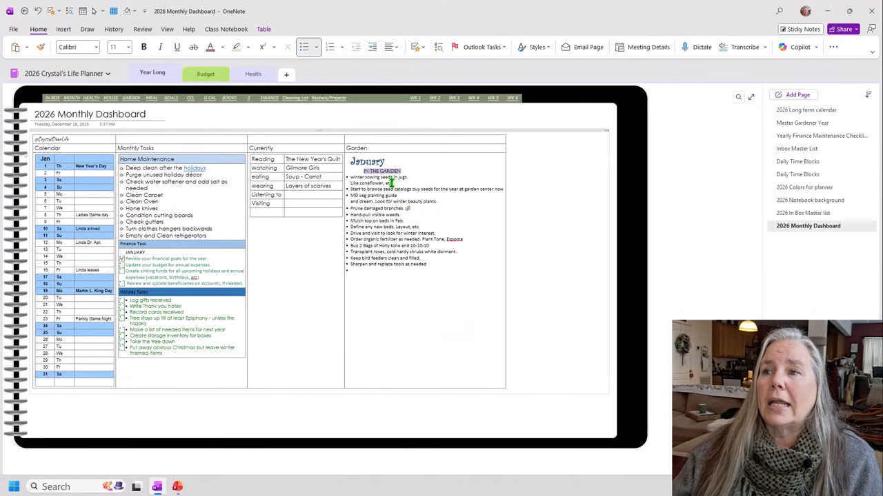
{"action": "left_click_drag", "start_coordinate": [357, 178], "coordinate": [377, 266]}
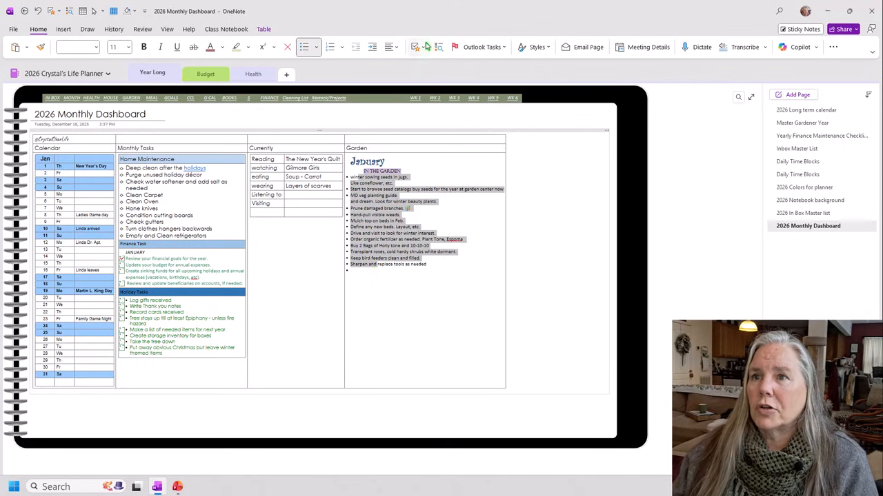
{"action": "left_click", "coordinate": [423, 47]}
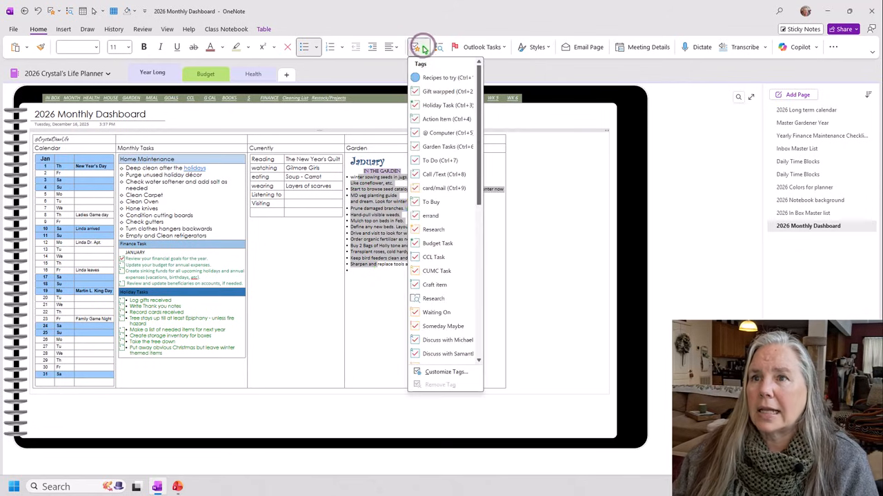
{"action": "left_click", "coordinate": [432, 147]}
{"action": "left_click", "coordinate": [441, 318]}
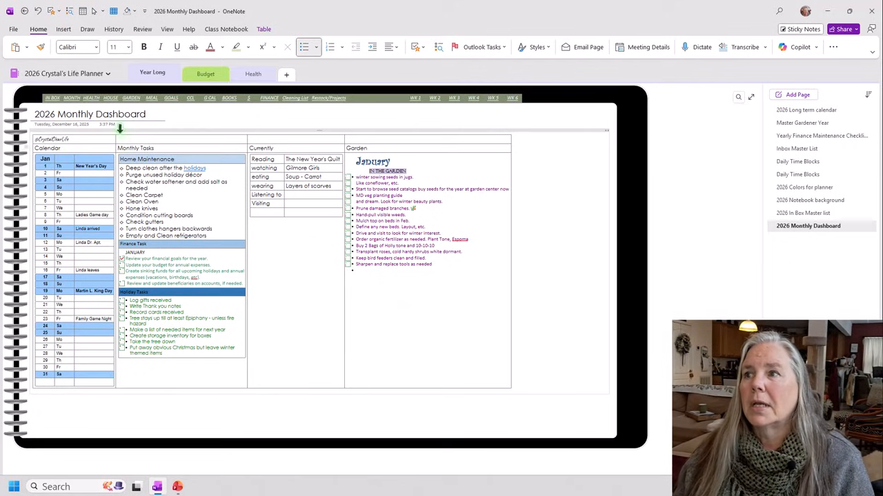
- Widen the Calendar and Monthly Tasks columns of the dashboard table
{"action": "left_click_drag", "start_coordinate": [115, 140], "coordinate": [142, 139]}
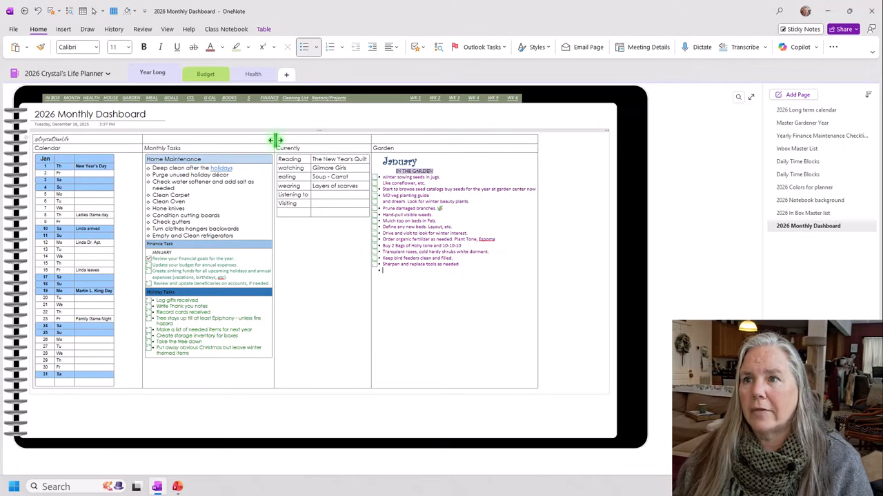
{"action": "left_click_drag", "start_coordinate": [273, 140], "coordinate": [320, 140]}
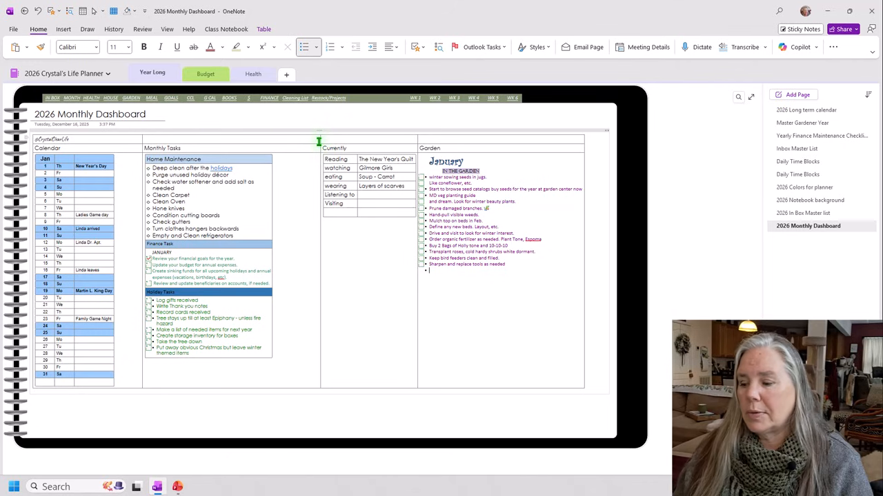
{"action": "scroll", "coordinate": [323, 148], "scroll_direction": "up", "scroll_amount": 5, "text": "ctrl"}
{"action": "scroll", "coordinate": [321, 137], "scroll_direction": "up", "scroll_amount": 1, "text": "ctrl"}
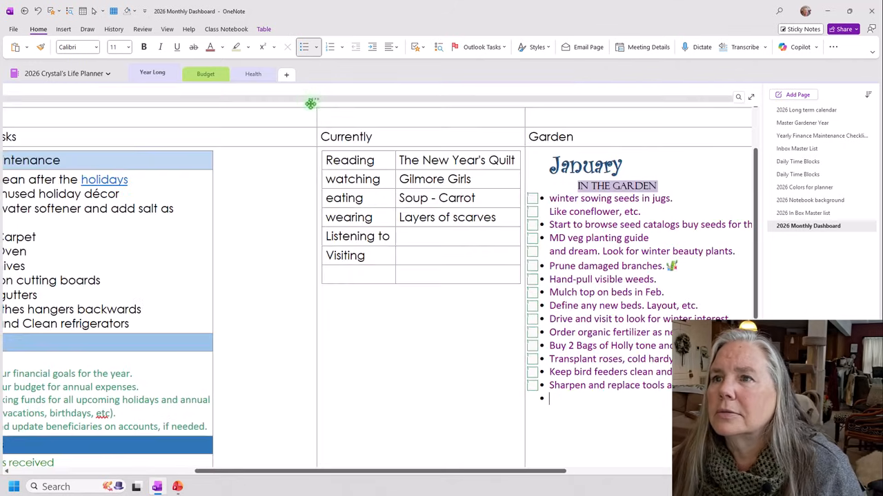
{"action": "left_click_drag", "start_coordinate": [317, 120], "coordinate": [316, 120]}
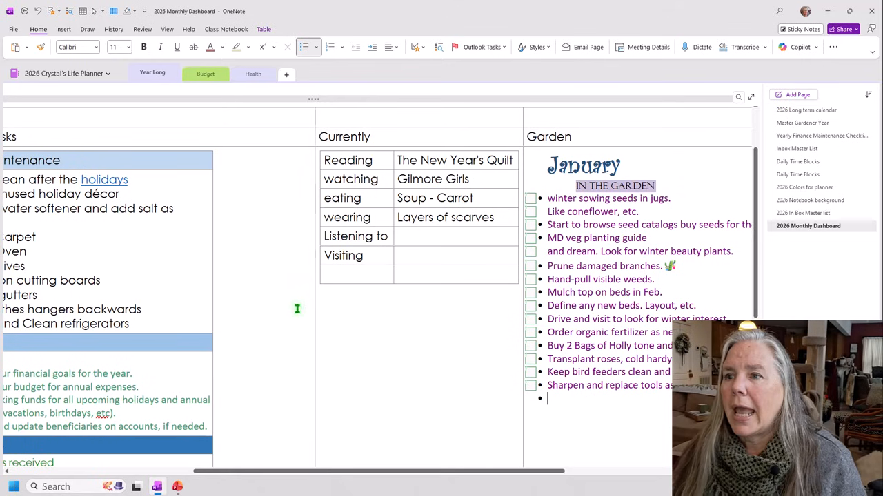
- Rebalance the dashboard table by widening the Currently and Calendar columns and narrowing the Monthly Tasks column
{"action": "scroll", "coordinate": [297, 308], "scroll_direction": "down", "scroll_amount": 2}
{"action": "scroll", "coordinate": [414, 303], "scroll_direction": "up", "scroll_amount": 3}
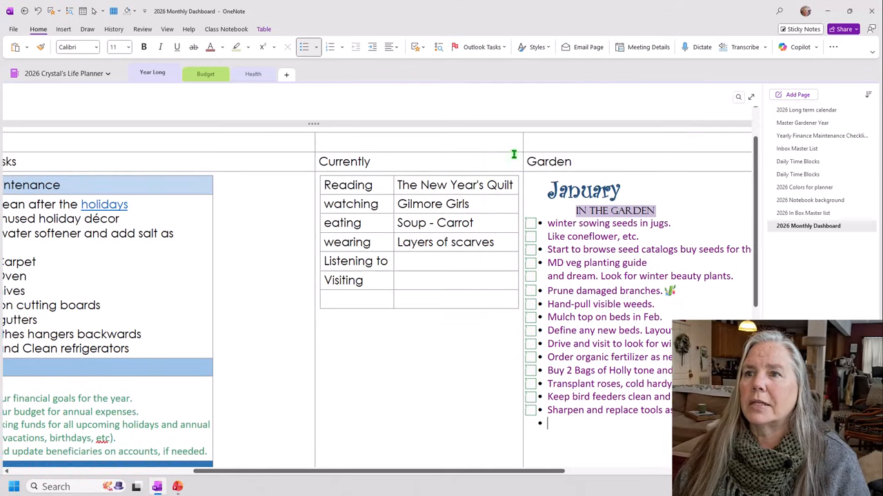
{"action": "left_click_drag", "start_coordinate": [523, 144], "coordinate": [559, 145]}
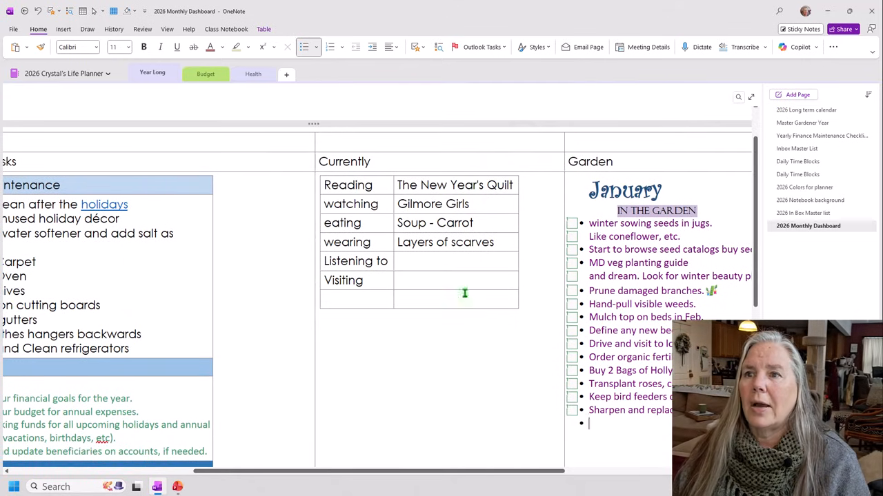
{"action": "scroll", "coordinate": [413, 414], "scroll_direction": "down", "scroll_amount": 3}
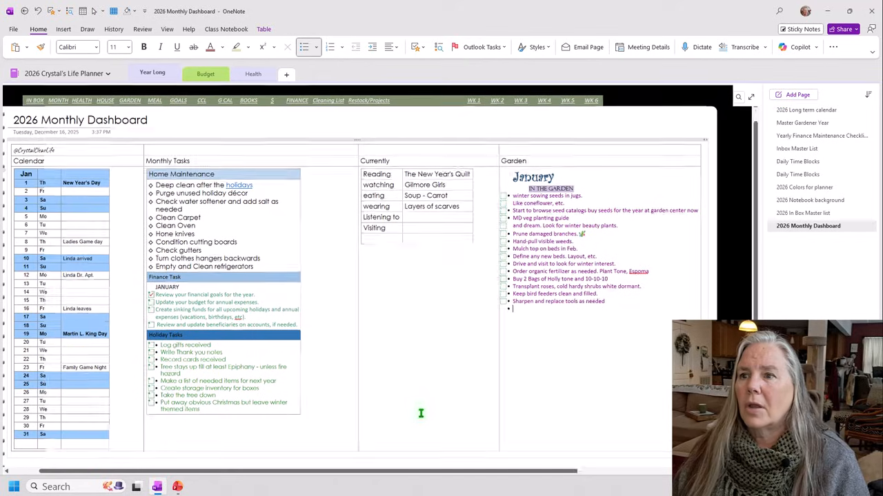
{"action": "left_click_drag", "start_coordinate": [501, 150], "coordinate": [512, 147]}
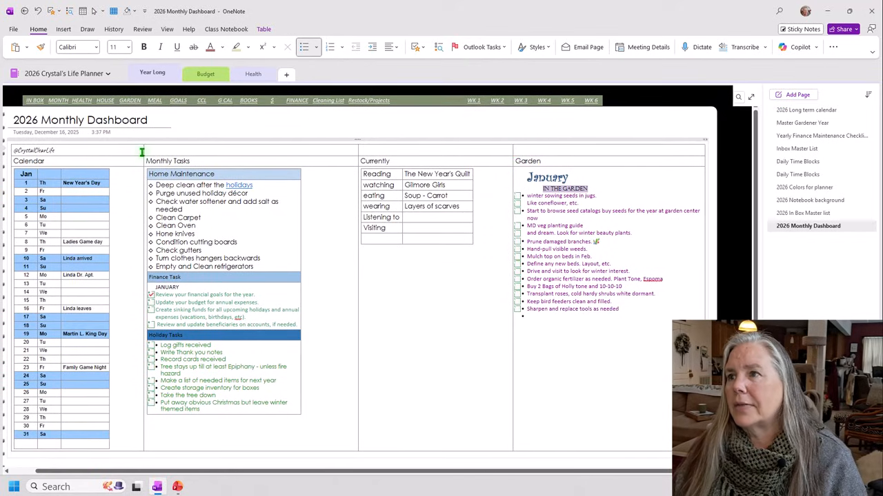
{"action": "left_click_drag", "start_coordinate": [142, 150], "coordinate": [167, 151]}
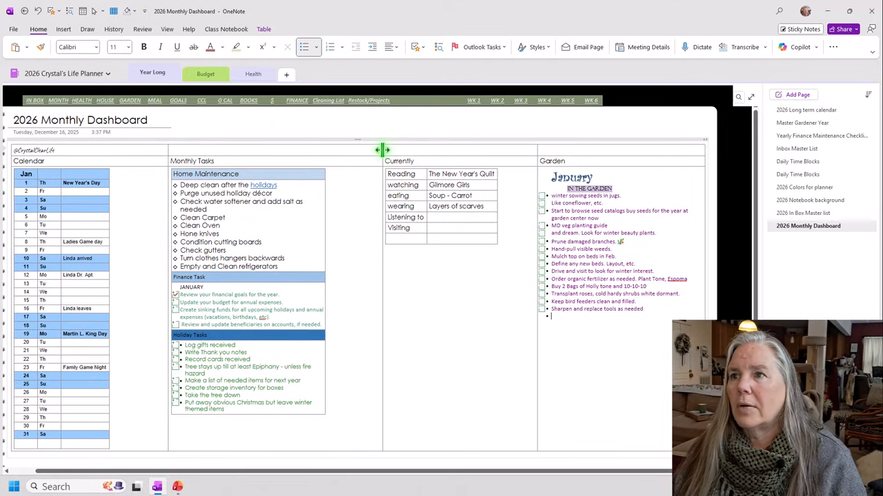
{"action": "left_click_drag", "start_coordinate": [383, 149], "coordinate": [358, 151]}
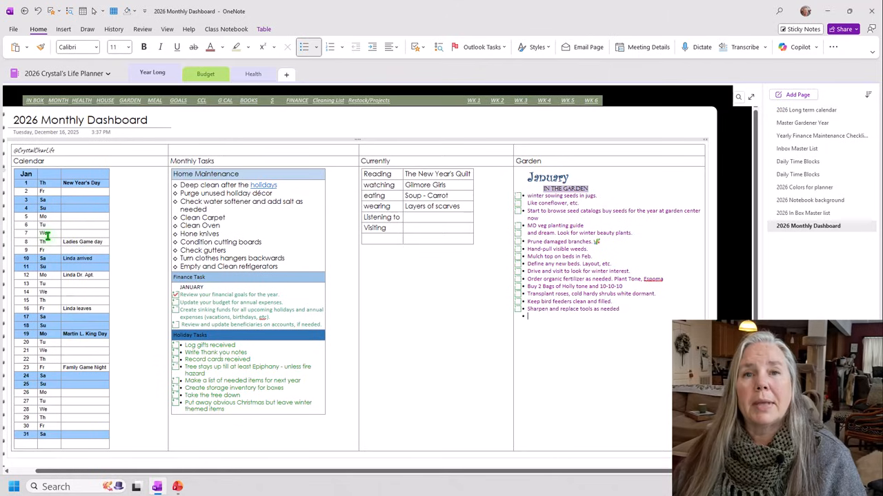
- Insert a column after the events column of the January calendar and head it "Meals"
{"action": "left_click_drag", "start_coordinate": [71, 177], "coordinate": [73, 289]}
{"action": "right_click", "coordinate": [76, 289]}
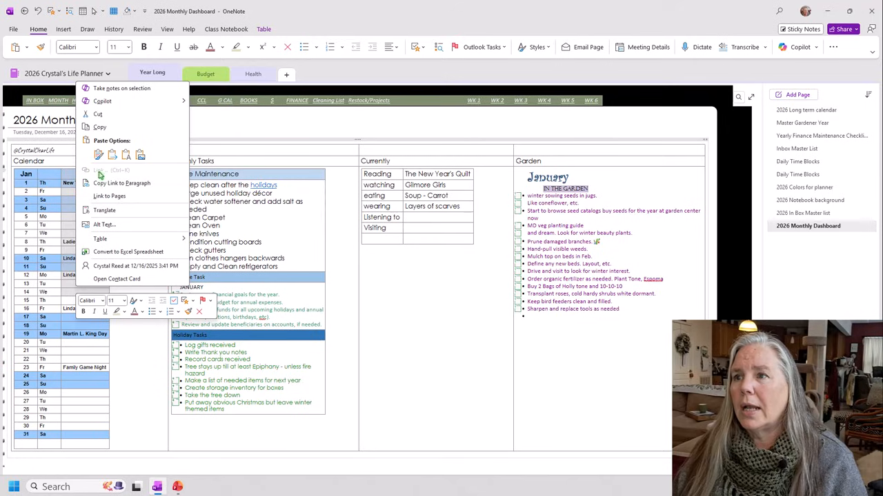
{"action": "mouse_move", "coordinate": [133, 240]}
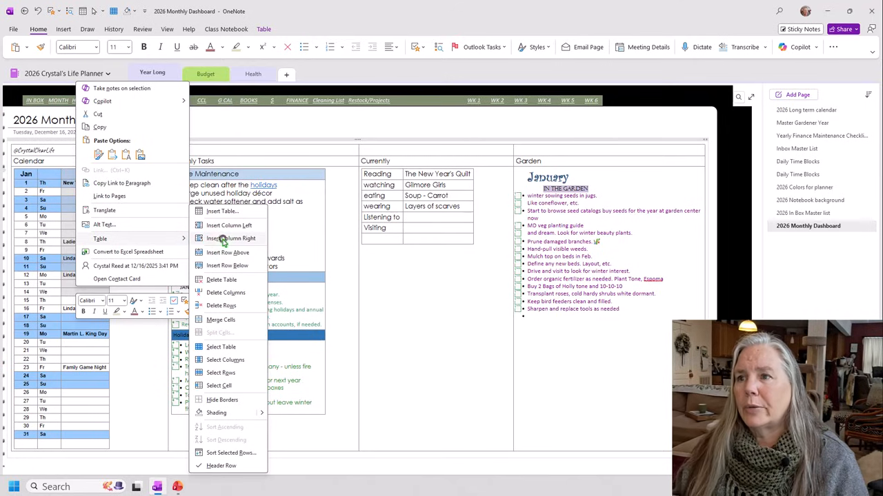
{"action": "left_click", "coordinate": [224, 239]}
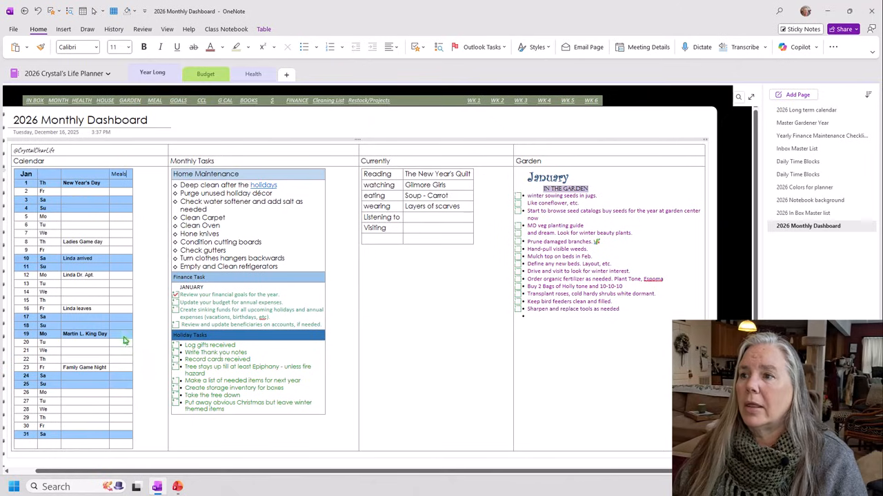
{"action": "scroll", "coordinate": [125, 337], "scroll_direction": "down", "scroll_amount": 1}
{"action": "scroll", "coordinate": [124, 333], "scroll_direction": "up", "scroll_amount": 1}
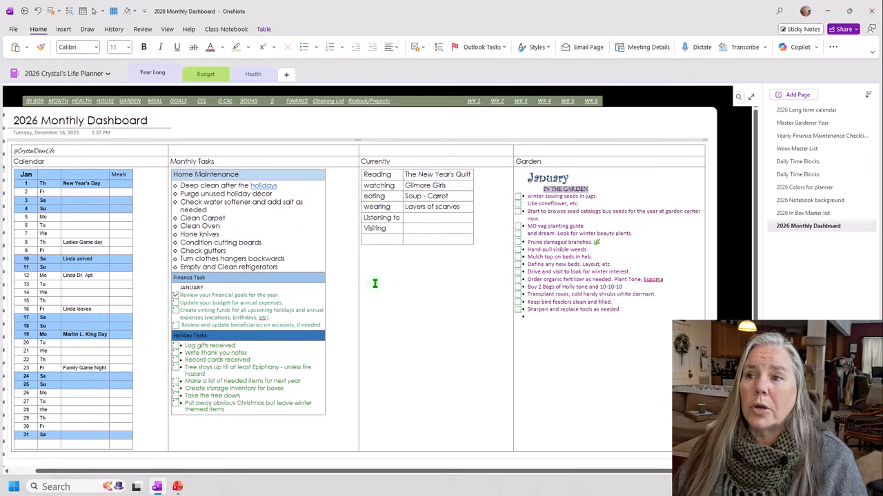
- Add six more blank rows to the end of the small table under "Currently"
{"action": "left_click", "coordinate": [375, 283]}
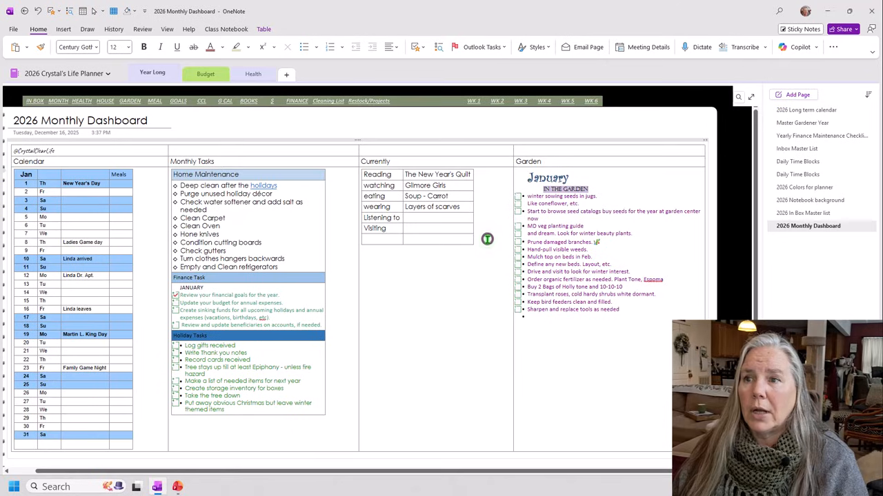
{"action": "left_click", "coordinate": [367, 283]}
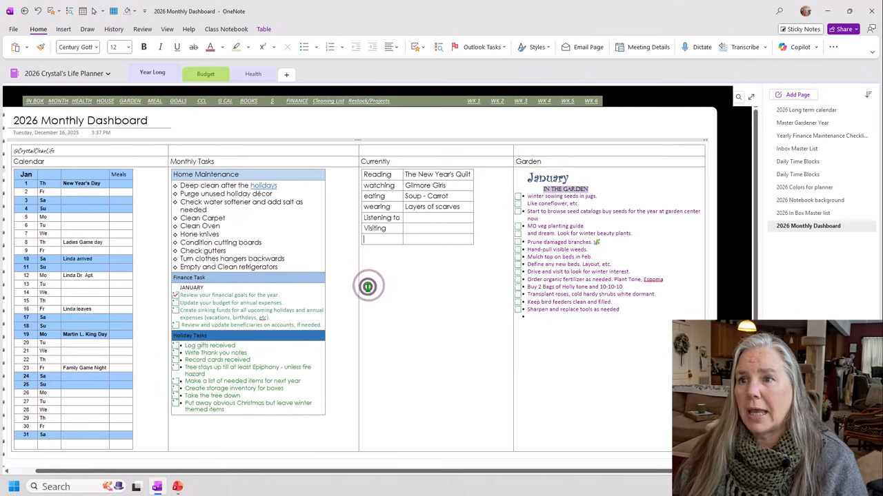
{"action": "left_click", "coordinate": [363, 262]}
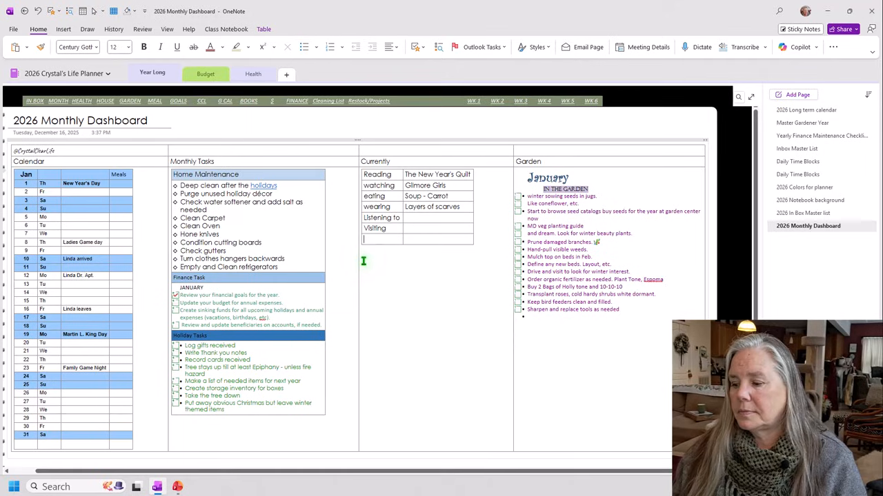
{"action": "key", "text": "Return"}
{"action": "key", "text": "Return"}
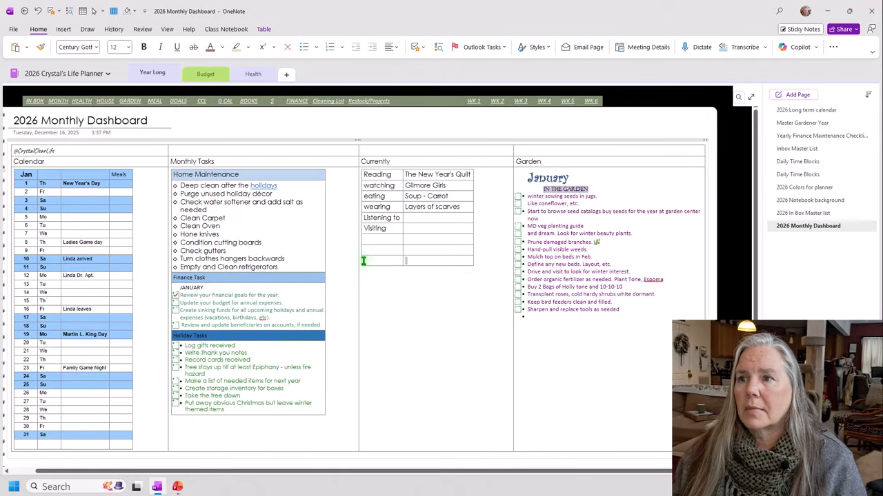
{"action": "key", "text": "Return"}
{"action": "key", "text": "Return"}
{"action": "key", "text": "Return"}
{"action": "key", "text": "Return"}
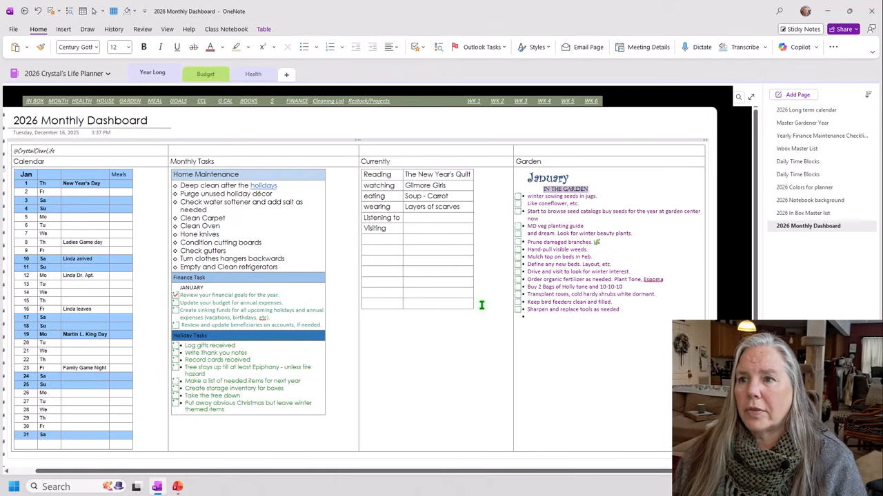
- Turn the last empty row of the small Currently table into a blank line beneath the table
{"action": "left_click", "coordinate": [478, 316]}
{"action": "left_click", "coordinate": [479, 310]}
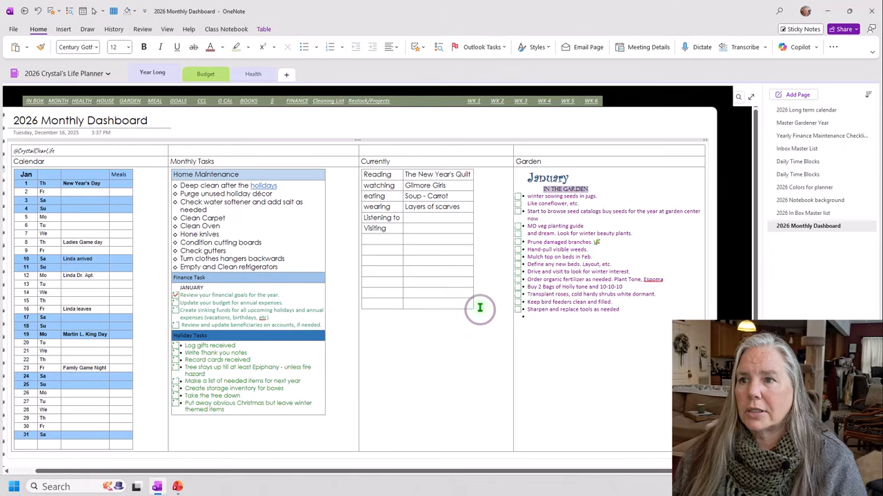
{"action": "key", "text": "Tab"}
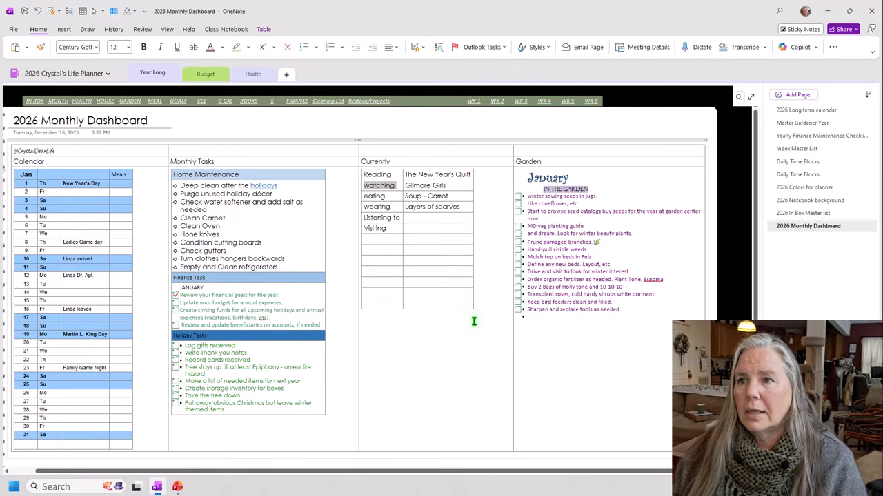
{"action": "left_click", "coordinate": [389, 303]}
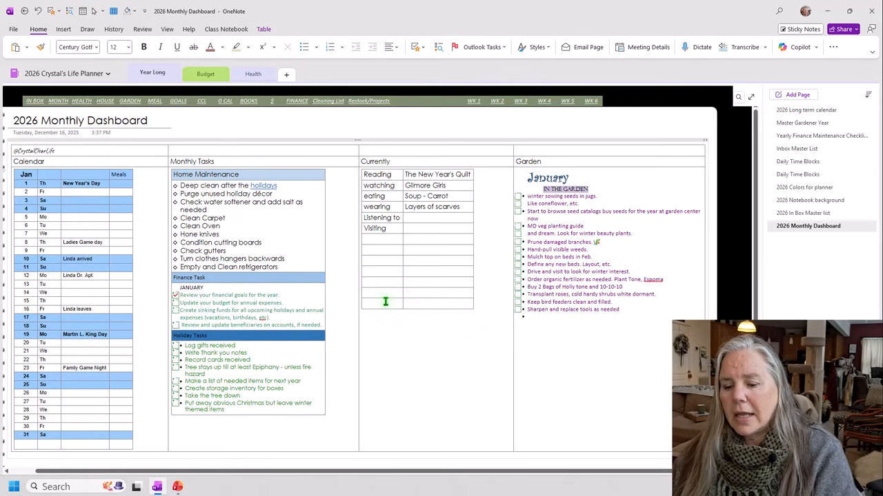
{"action": "key", "text": "Return"}
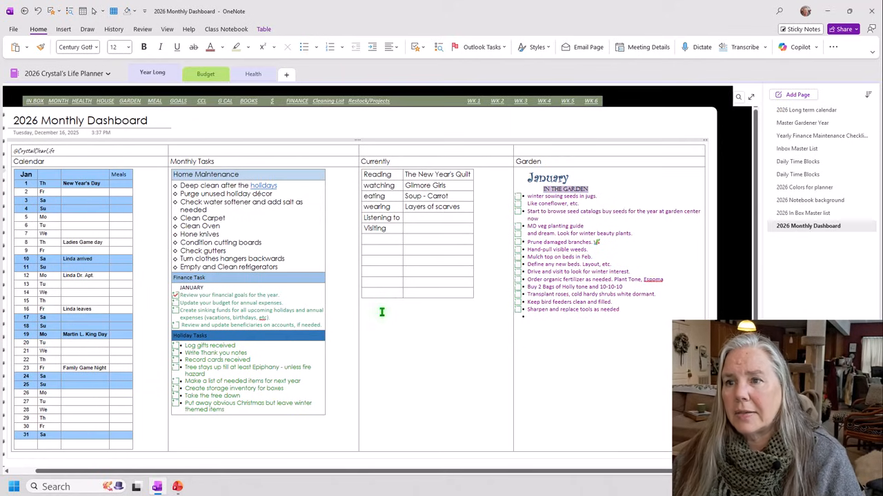
- Insert a table of two columns and two rows beneath the small Currently table and head its first column "Borthdays"
{"action": "left_click", "coordinate": [84, 11]}
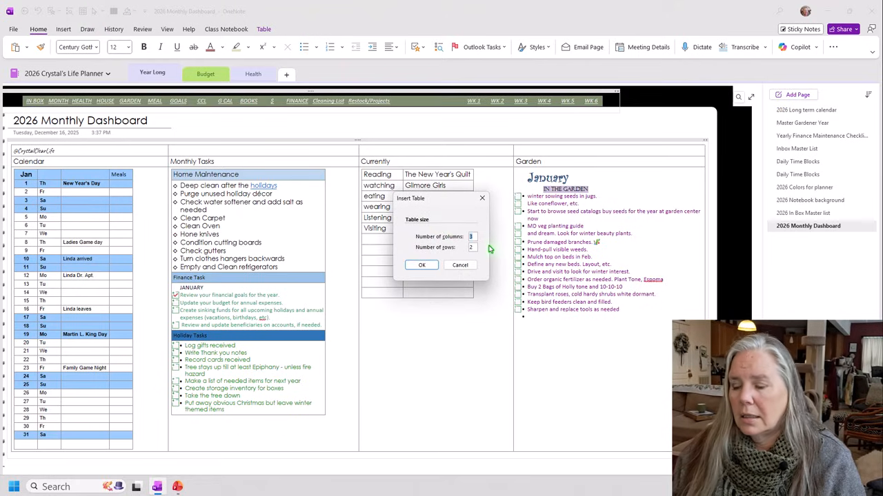
{"action": "left_click", "coordinate": [422, 265]}
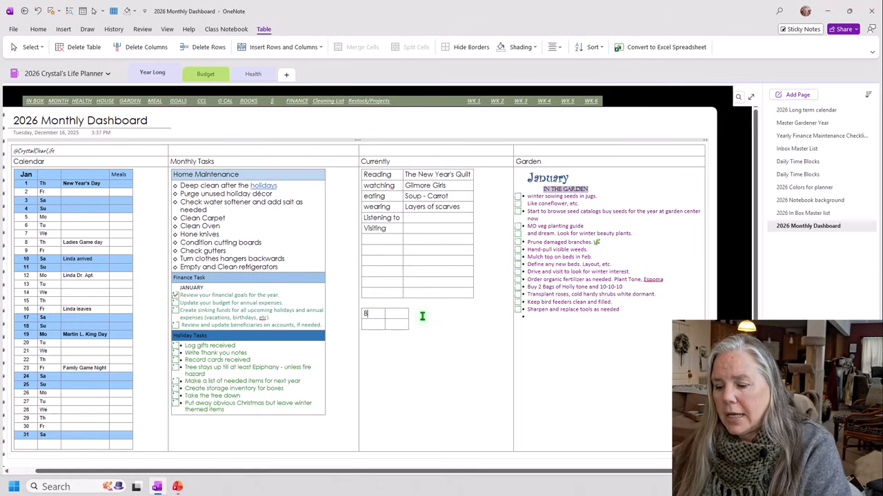
{"action": "type", "text": "Borthdays"}
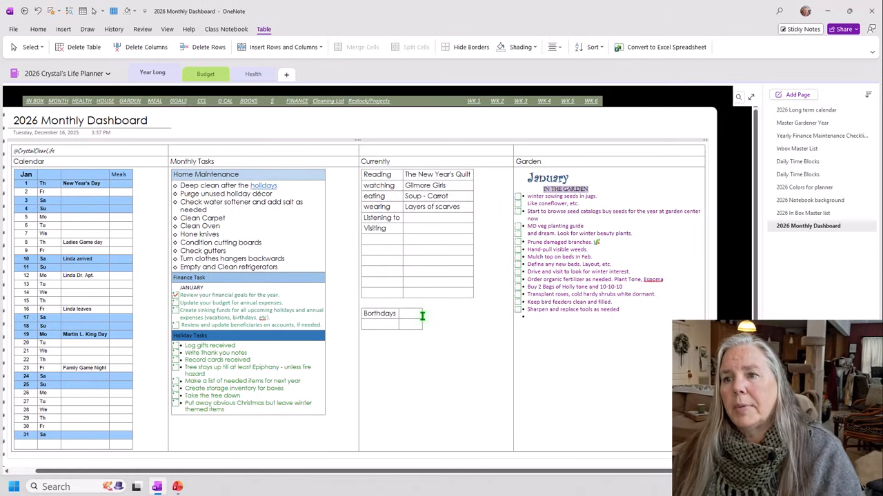
- Fill the second row of the birthdays table with the day of the birthday and the person's first name
{"action": "left_click", "coordinate": [388, 325]}
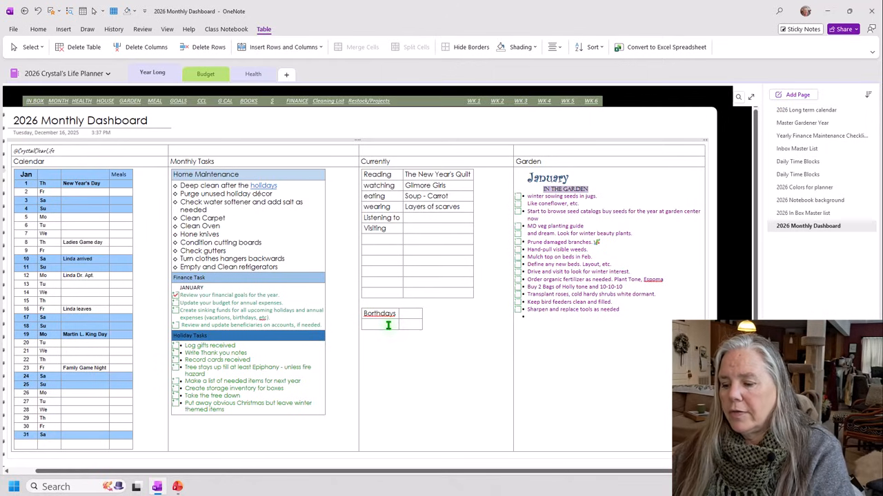
{"action": "type", "text": "15th"}
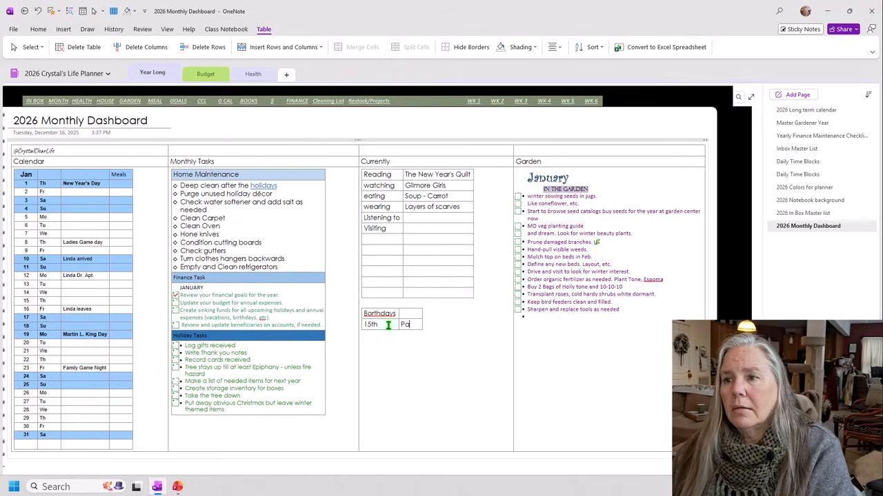
{"action": "left_click", "coordinate": [408, 357]}
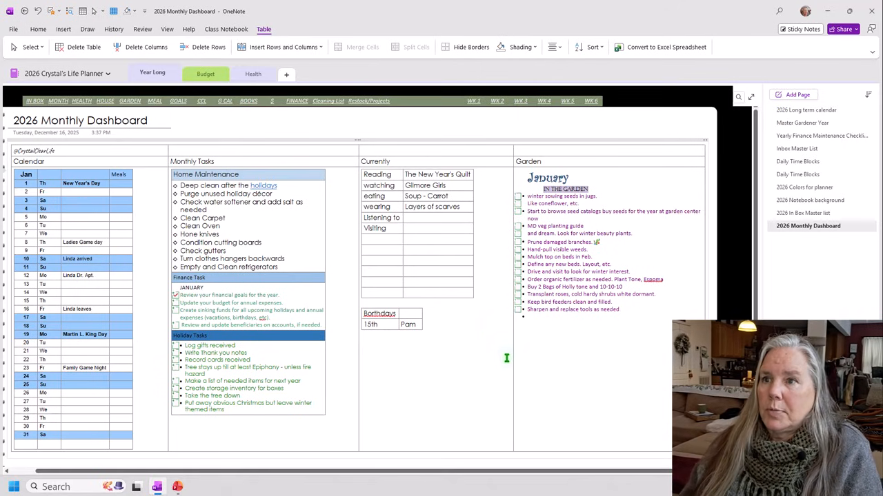
{"action": "scroll", "coordinate": [478, 389], "scroll_direction": "down", "scroll_amount": 1}
{"action": "scroll", "coordinate": [483, 378], "scroll_direction": "down", "scroll_amount": 2}
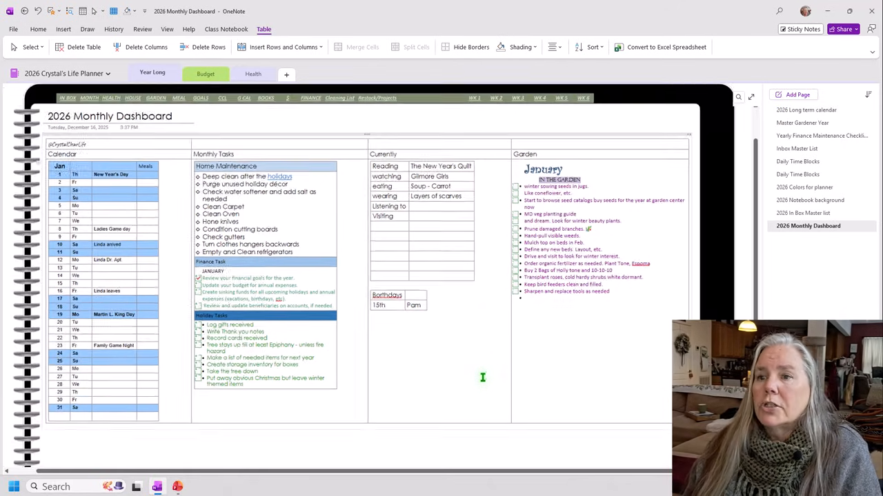
{"action": "scroll", "coordinate": [483, 378], "scroll_direction": "down", "scroll_amount": 2}
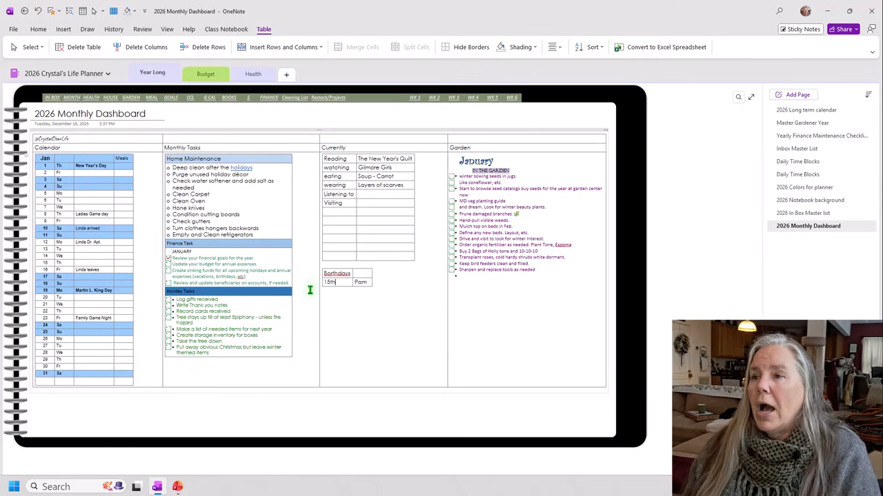
- Delete the heading row with Calendar, Monthly Tasks, Currently and Garden from the outer layout table
{"action": "scroll", "coordinate": [310, 290], "scroll_direction": "up", "scroll_amount": 3, "text": "ctrl"}
{"action": "scroll", "coordinate": [310, 290], "scroll_direction": "up", "scroll_amount": 3}
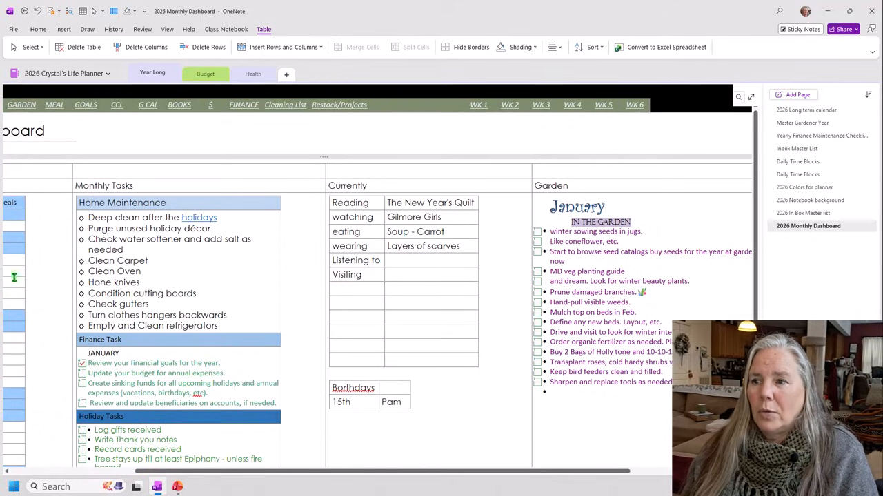
{"action": "left_click_drag", "start_coordinate": [262, 474], "coordinate": [119, 458]}
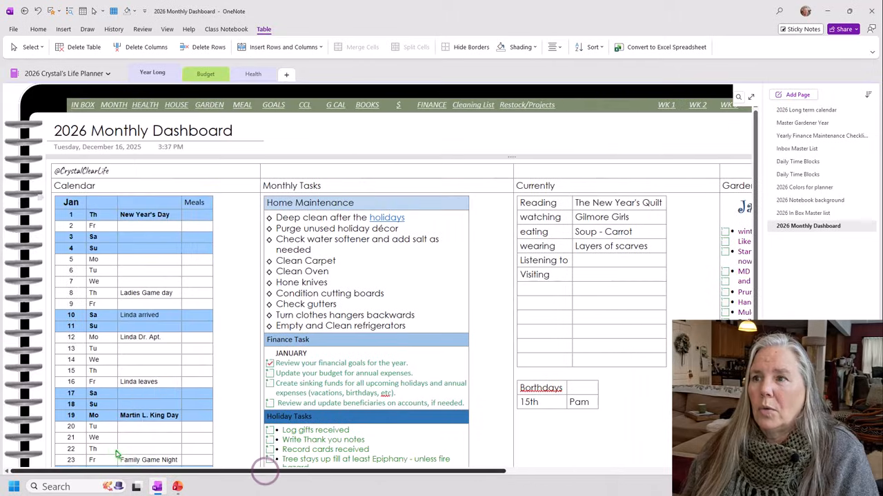
{"action": "left_click_drag", "start_coordinate": [55, 187], "coordinate": [725, 187]}
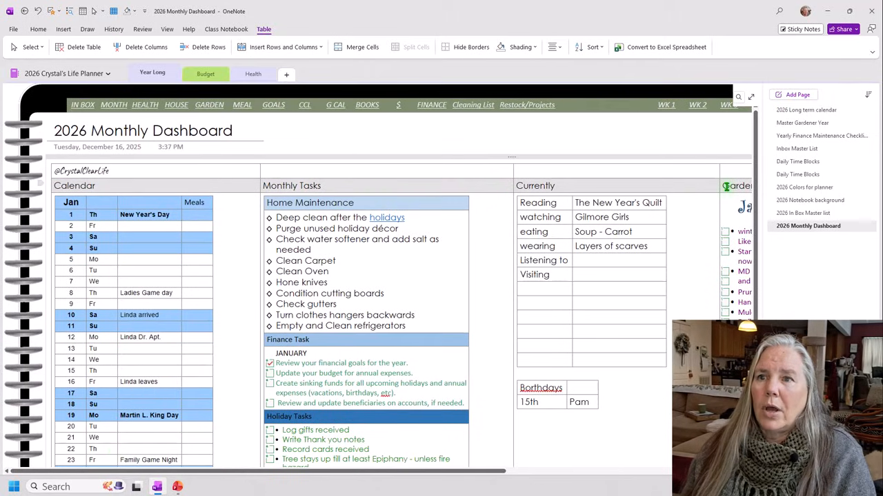
{"action": "right_click", "coordinate": [726, 187]}
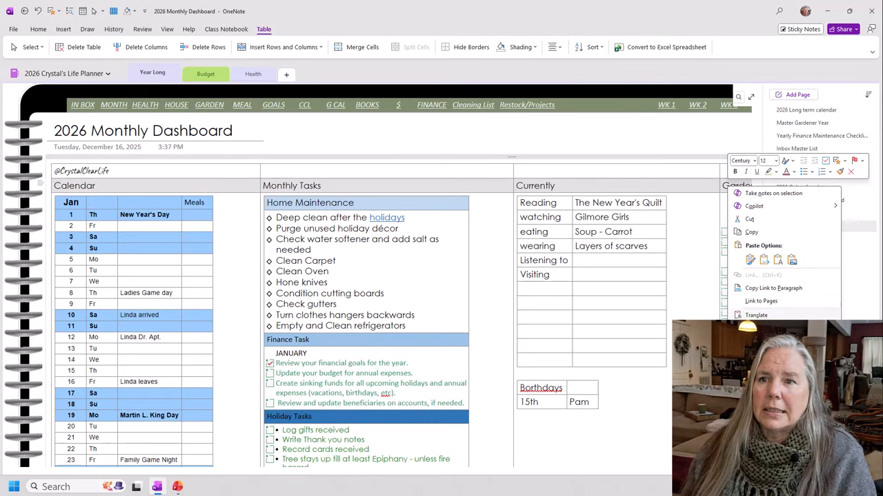
{"action": "mouse_move", "coordinate": [756, 329]}
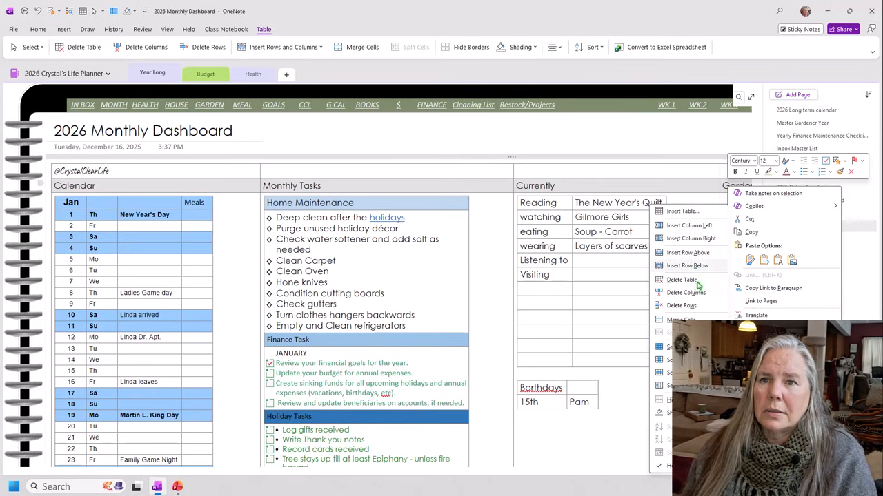
{"action": "left_click", "coordinate": [690, 305]}
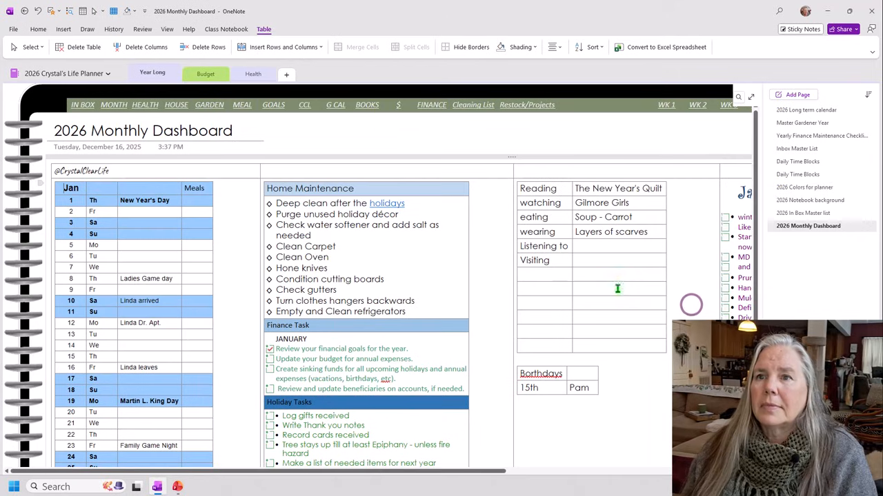
- Move the whole outer layout table up so it sits closer beneath the page title
{"action": "left_click", "coordinate": [331, 155]}
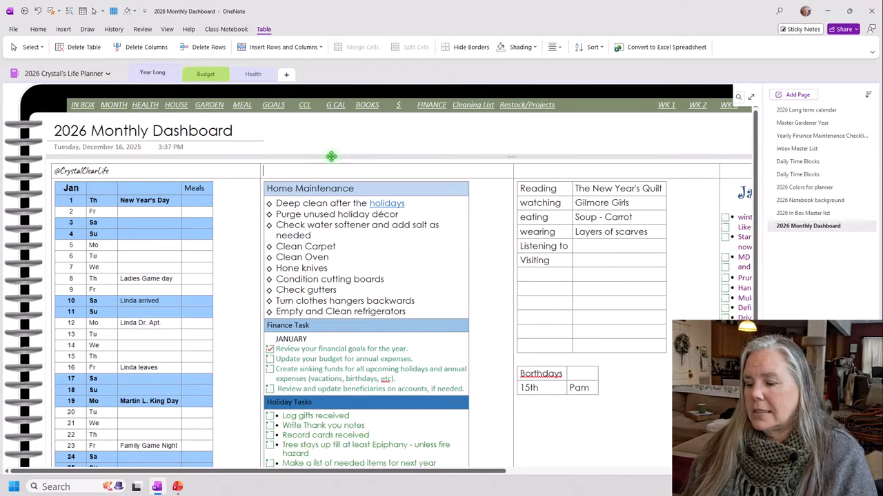
{"action": "left_click", "coordinate": [332, 152]}
{"action": "mouse_move", "coordinate": [333, 149]}
{"action": "left_mouse_down"}
{"action": "mouse_move", "coordinate": [331, 160]}
{"action": "mouse_move", "coordinate": [335, 134]}
{"action": "left_mouse_up"}
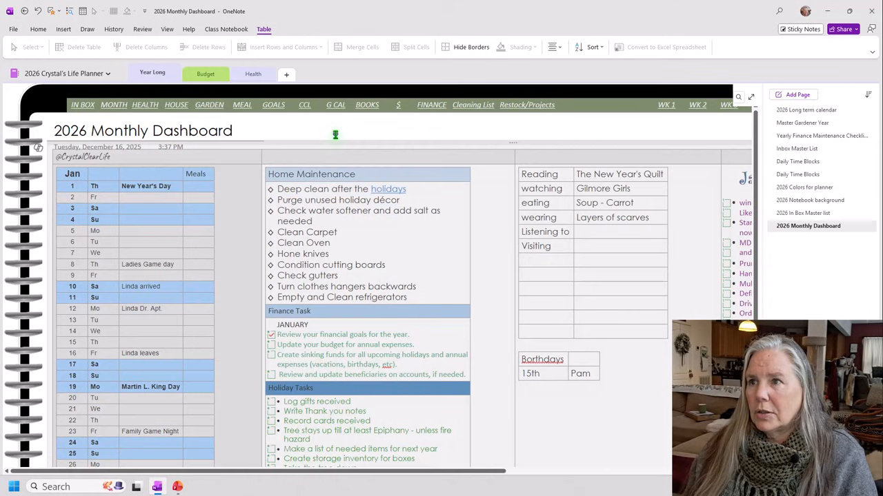
{"action": "left_click", "coordinate": [566, 425]}
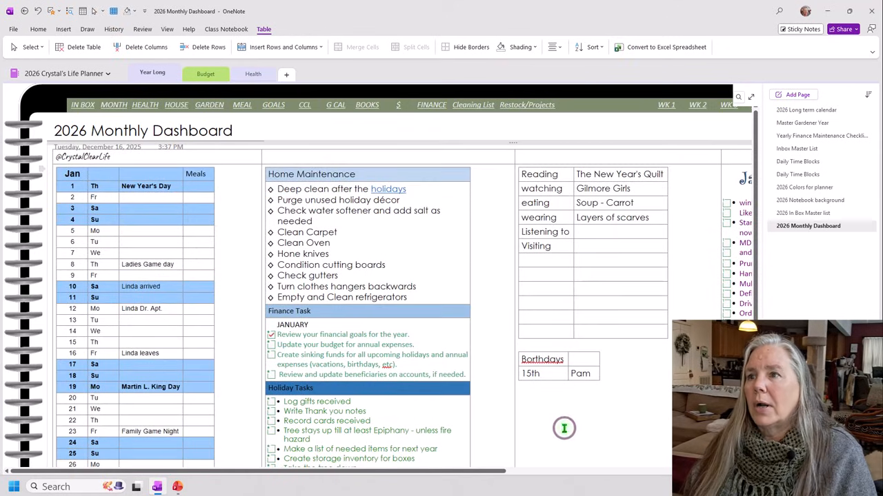
{"action": "scroll", "coordinate": [419, 262], "scroll_direction": "down", "scroll_amount": 1}
{"action": "scroll", "coordinate": [406, 296], "scroll_direction": "up", "scroll_amount": 1}
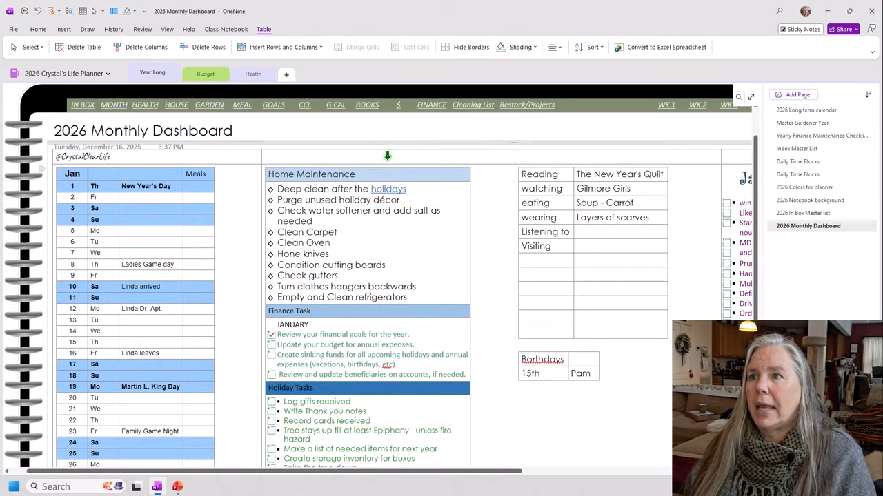
{"action": "left_click", "coordinate": [387, 122]}
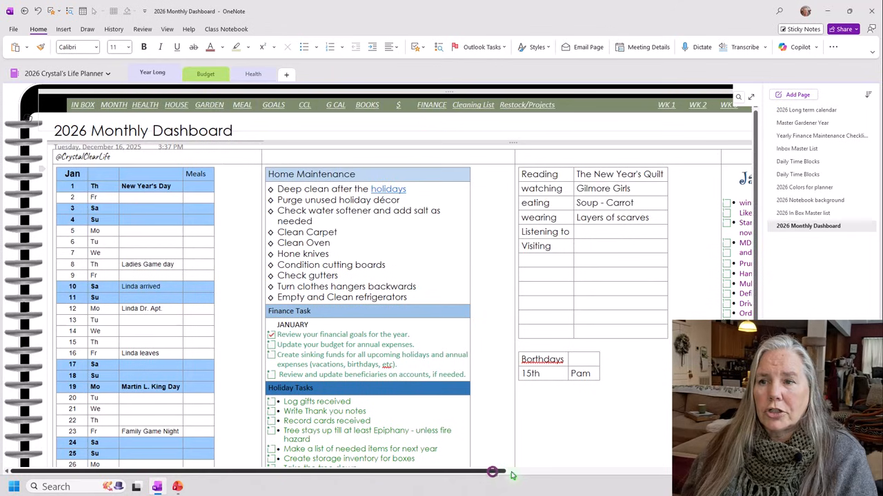
- Hide the outer layout table's borders to preview the whole page, and show them again
{"action": "scroll", "coordinate": [493, 472], "scroll_direction": "right", "scroll_amount": 5}
{"action": "scroll", "coordinate": [377, 282], "scroll_direction": "right", "scroll_amount": 2}
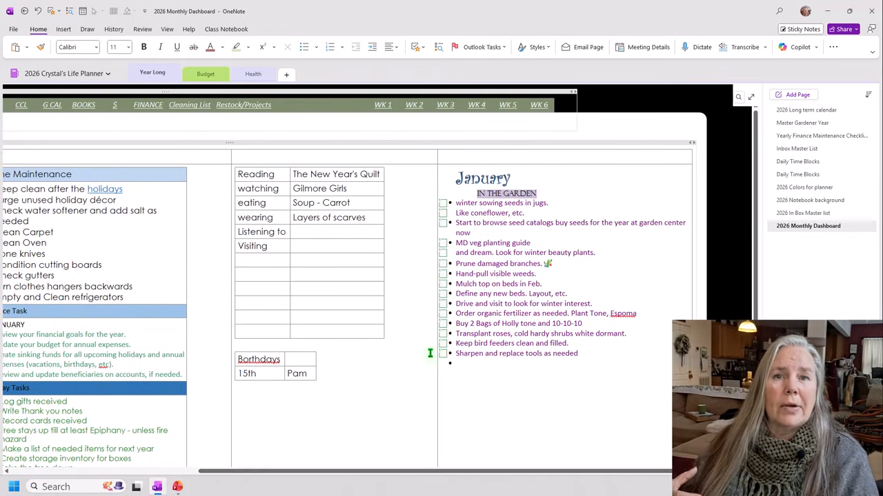
{"action": "left_click", "coordinate": [350, 158]}
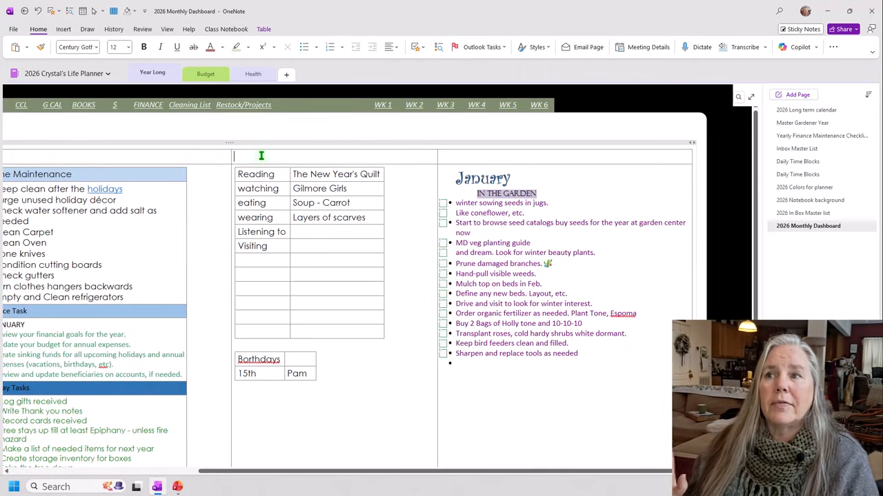
{"action": "left_click", "coordinate": [263, 29]}
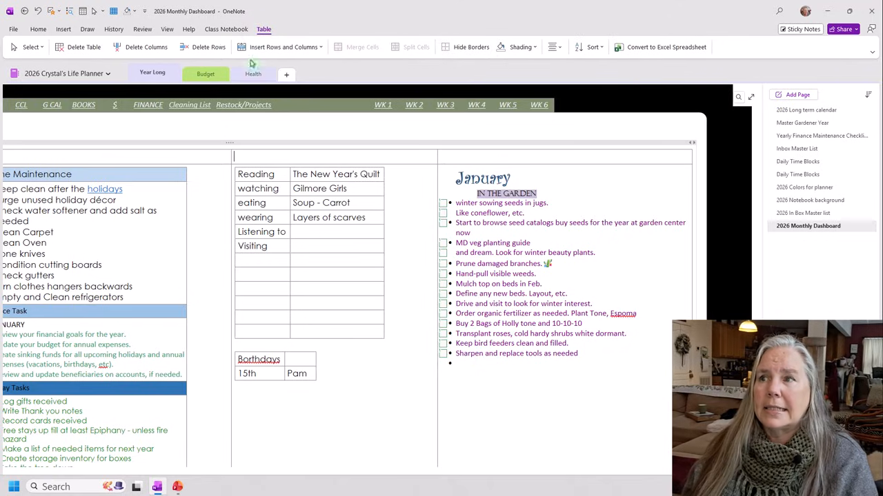
{"action": "left_click", "coordinate": [469, 47]}
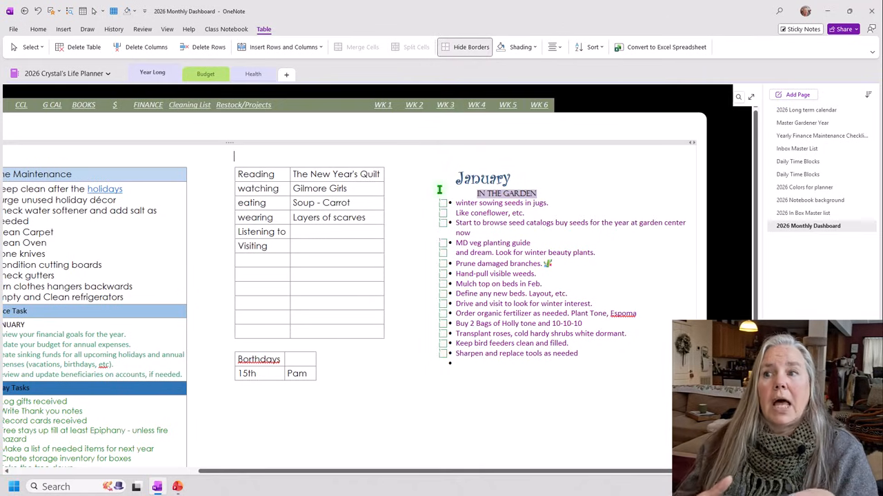
{"action": "scroll", "coordinate": [365, 326], "scroll_direction": "down", "scroll_amount": 5}
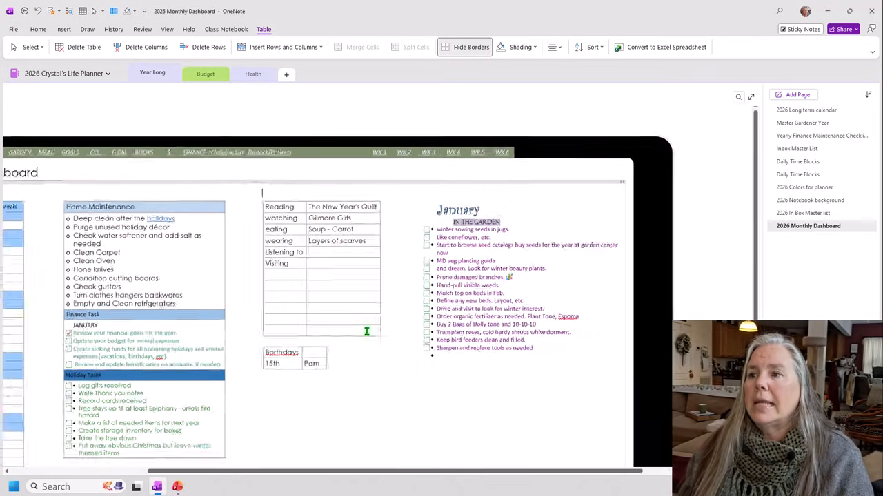
{"action": "left_click_drag", "start_coordinate": [351, 472], "coordinate": [277, 472]}
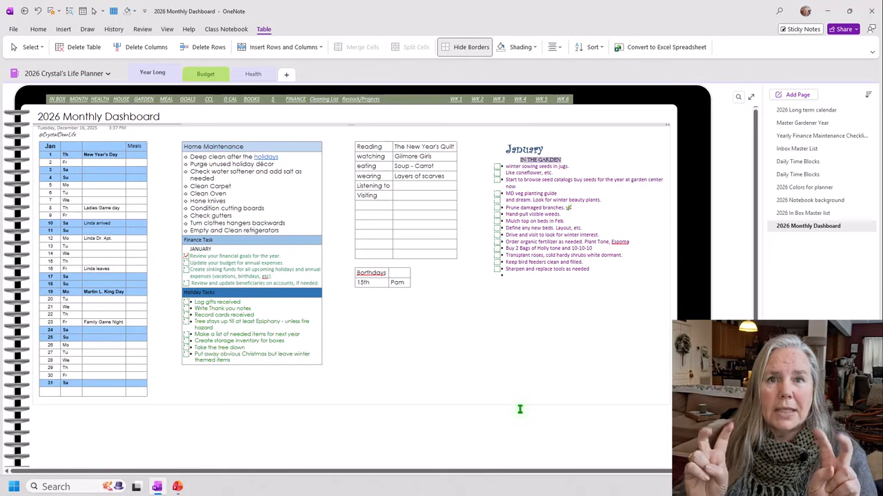
{"action": "left_click", "coordinate": [466, 47]}
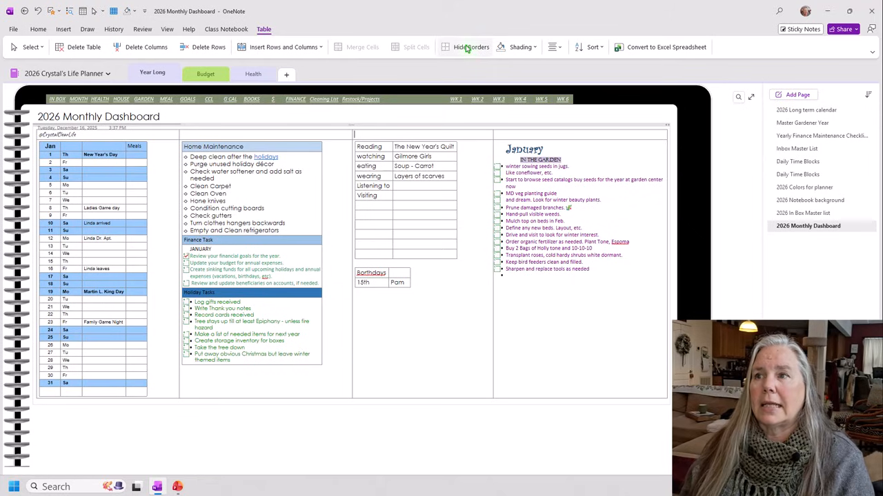
- Center all the content of the outer layout table, including its nested tables
{"action": "left_click", "coordinate": [348, 125]}
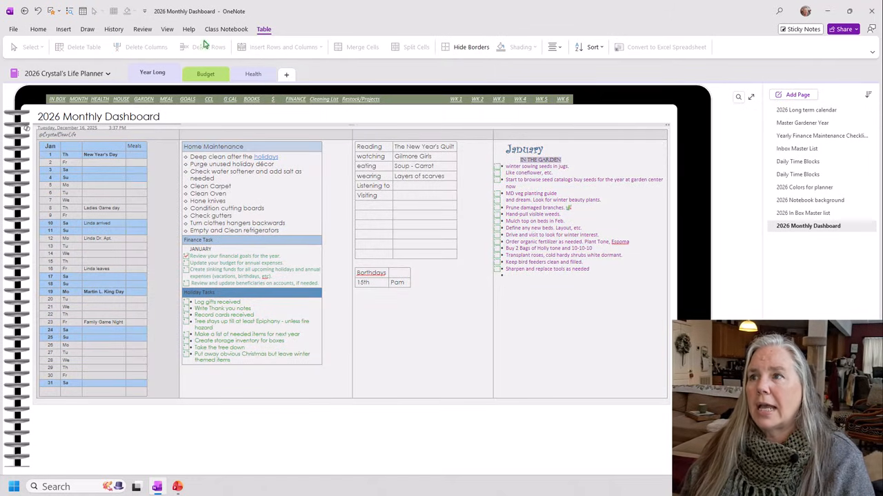
{"action": "left_click", "coordinate": [38, 29]}
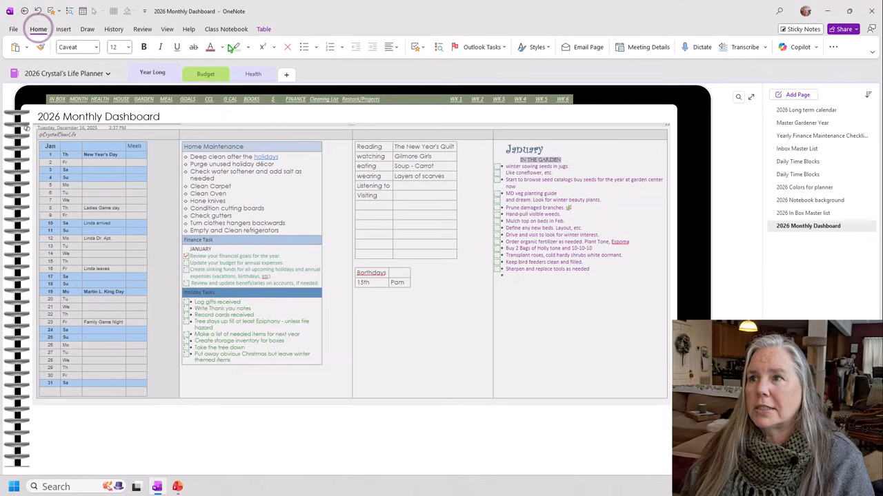
{"action": "left_click", "coordinate": [396, 48]}
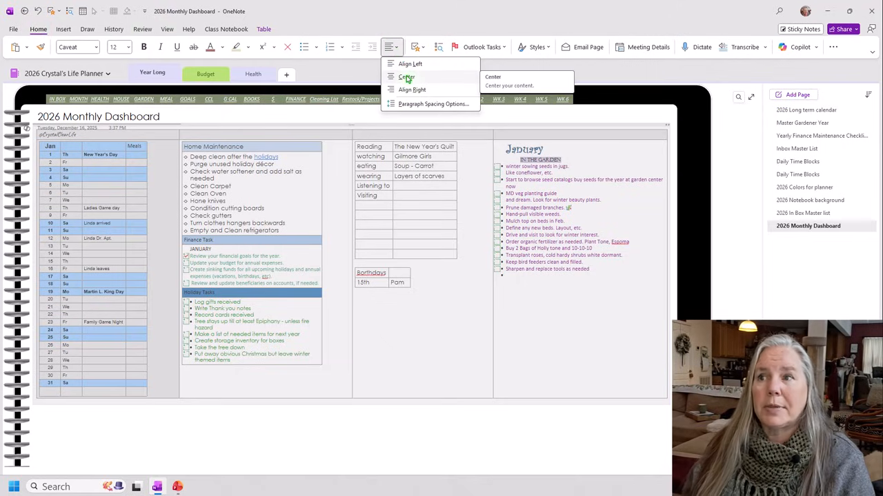
{"action": "left_click", "coordinate": [407, 78]}
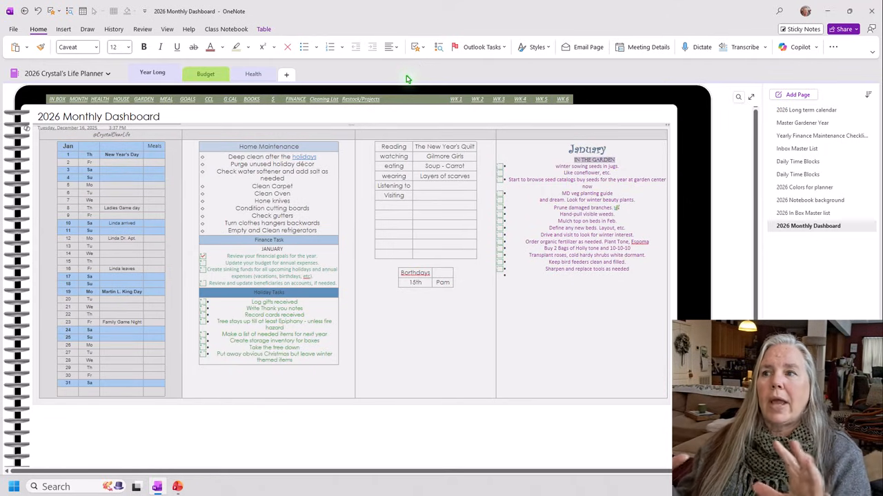
{"action": "left_click", "coordinate": [453, 322]}
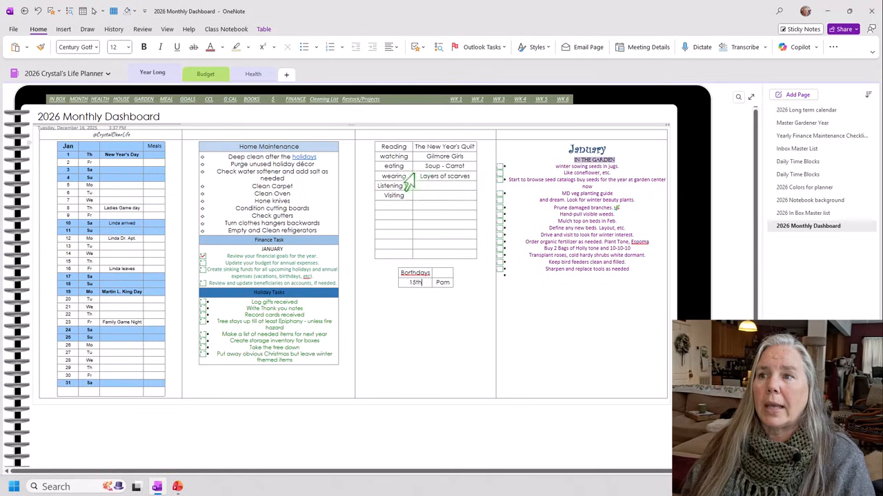
- Widen the Reading/watching table's first column and the calendar's Meals column, and slightly narrow the Home Maintenance table
{"action": "left_click_drag", "start_coordinate": [411, 173], "coordinate": [427, 173]}
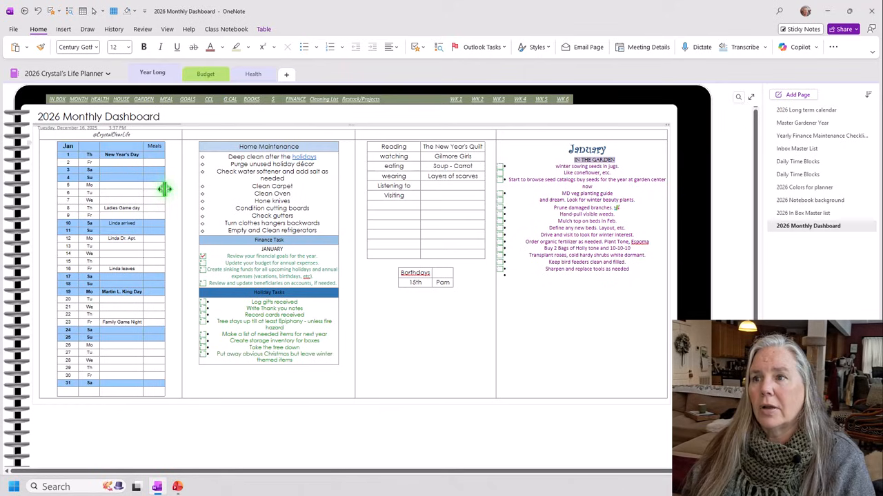
{"action": "left_click_drag", "start_coordinate": [165, 188], "coordinate": [182, 187]}
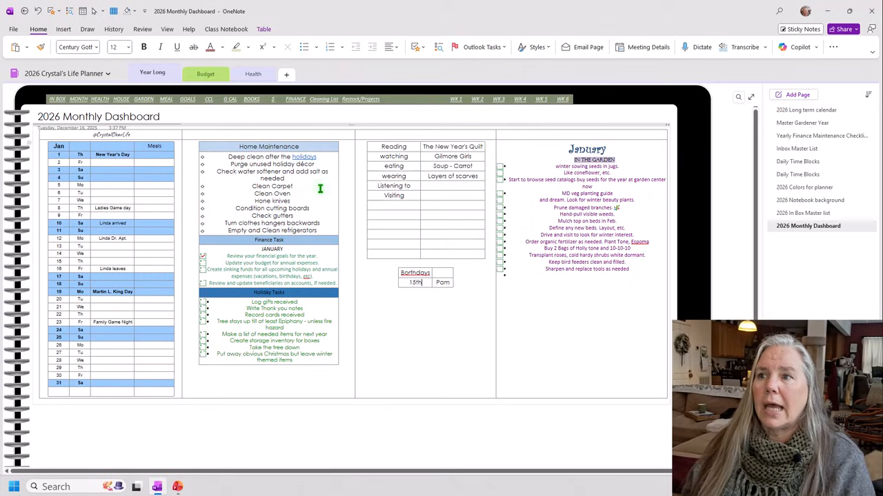
{"action": "mouse_move", "coordinate": [338, 189]}
{"action": "left_mouse_down"}
{"action": "mouse_move", "coordinate": [302, 189]}
{"action": "mouse_move", "coordinate": [337, 200]}
{"action": "left_mouse_up"}
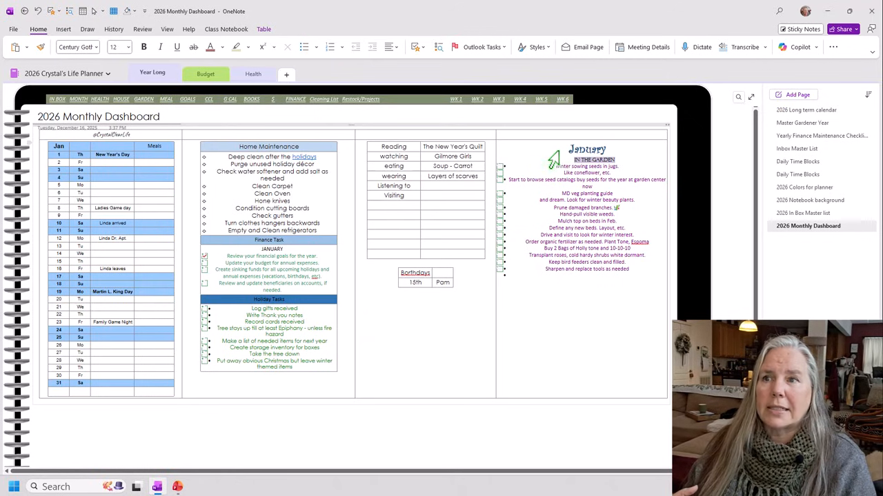
- Left-align the garden task list beneath the "In the Garden" heading
{"action": "left_click_drag", "start_coordinate": [554, 166], "coordinate": [588, 279]}
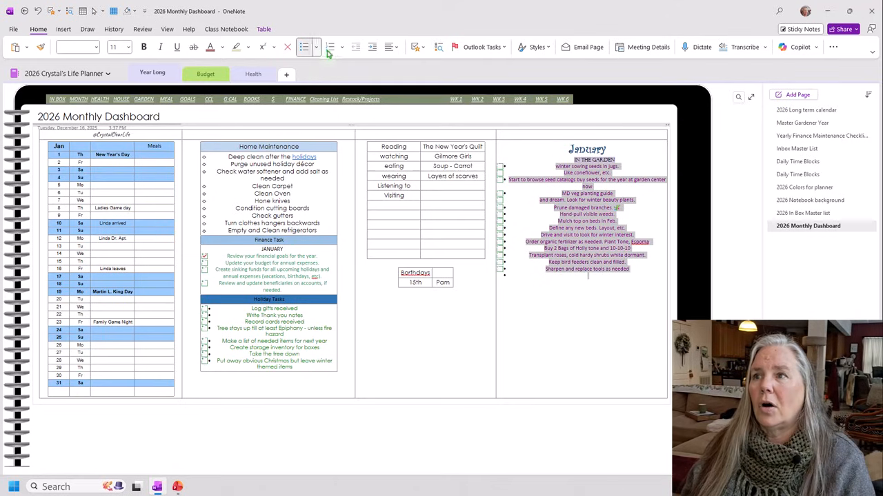
{"action": "left_click", "coordinate": [395, 48]}
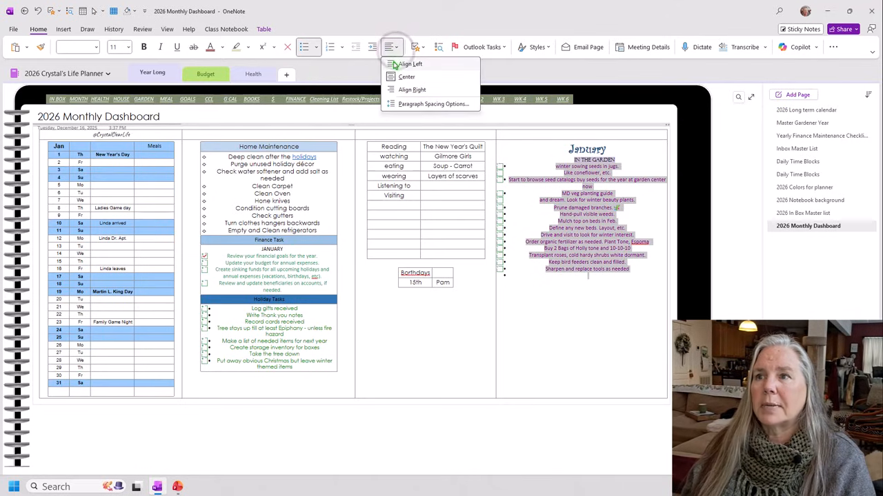
{"action": "left_click", "coordinate": [393, 62]}
{"action": "left_click", "coordinate": [572, 303]}
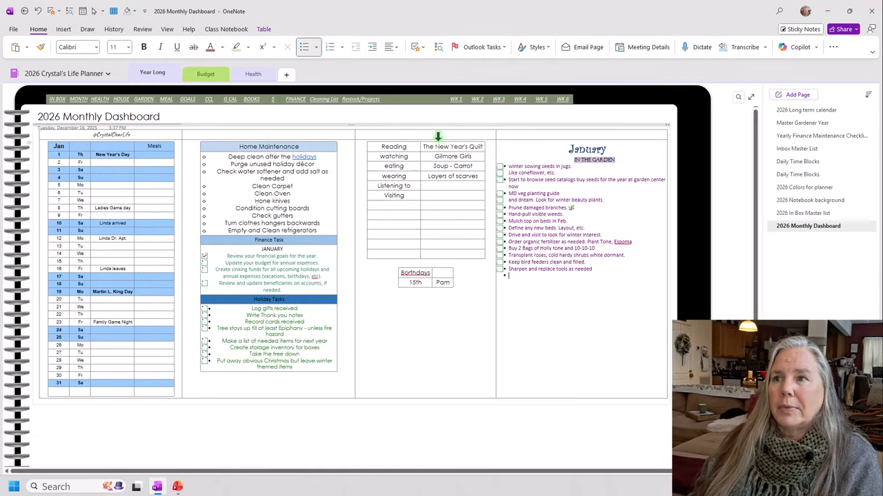
- Hide the borders of the outer layout table that holds the garden list and nested tables
{"action": "left_click", "coordinate": [265, 29]}
{"action": "left_click", "coordinate": [457, 48]}
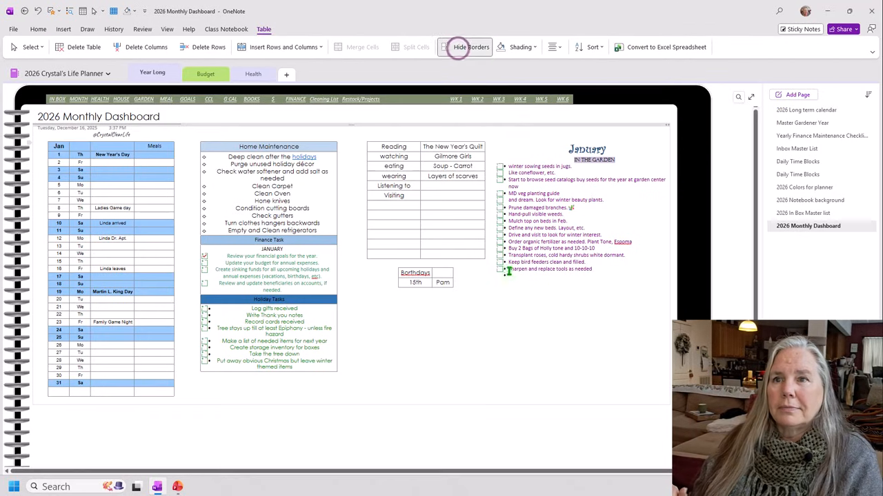